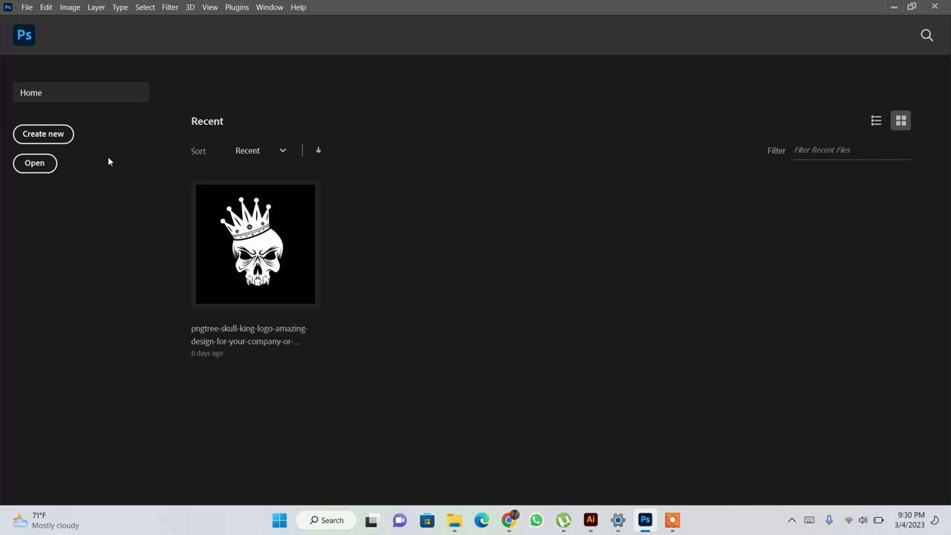
Open the New Document settings and choose the Custom 1080 × 1080 px, 300 ppi preset
click(41, 136)
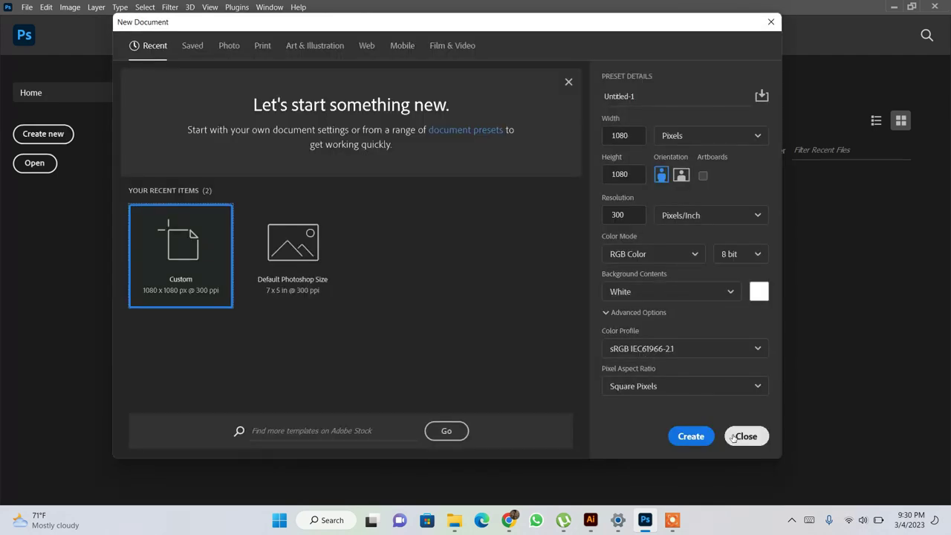
click(746, 437)
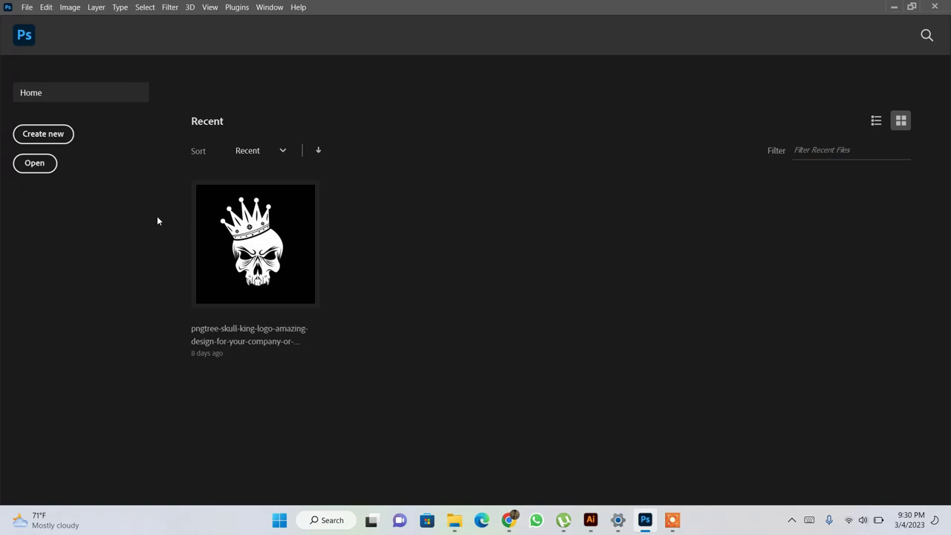
click(53, 136)
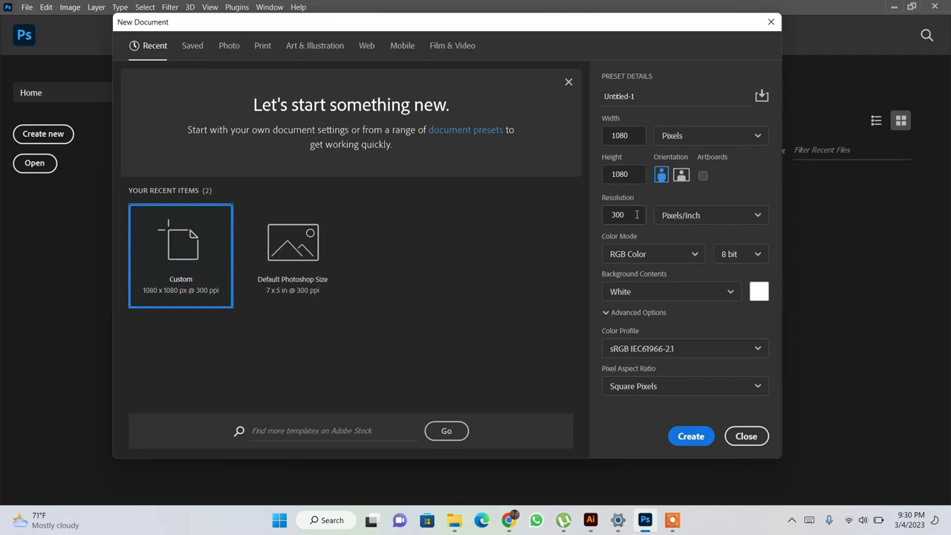
click(637, 214)
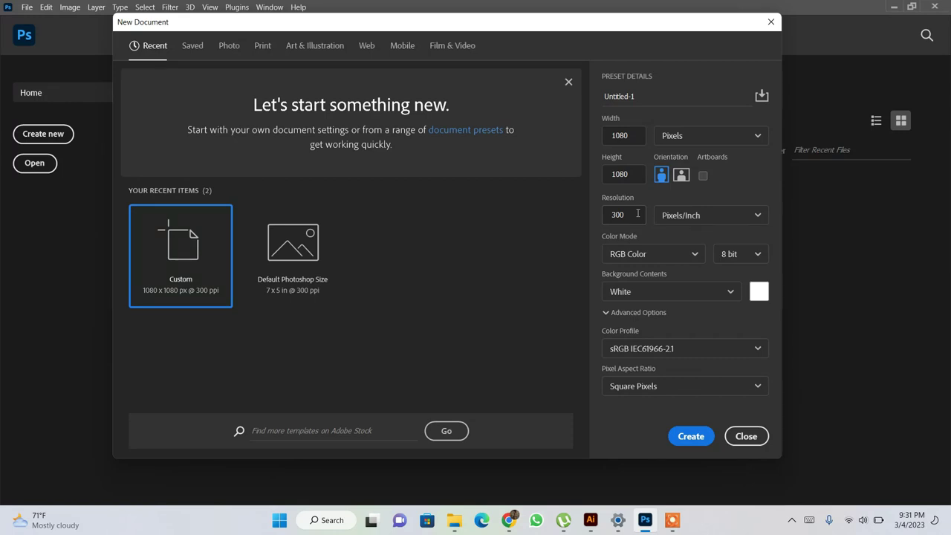
click(653, 255)
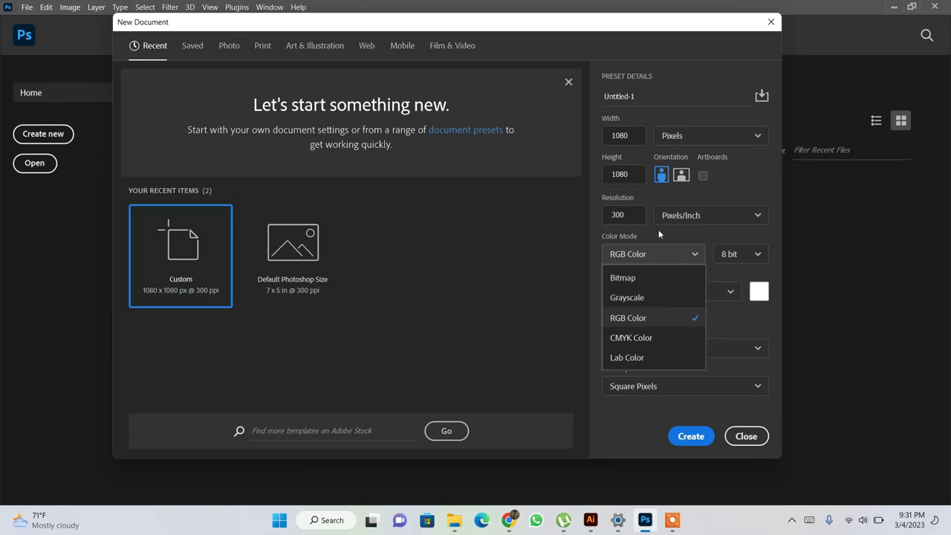
click(658, 231)
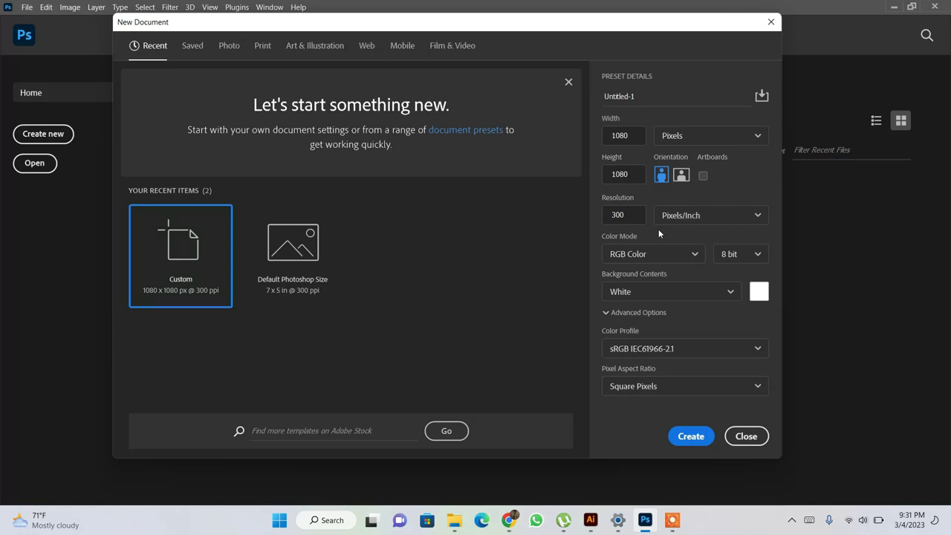
click(663, 255)
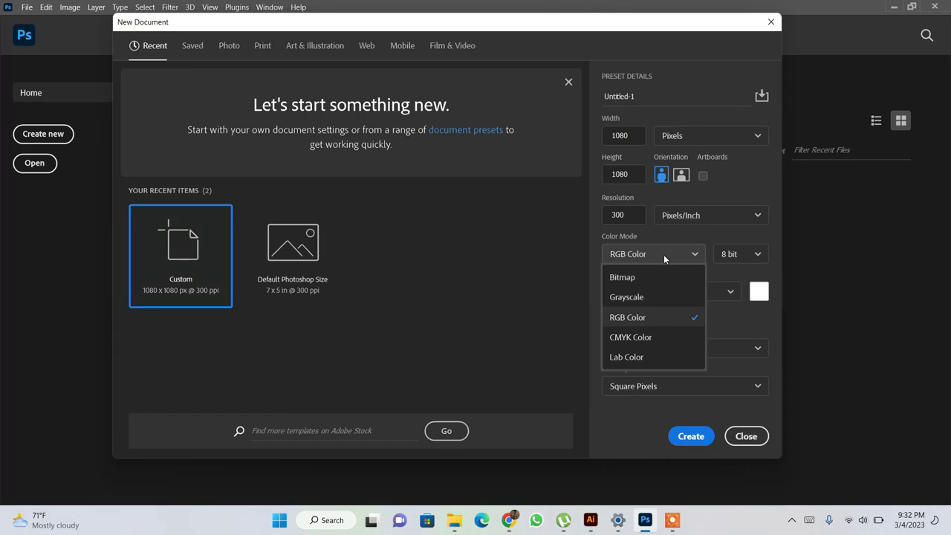
click(663, 255)
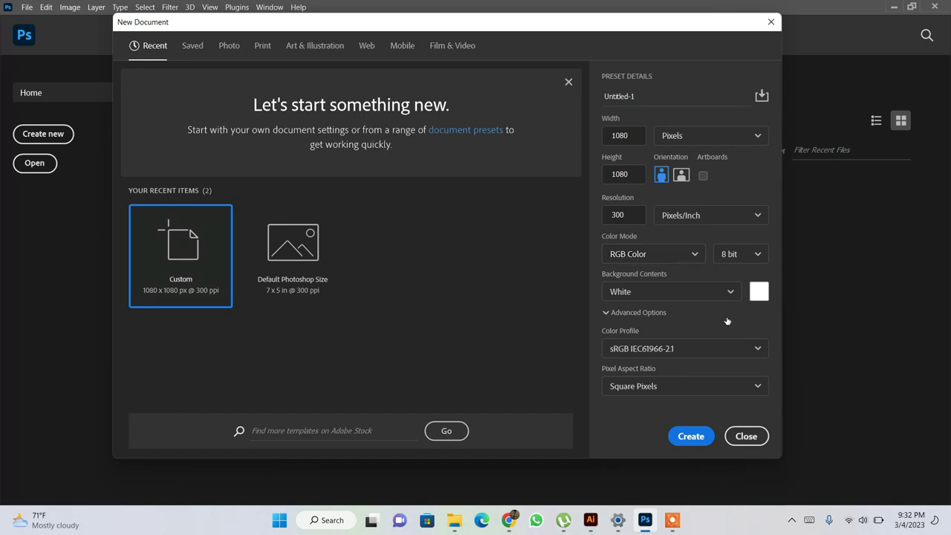
Create the 1080 × 1080 px, 300 ppi document, keeping White background, Pixels/Inch and pixel width
click(672, 293)
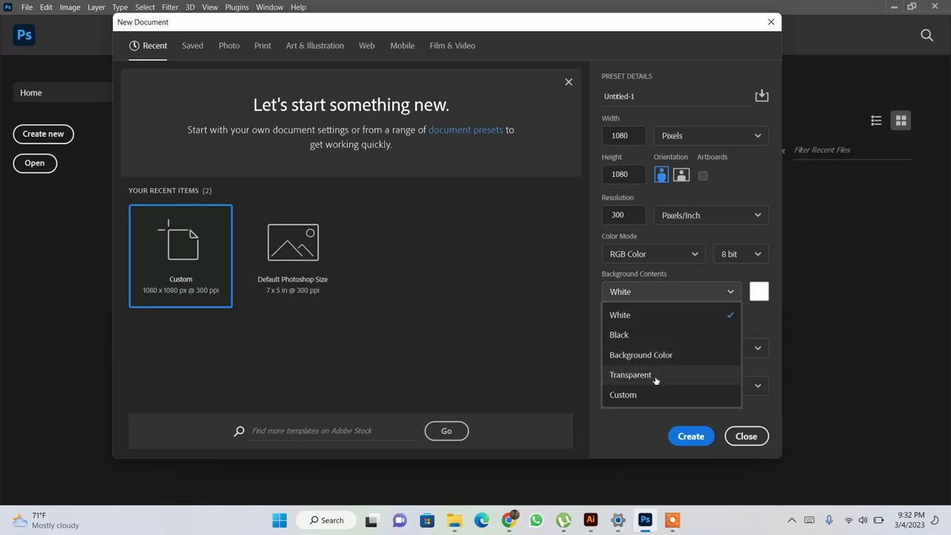
click(658, 292)
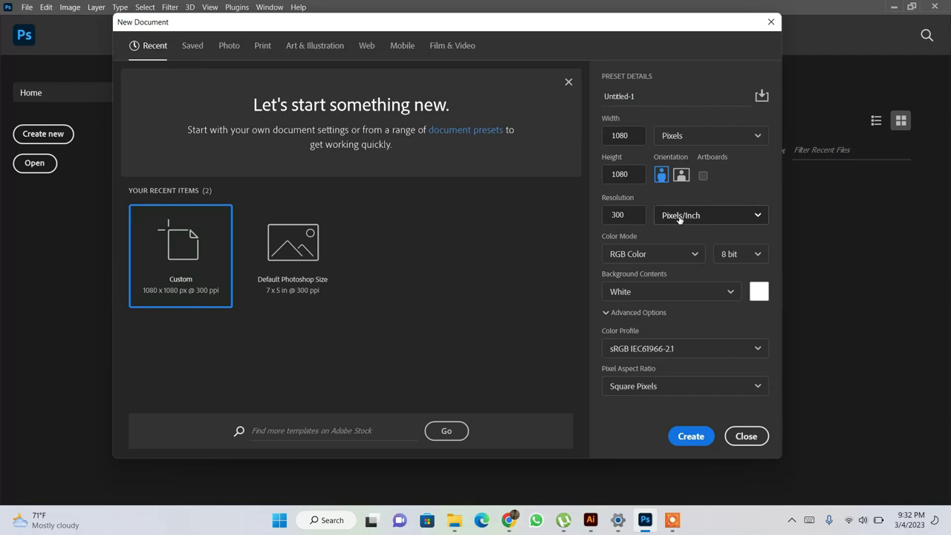
click(684, 215)
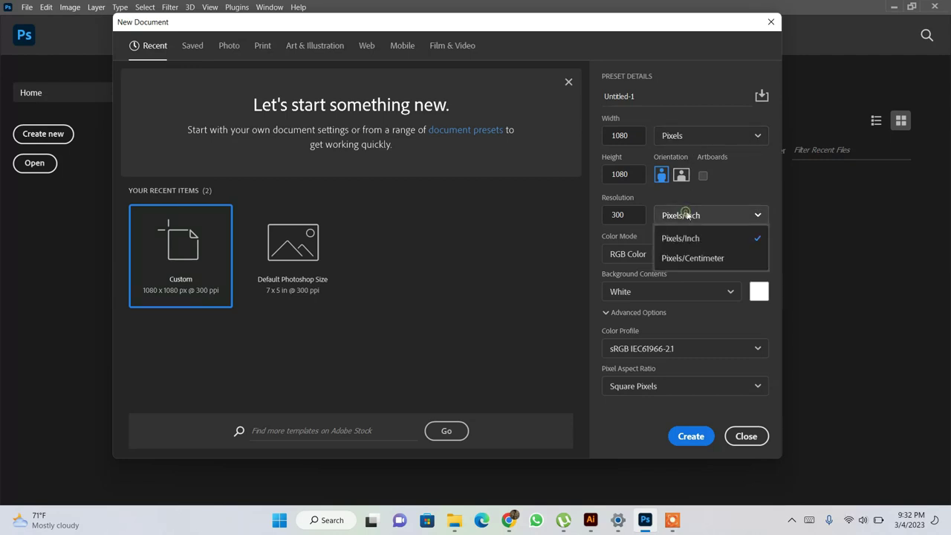
click(688, 215)
click(705, 133)
click(703, 156)
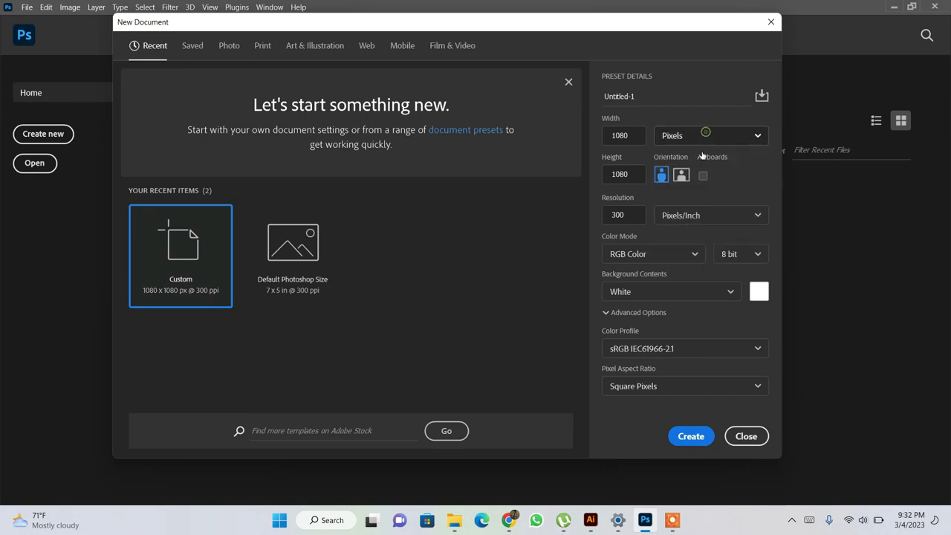
click(691, 437)
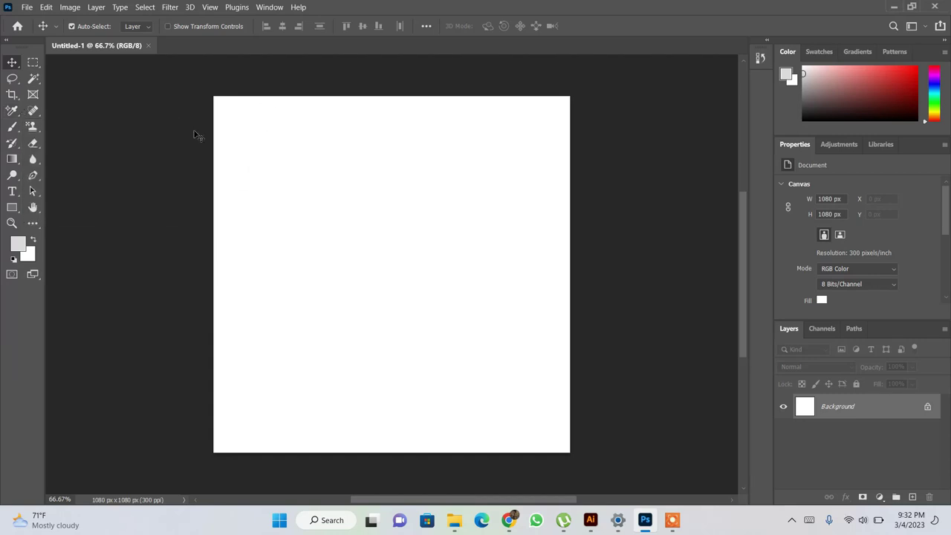
Try the Magic Wand, Rectangular Marquee and Lasso selection tools in turn
click(33, 78)
click(143, 157)
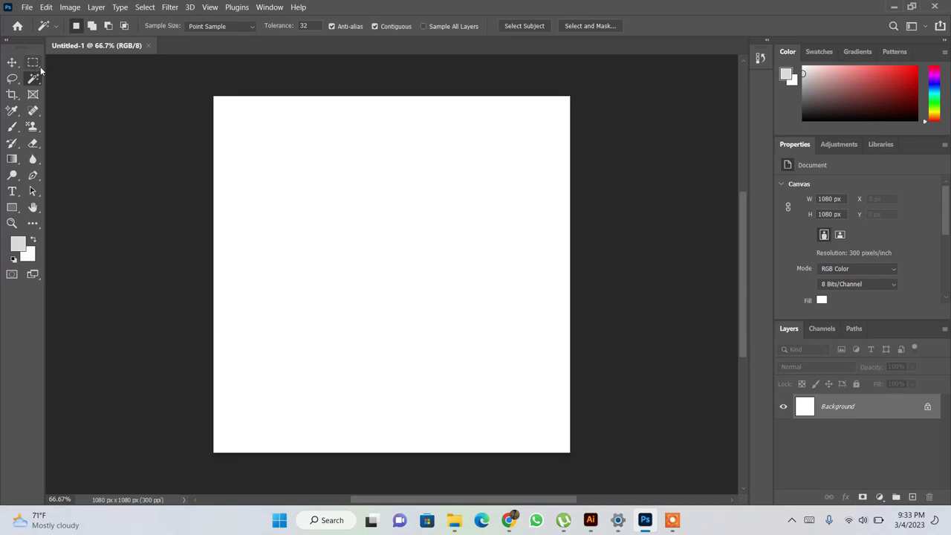
click(41, 67)
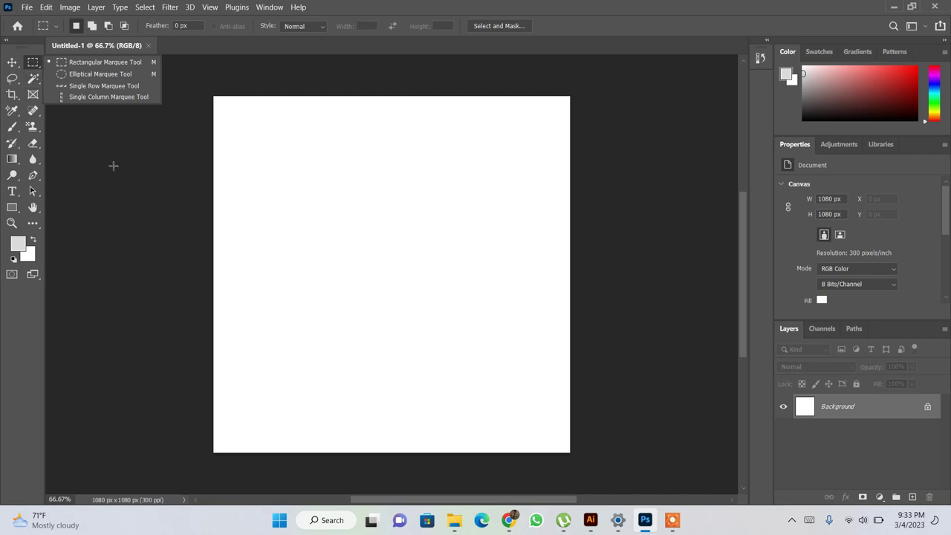
click(113, 165)
click(12, 79)
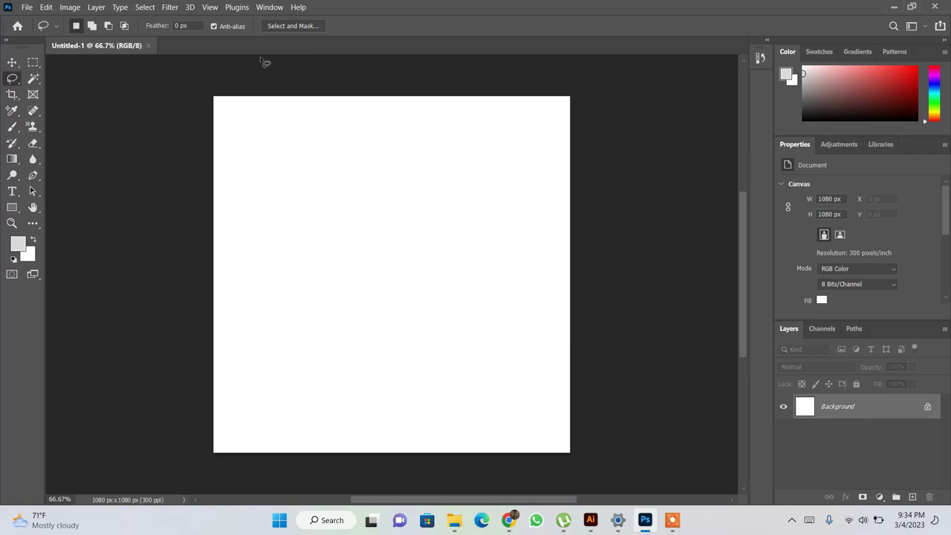
Make the Quick Selection tool active and bring up the Open window with Ctrl+O
click(33, 79)
alt+click(33, 79)
right_click(33, 80)
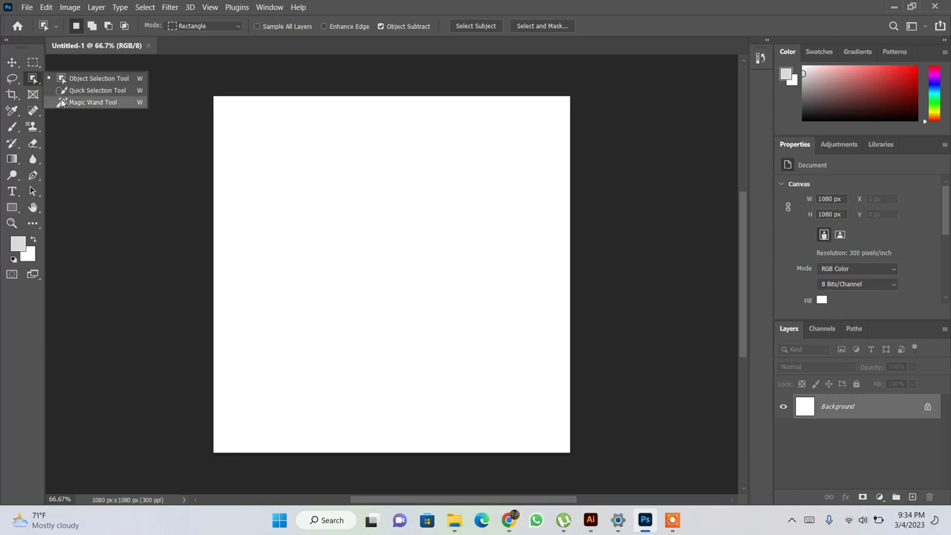
click(65, 91)
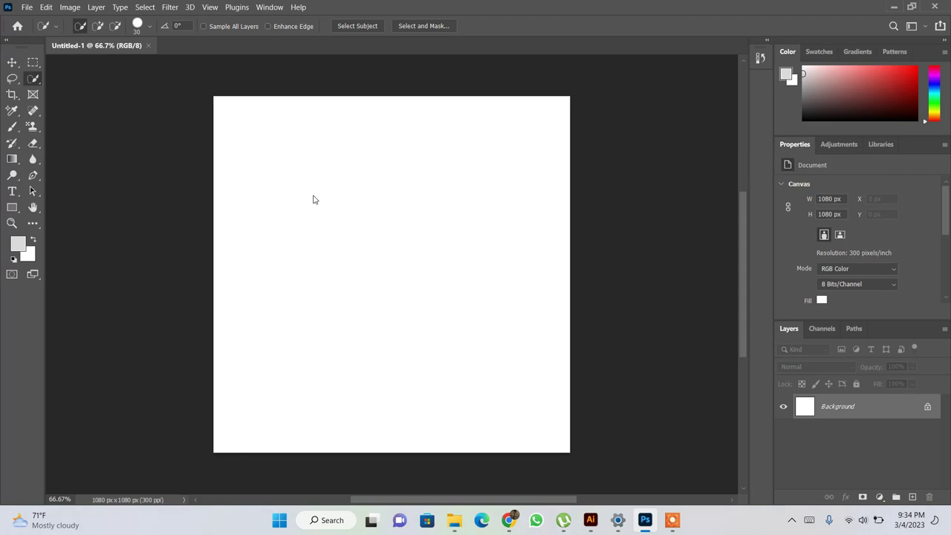
key(ctrl+o)
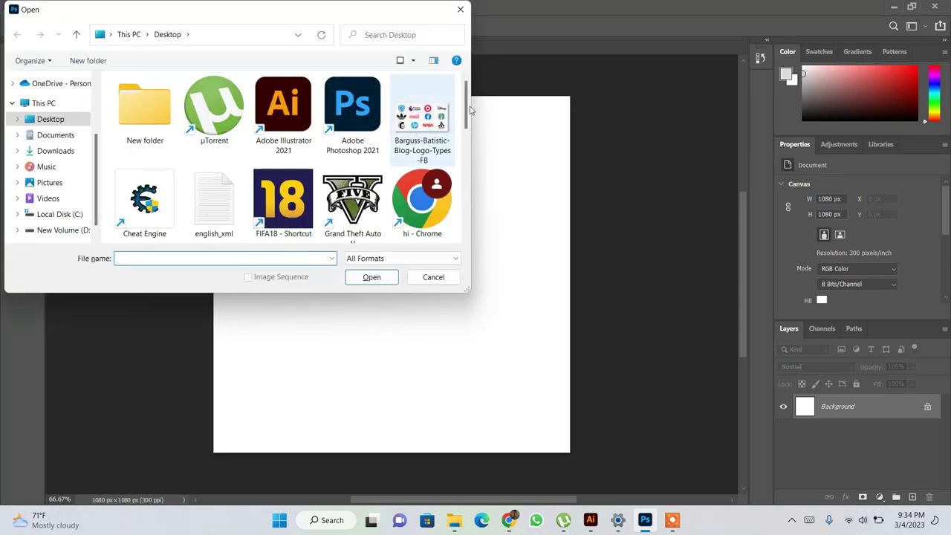
click(672, 521)
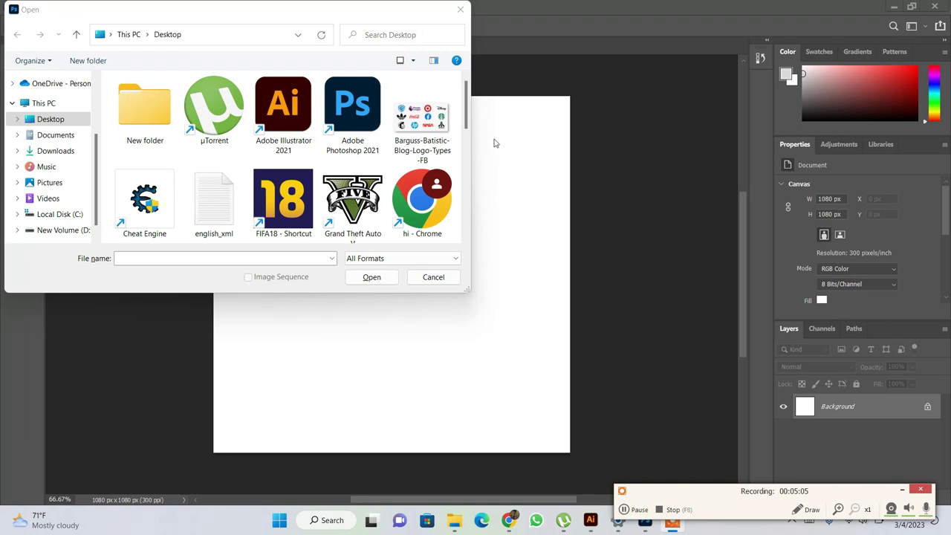
drag(473, 119, 471, 163)
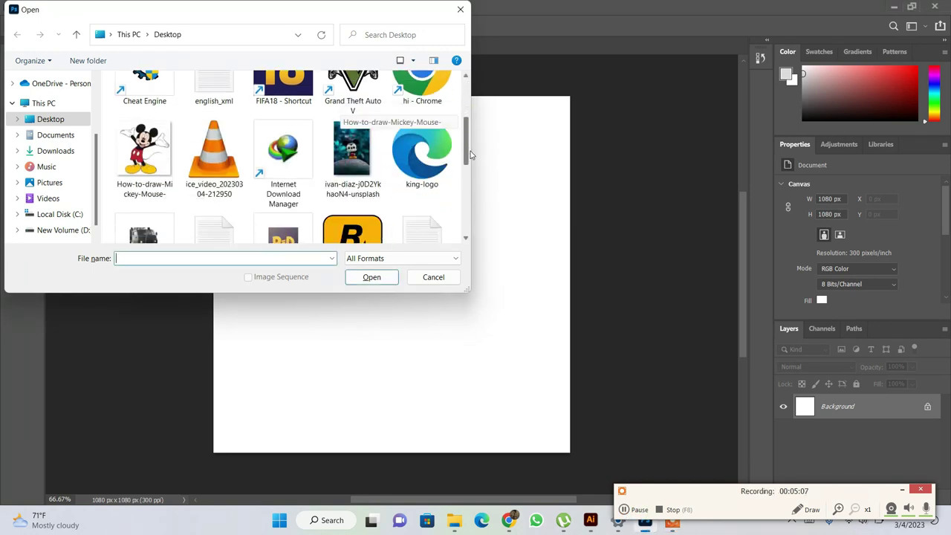
double_click(145, 108)
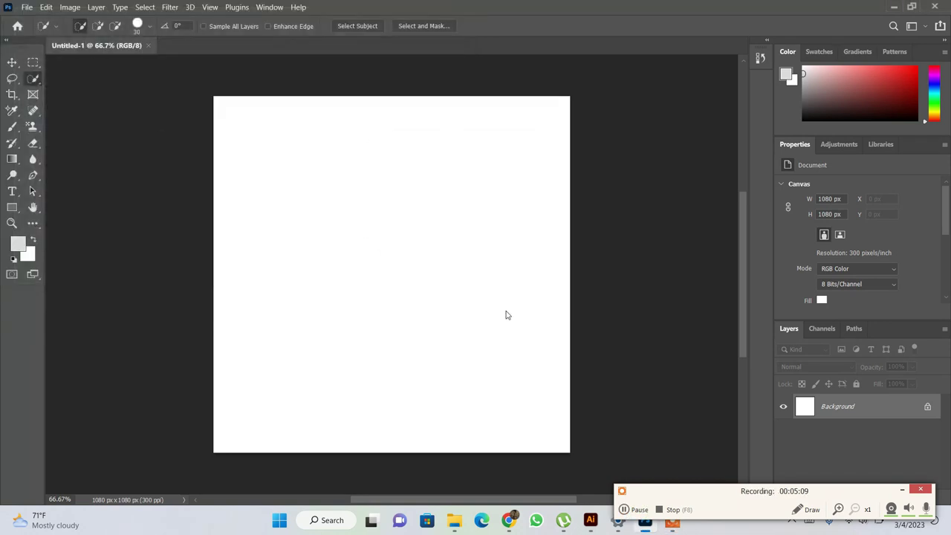
click(502, 206)
Drag Barguss-Batistic-Blog-Logo-Types-FB from the Desktop folder in File Explorer onto Photoshop
click(455, 523)
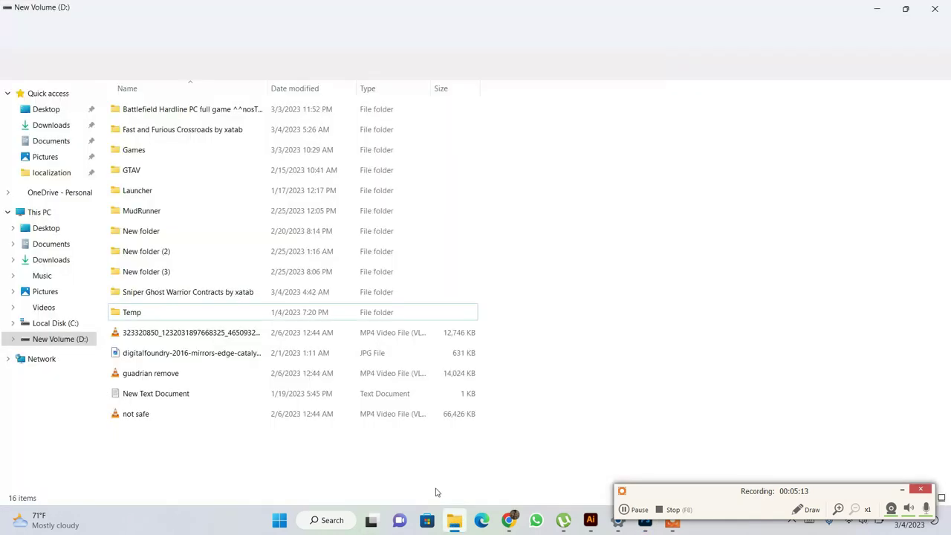
click(52, 229)
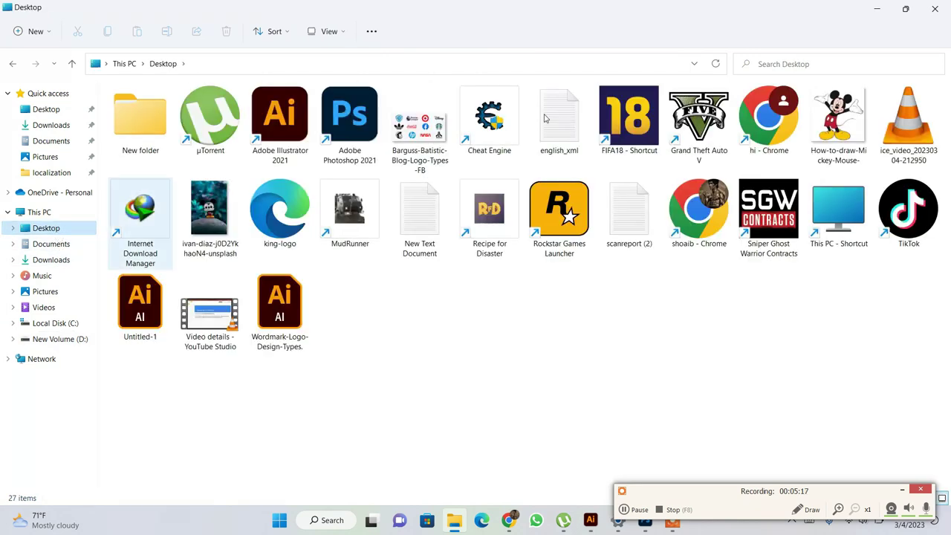
mouse_move(421, 124)
mouse_down()
mouse_move(655, 526)
mouse_move(642, 526)
mouse_move(492, 310)
mouse_up()
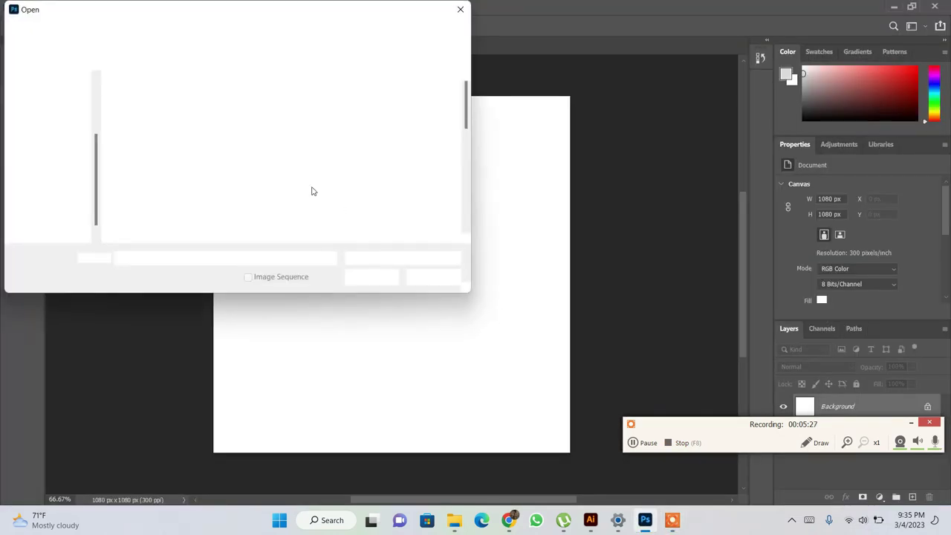
Open the Barguss logo image and quick-select the purple lion, spilling onto the lettering
double_click(392, 122)
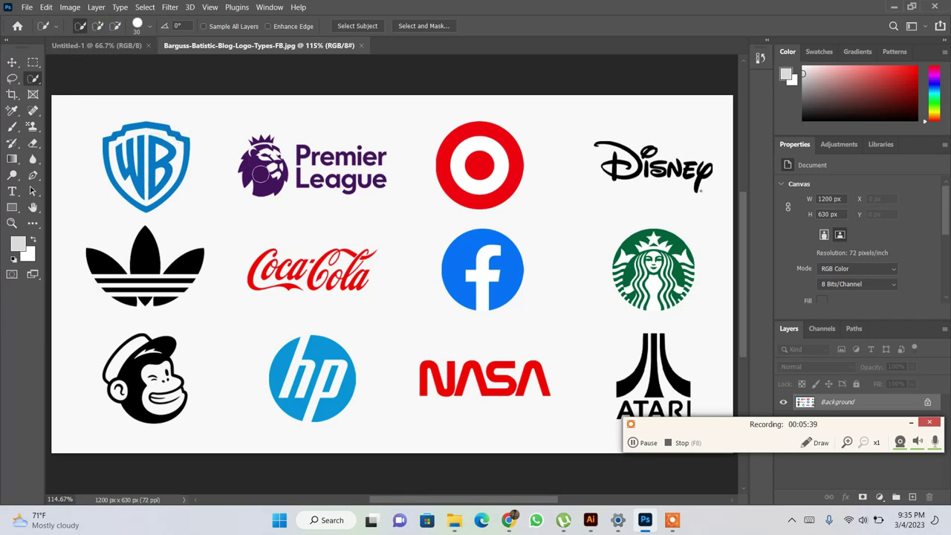
drag(273, 185, 268, 179)
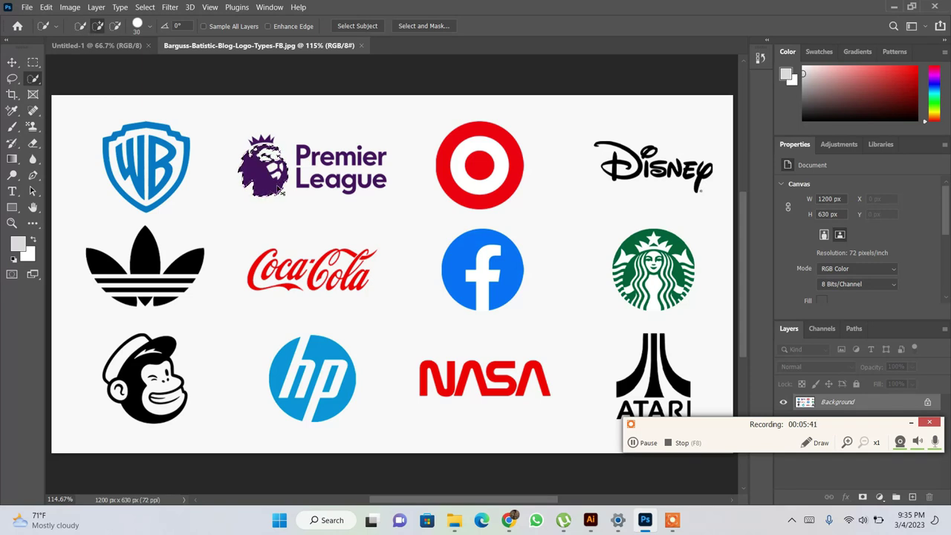
key(ctrl+plus)
key(ctrl+plus)
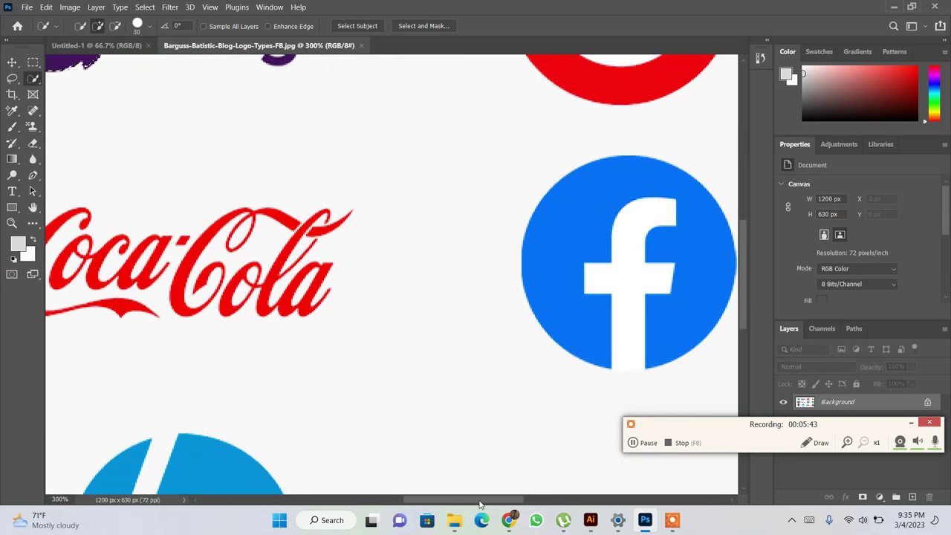
drag(480, 499, 439, 499)
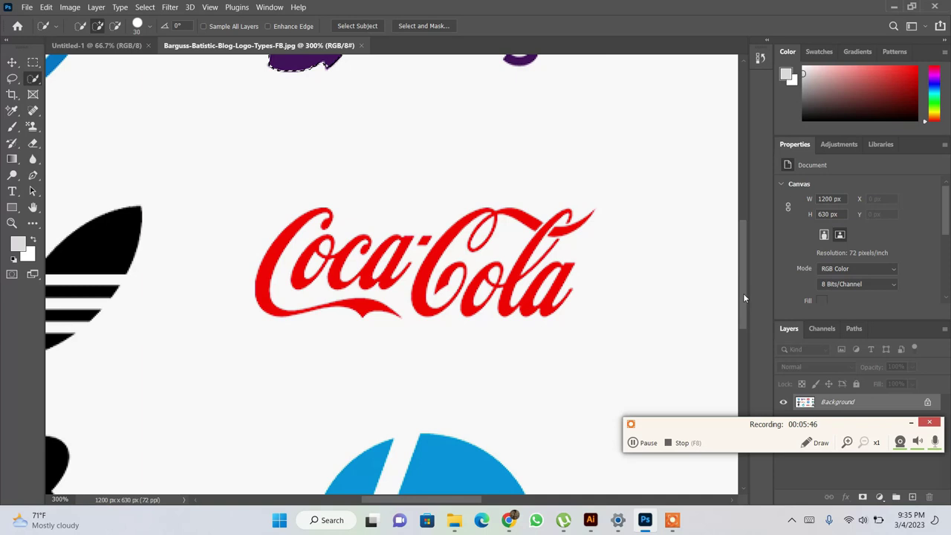
drag(745, 294, 746, 239)
drag(316, 222, 575, 195)
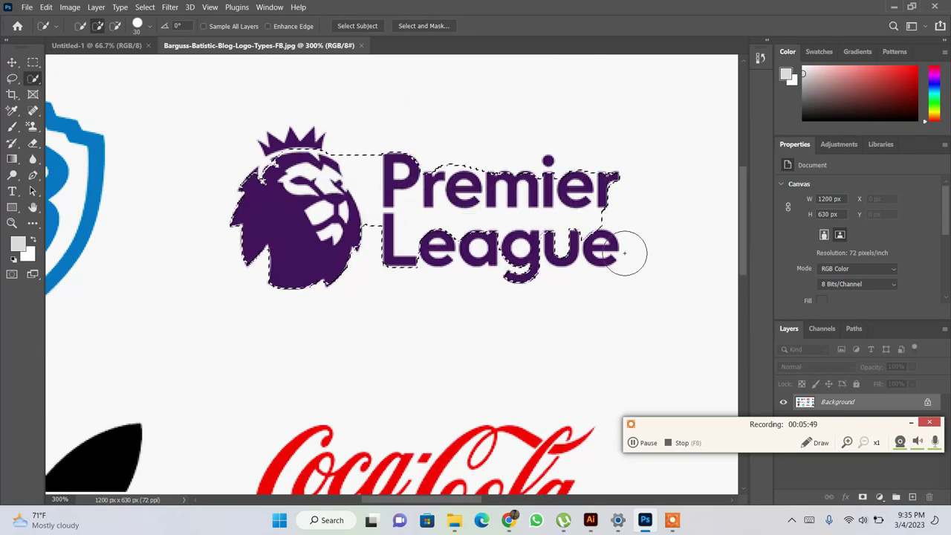
Undo the overextended selection stroke and deselect everything
key(ctrl+z)
key(ctrl+d)
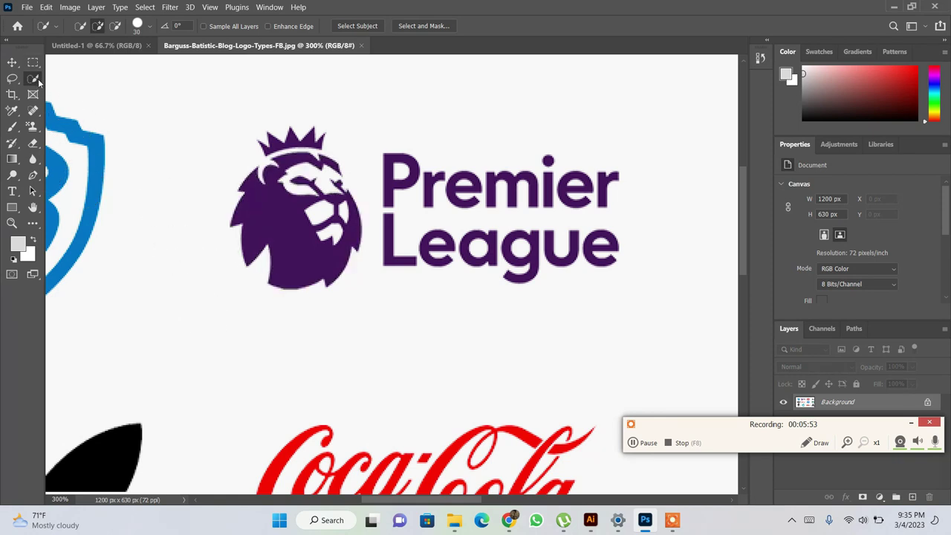
right_click(33, 79)
Magic Wand-select the purple lion, then add and remove the L of League
click(91, 102)
click(312, 240)
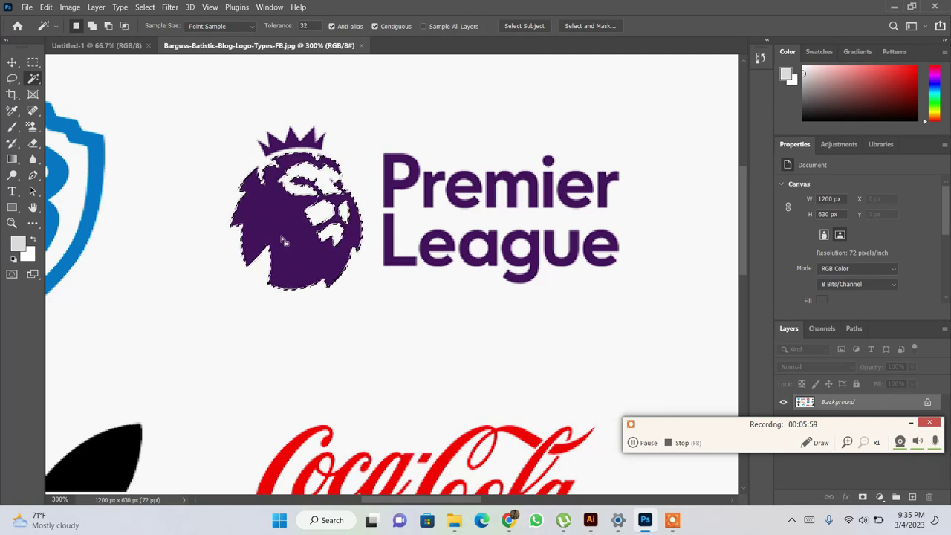
key(ctrl+1)
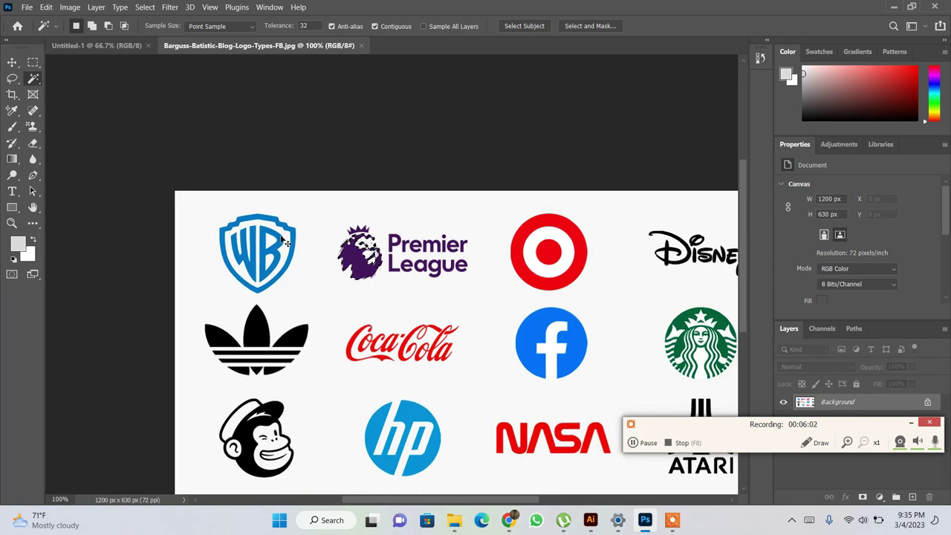
key(ctrl+0)
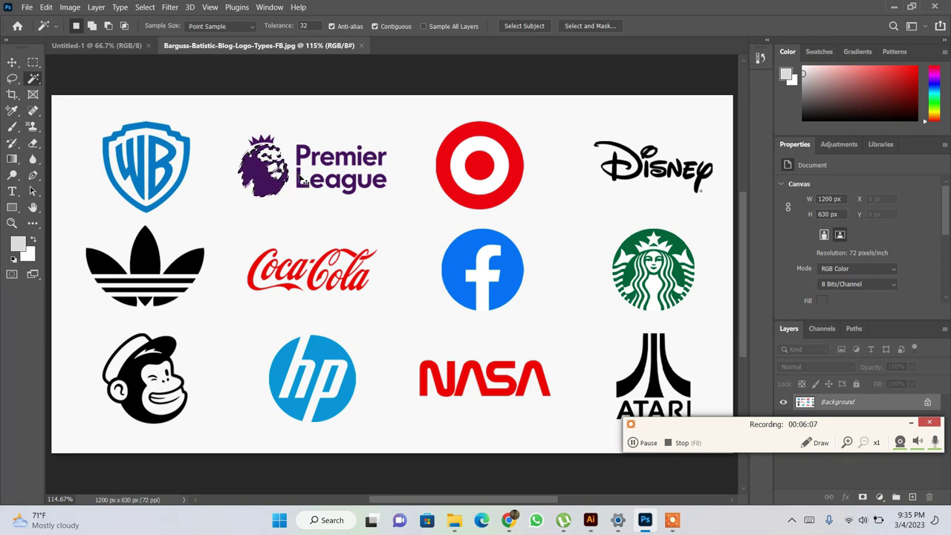
key(ctrl+plus)
key(shift)
shift+click(230, 101)
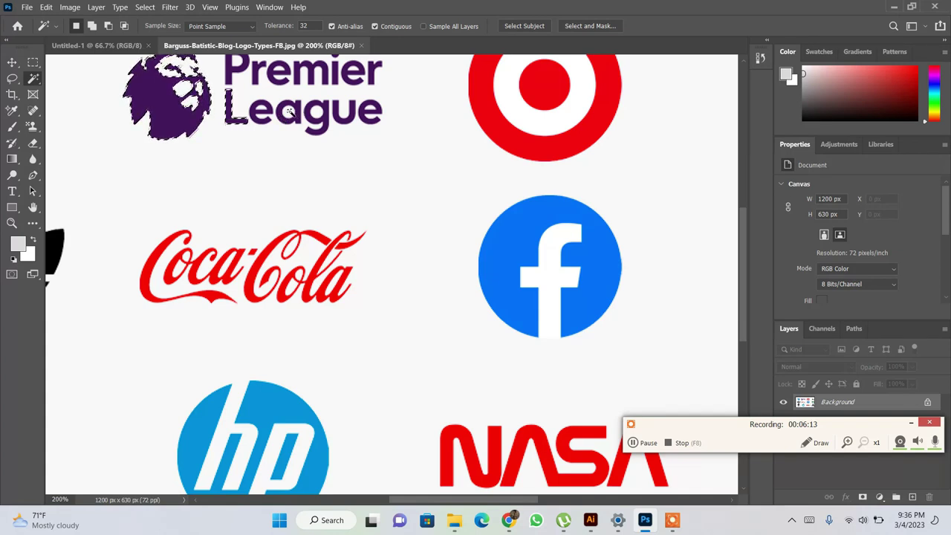
key(alt)
alt+click(229, 101)
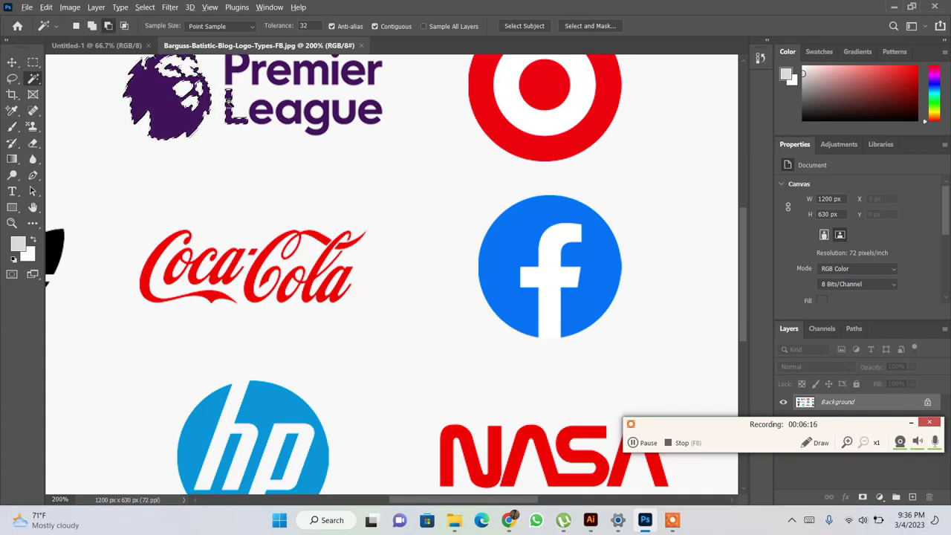
Try the Quick Selection brush in subtract mode, then return to the Magic Wand
right_click(42, 80)
click(85, 89)
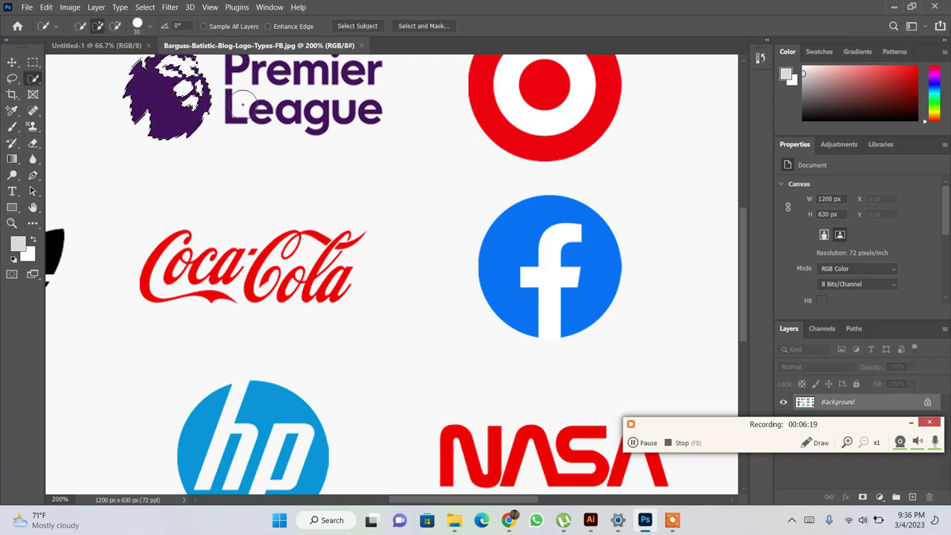
key(alt)
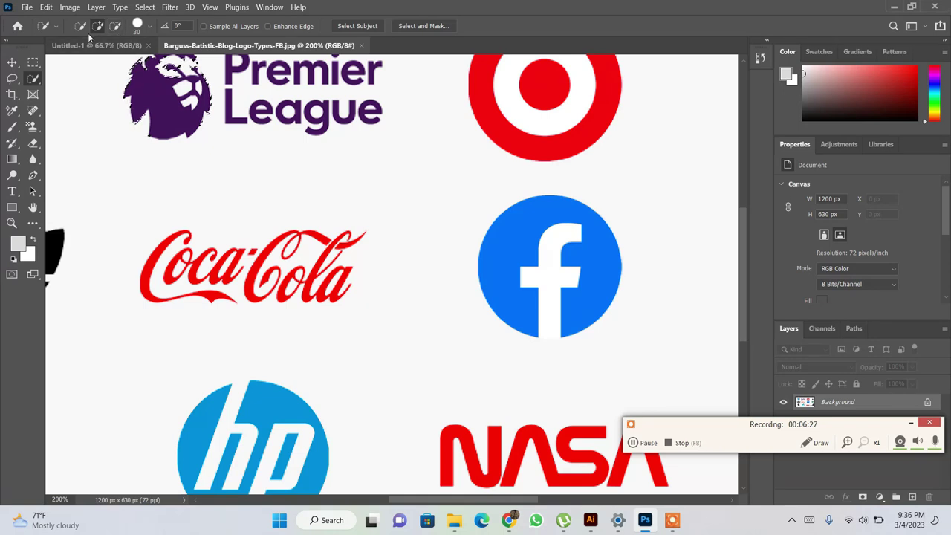
right_click(38, 80)
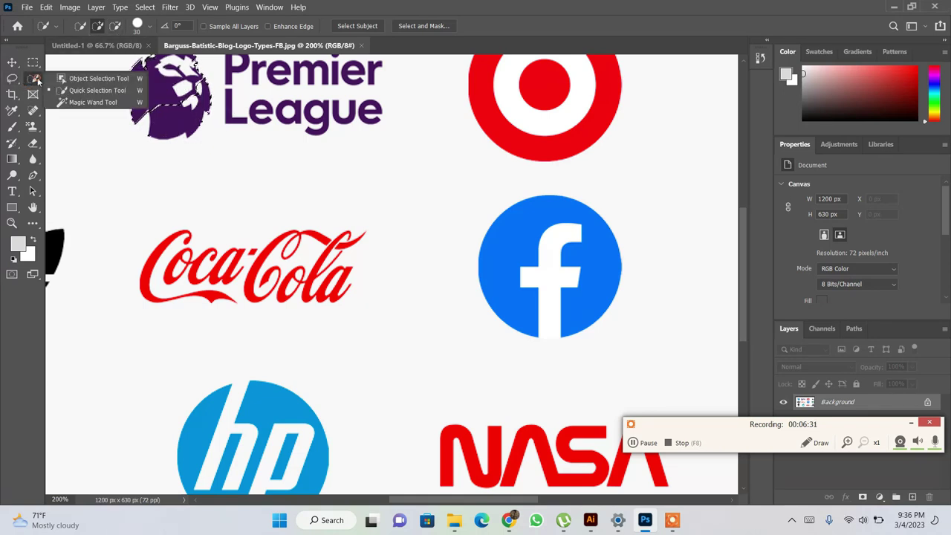
click(79, 104)
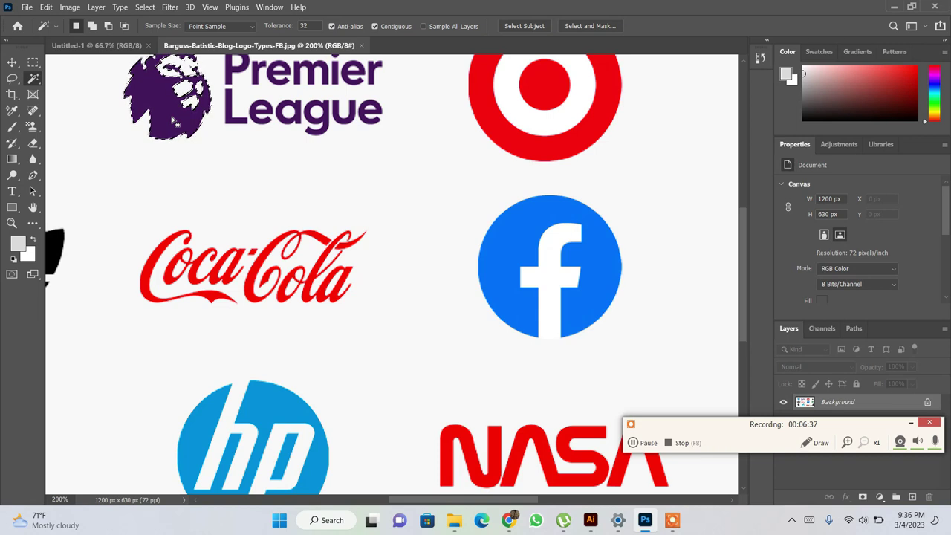
Extend the selection to all Similar purple areas and fit the image in the window
right_click(173, 120)
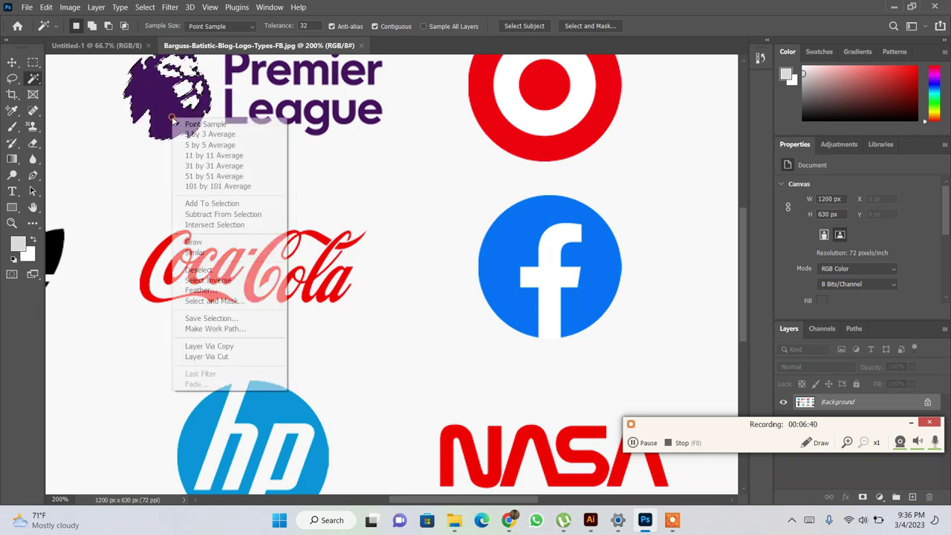
click(232, 255)
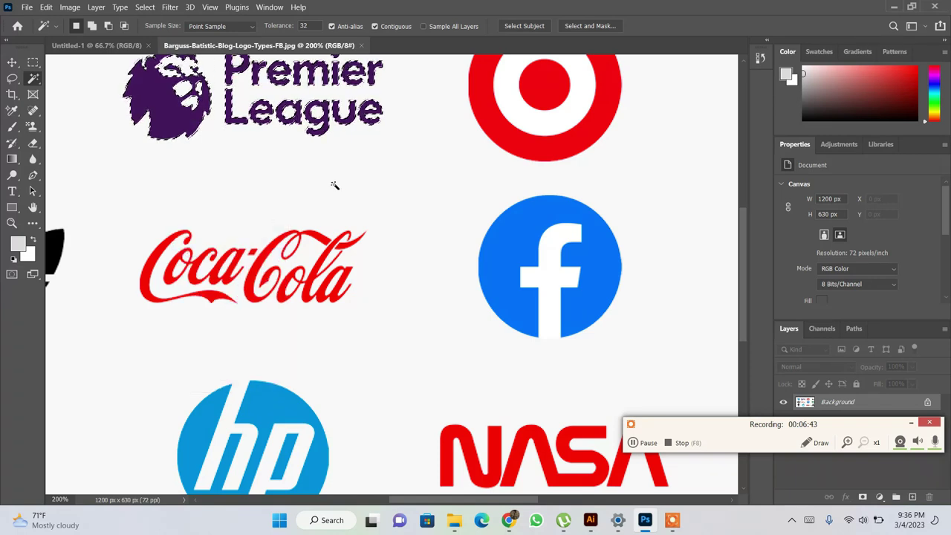
key(ctrl+0)
key(ctrl+1)
key(ctrl+plus)
key(ctrl+0)
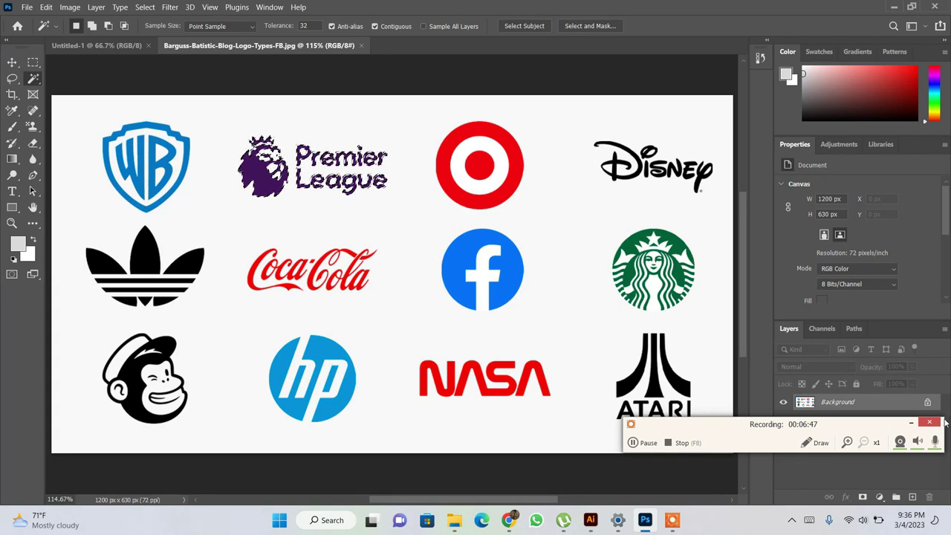
drag(846, 429, 791, 6)
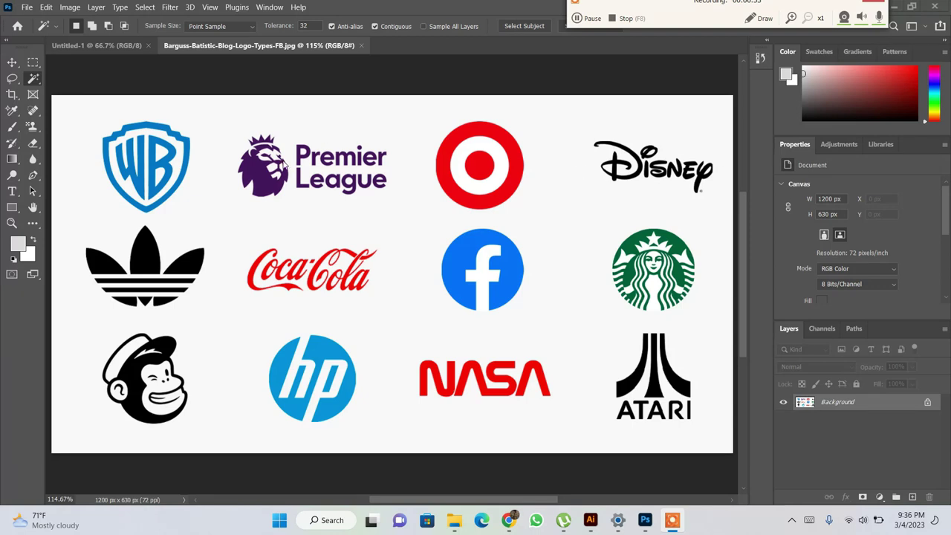
Magic Wand-select the purple logo and copy it onto a new Layer 1 with Ctrl+J
click(328, 189)
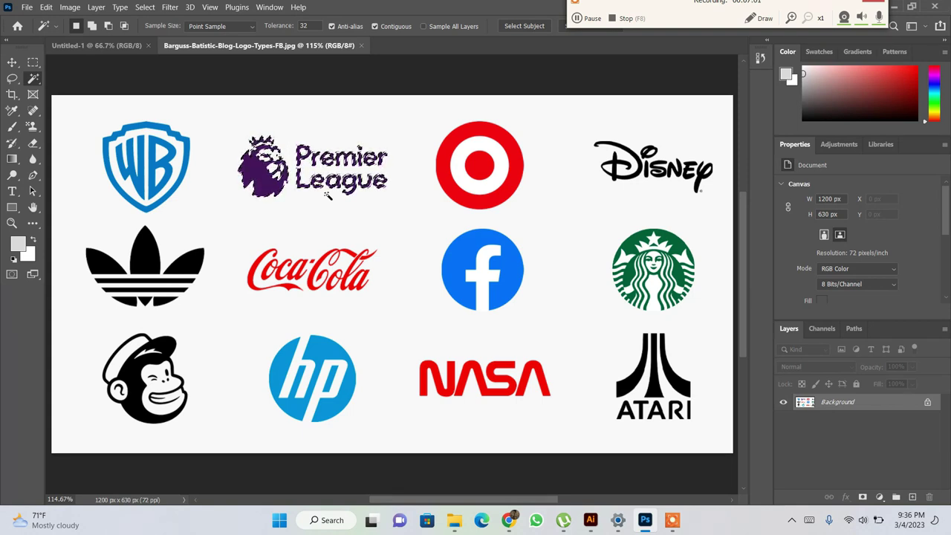
key(ctrl+j)
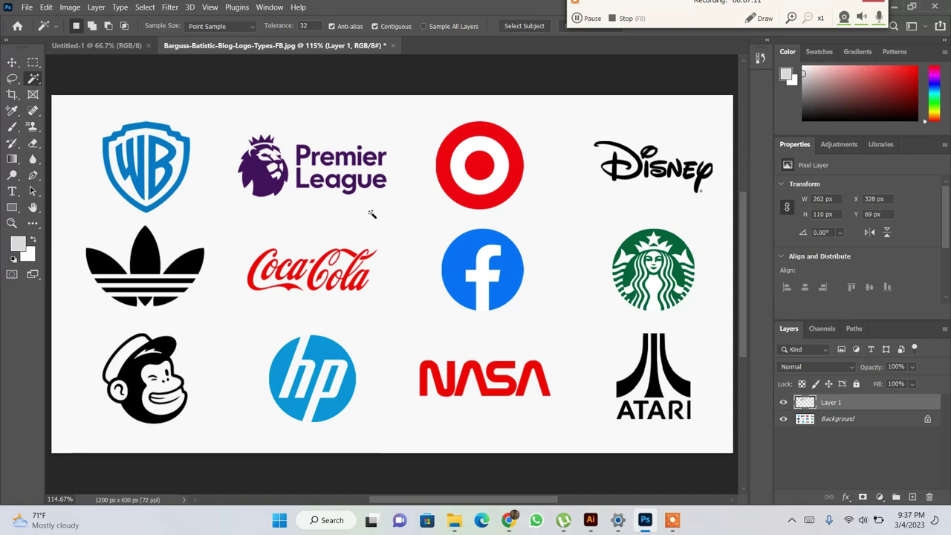
Hide the Background and drag the Premier League logo down with the Move tool
click(783, 419)
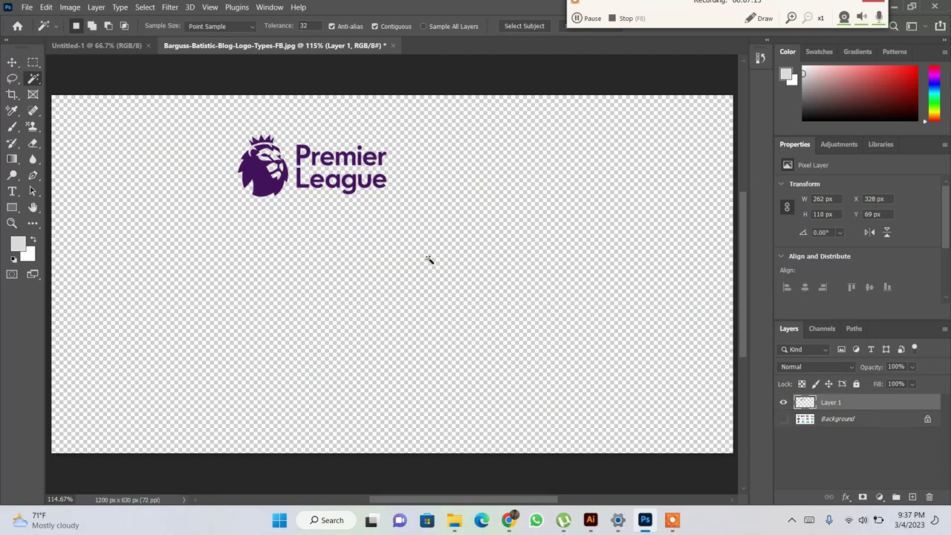
key(v)
click(260, 176)
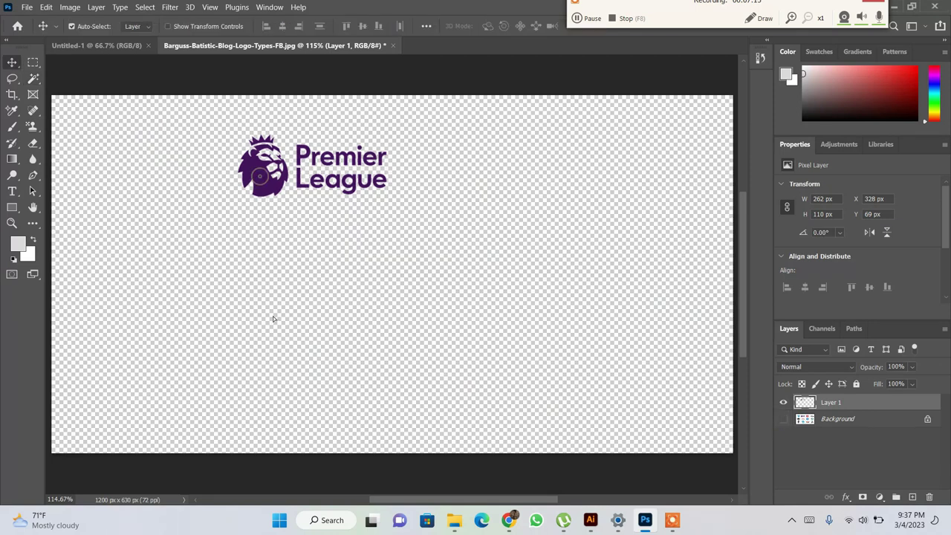
drag(273, 318, 282, 286)
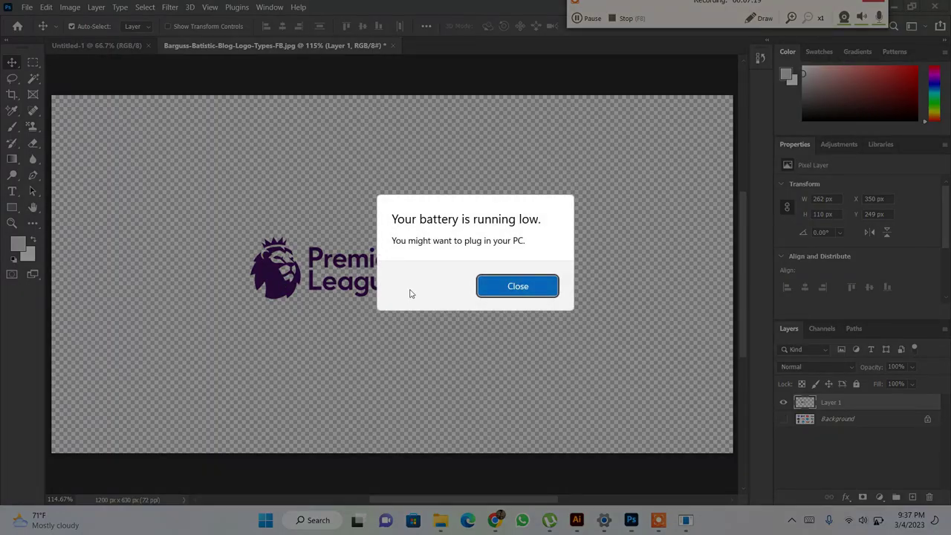
click(519, 293)
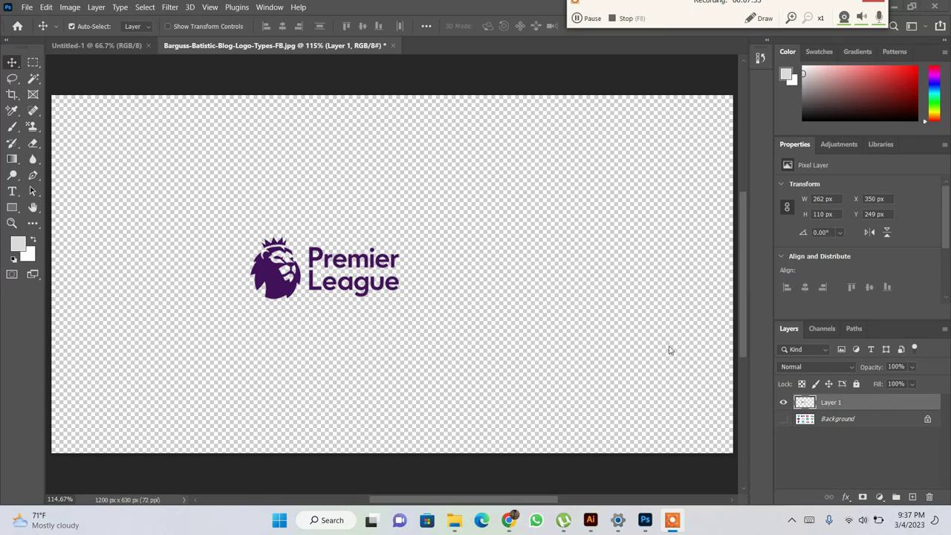
Show and select the Background layer, duplicating it and deleting the extra copies
click(783, 419)
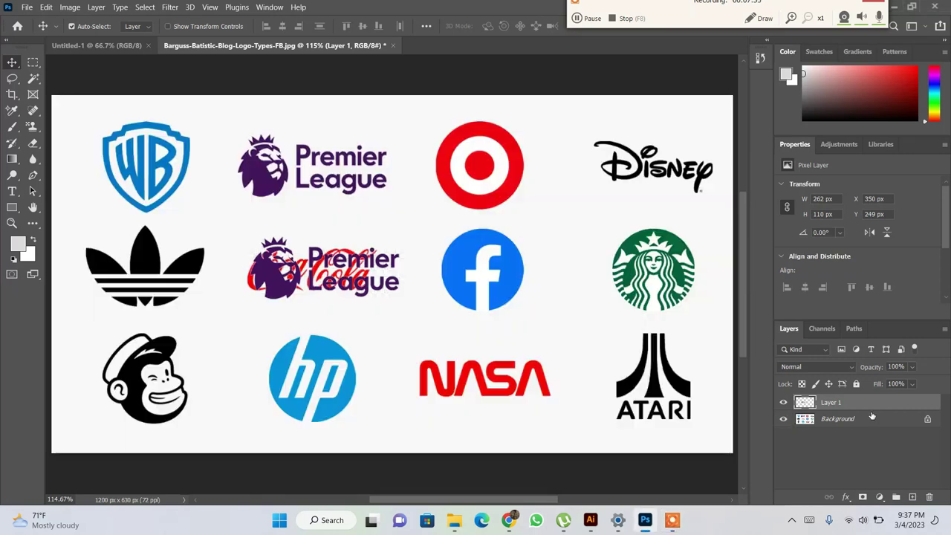
click(875, 420)
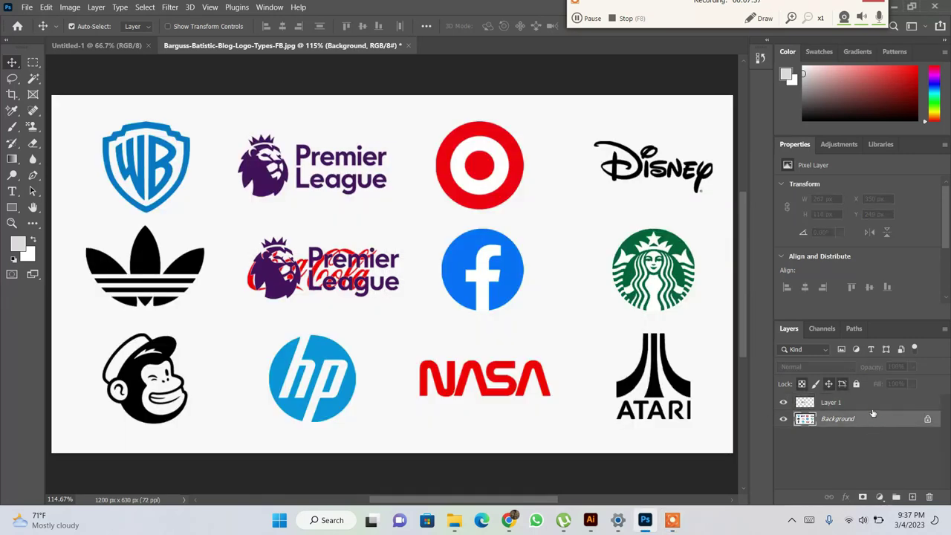
click(873, 407)
click(877, 420)
key(ctrl+j)
key(ctrl+j)
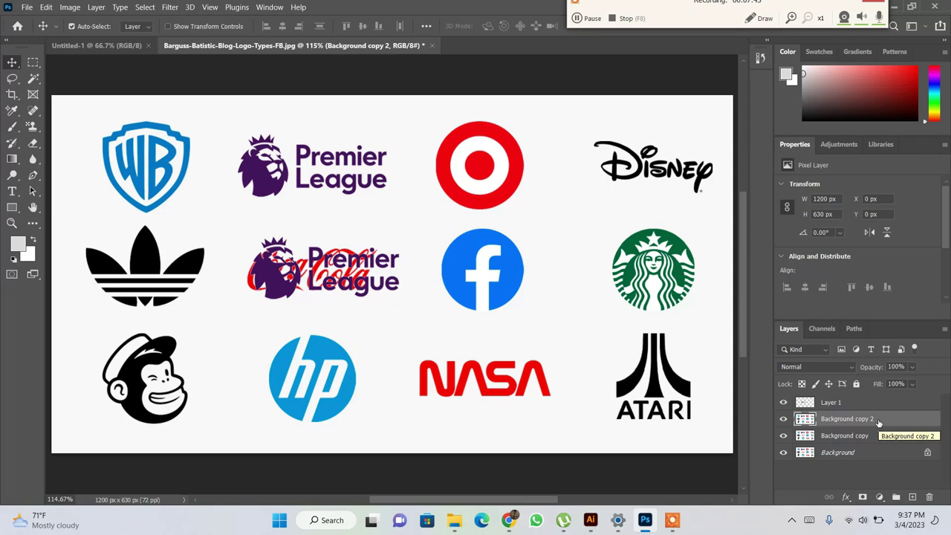
key(ctrl+j)
key(ctrl+j)
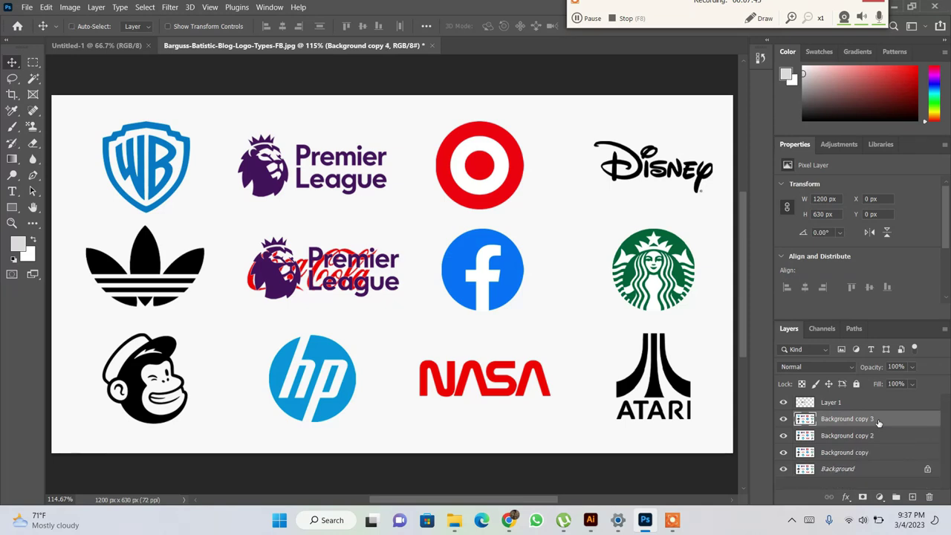
key(Delete)
key(Delete)
key(Delete)
Remove the remaining Background copies and hide the Background, leaving the logo on transparency
mouse_move(879, 419)
mouse_down()
mouse_move(919, 506)
mouse_move(913, 497)
mouse_up()
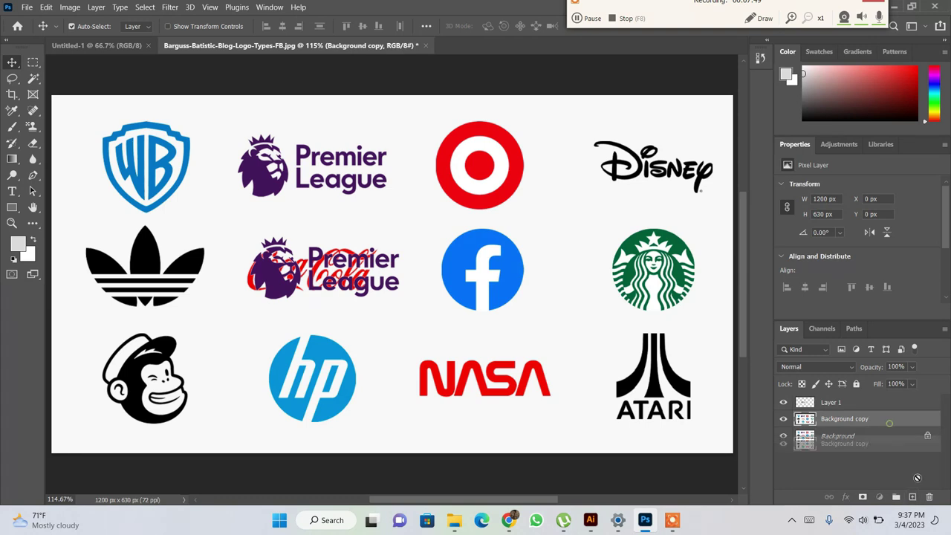
drag(890, 424, 913, 496)
key(ctrl+z)
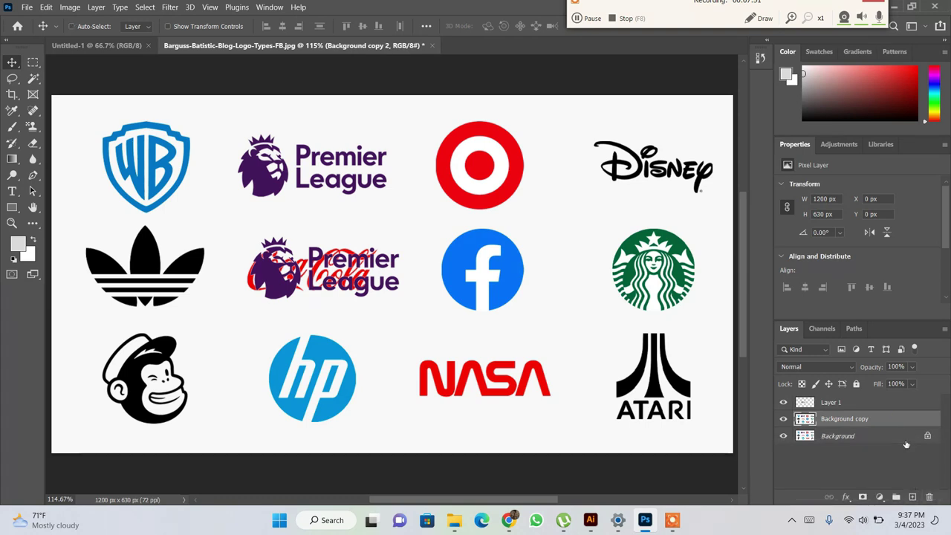
key(ctrl+z)
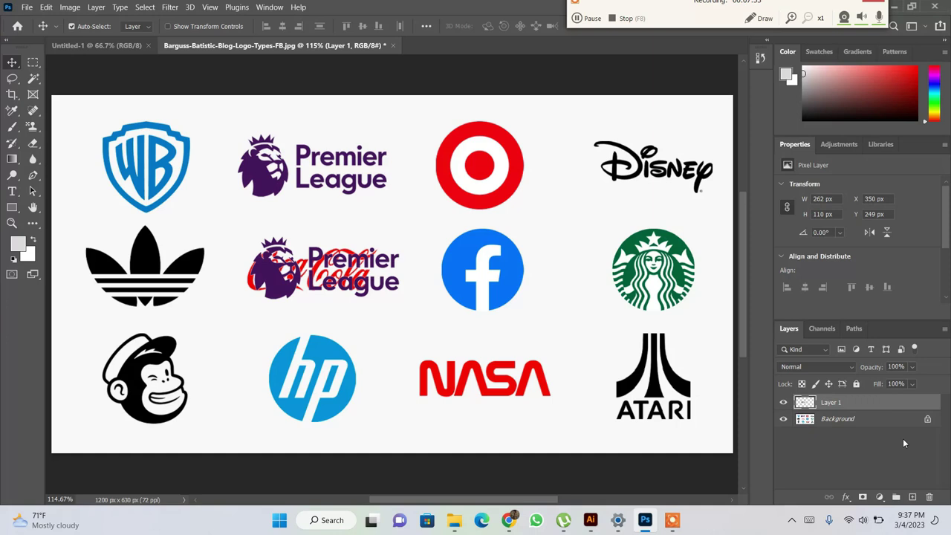
drag(877, 420, 914, 496)
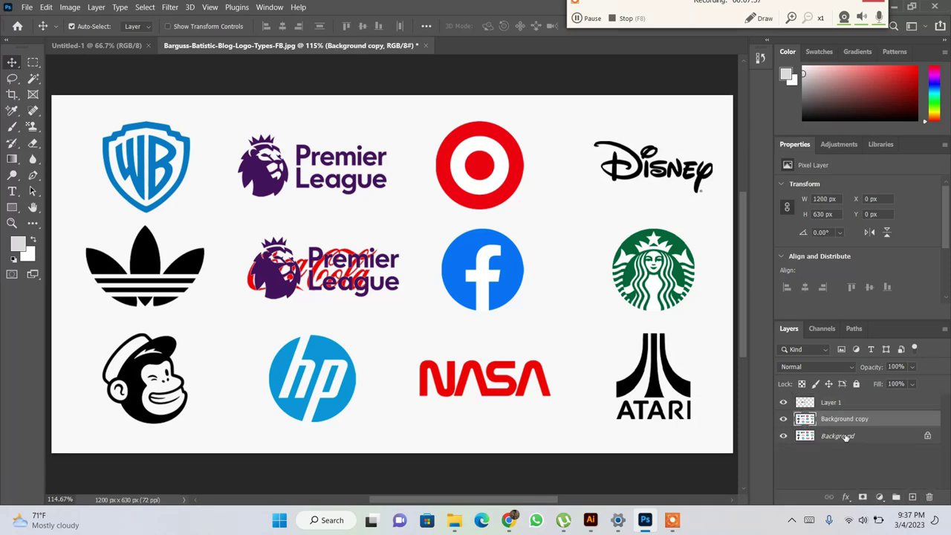
key(Delete)
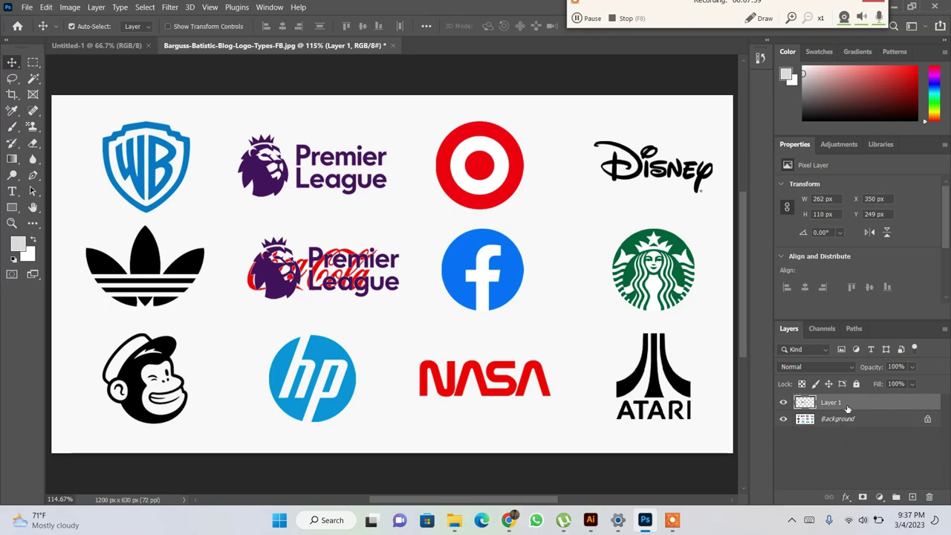
click(783, 420)
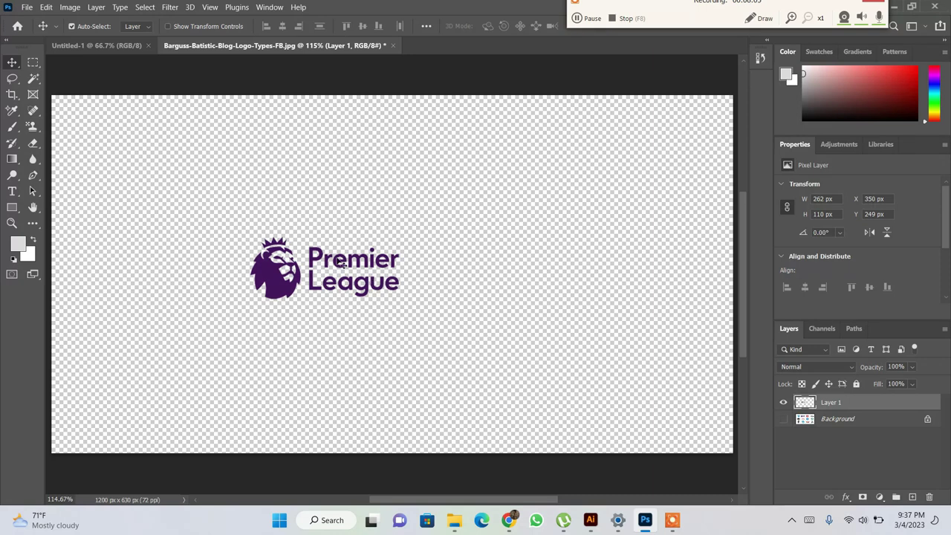
Scale the logo to 248.71% (651 × 274 px) and place it at X 255, Y 151
mouse_move(272, 273)
mouse_down()
mouse_move(280, 225)
mouse_move(304, 252)
mouse_up()
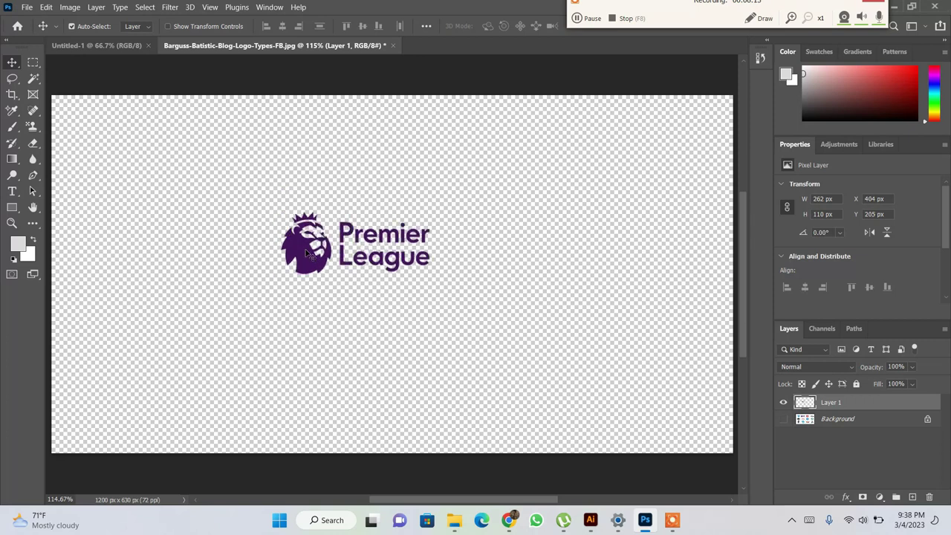
key(ctrl+t)
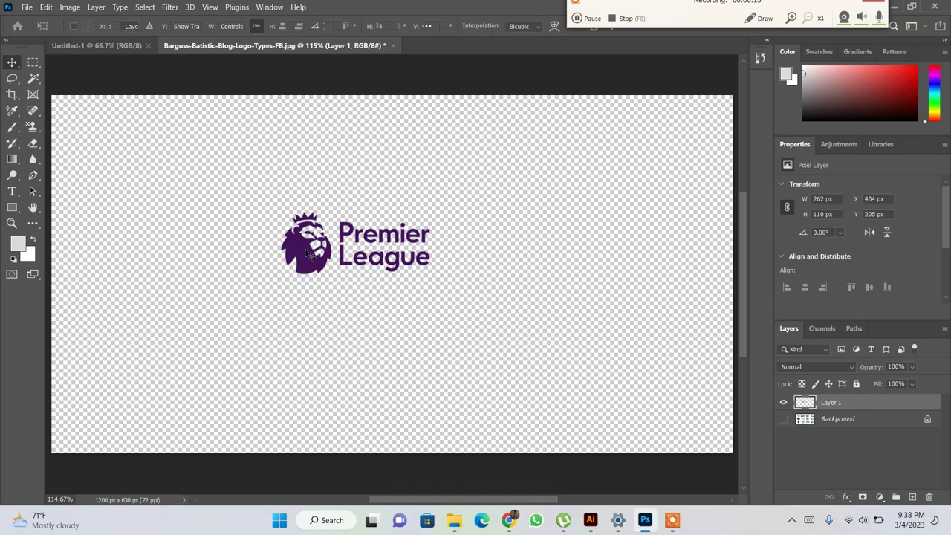
drag(427, 213, 654, 119)
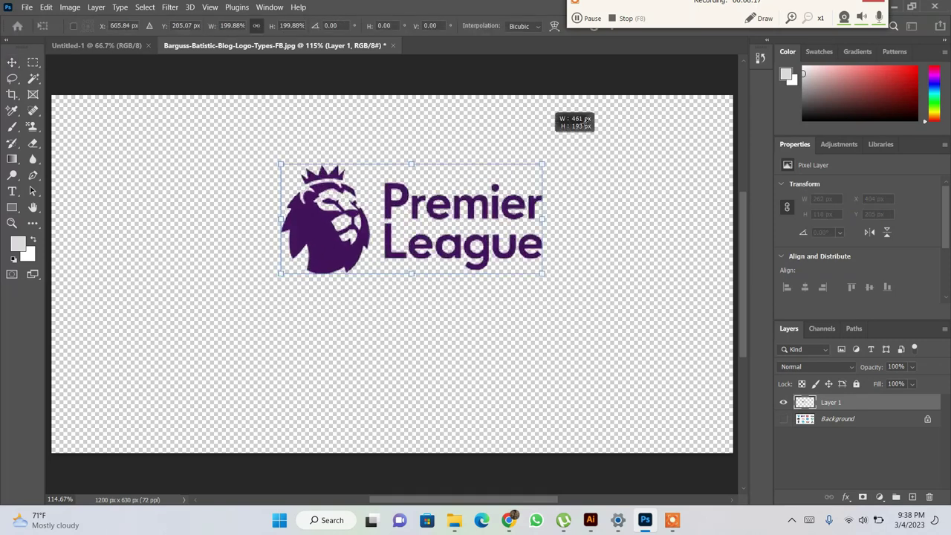
mouse_move(538, 152)
mouse_down()
mouse_move(428, 223)
mouse_move(451, 228)
mouse_up()
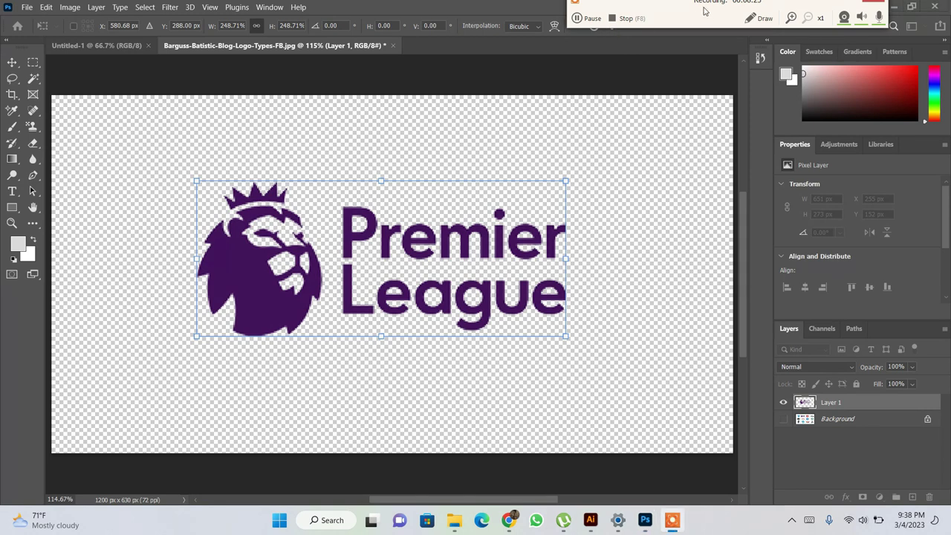
drag(696, 45, 705, 99)
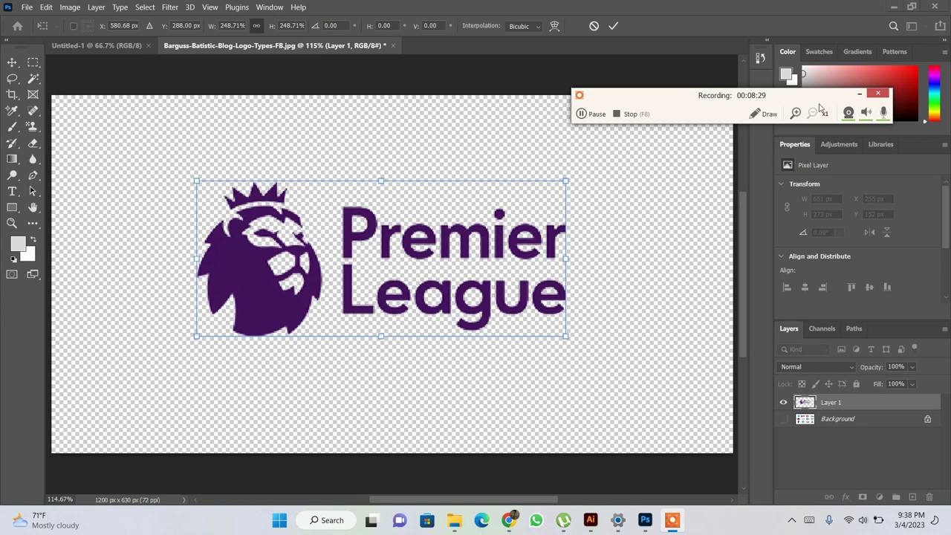
click(859, 94)
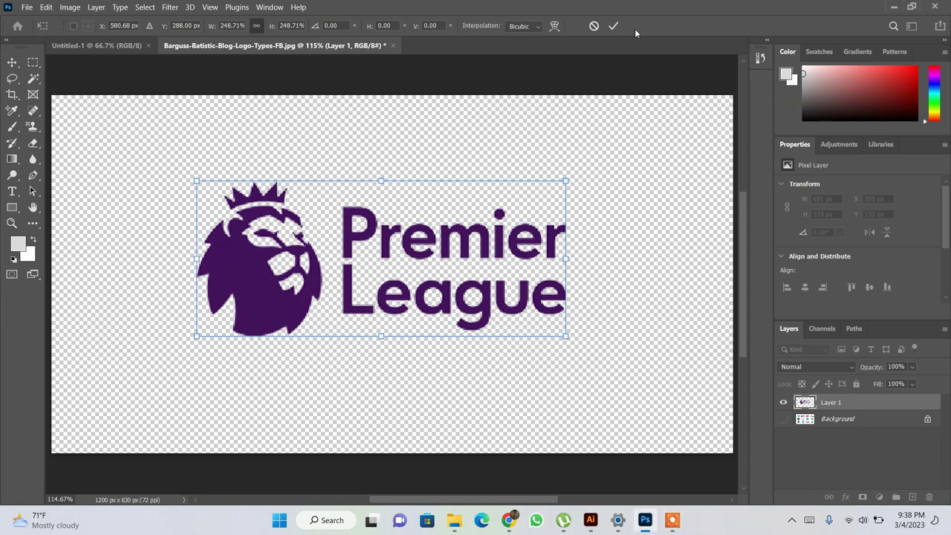
click(613, 26)
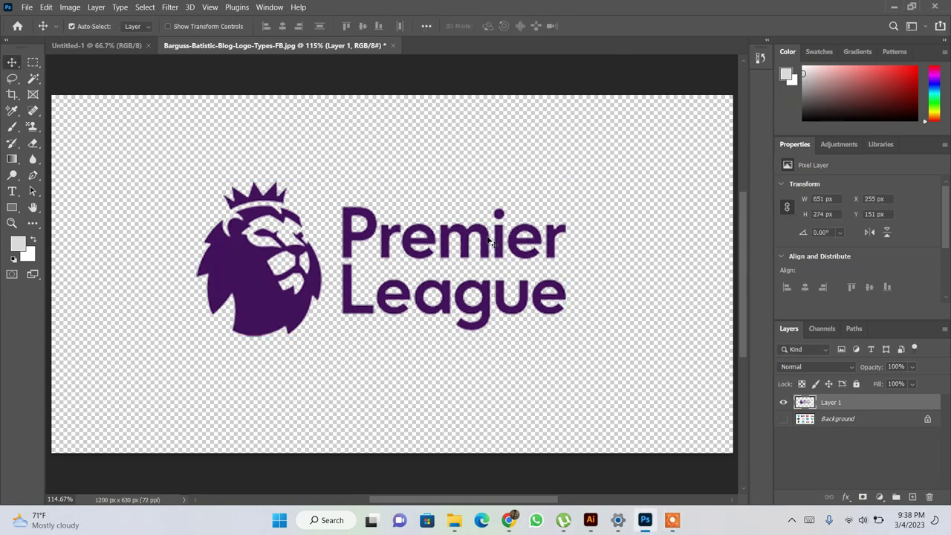
Show the Background again and undo the enlargement and move, restoring the logo to 262 × 110 px at X 328, Y 69
drag(488, 240, 494, 241)
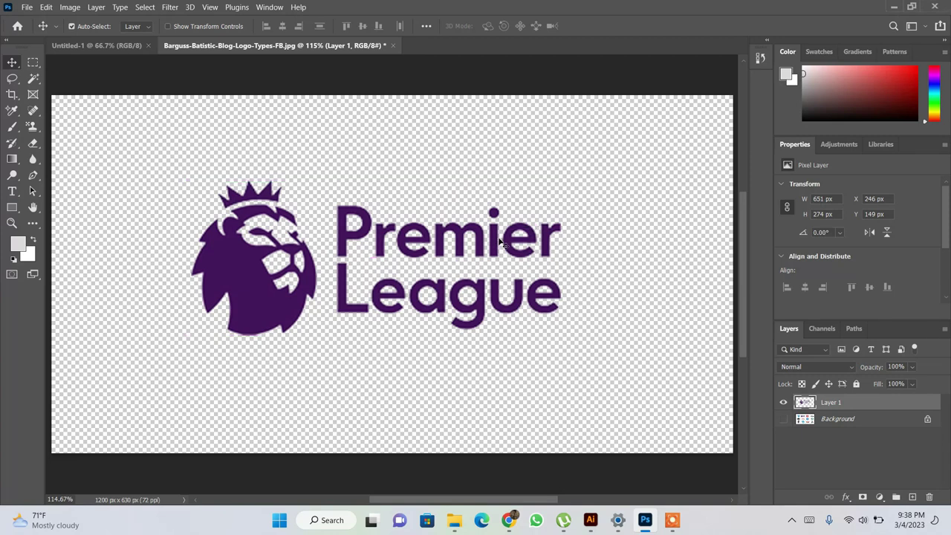
key(ctrl)
click(783, 421)
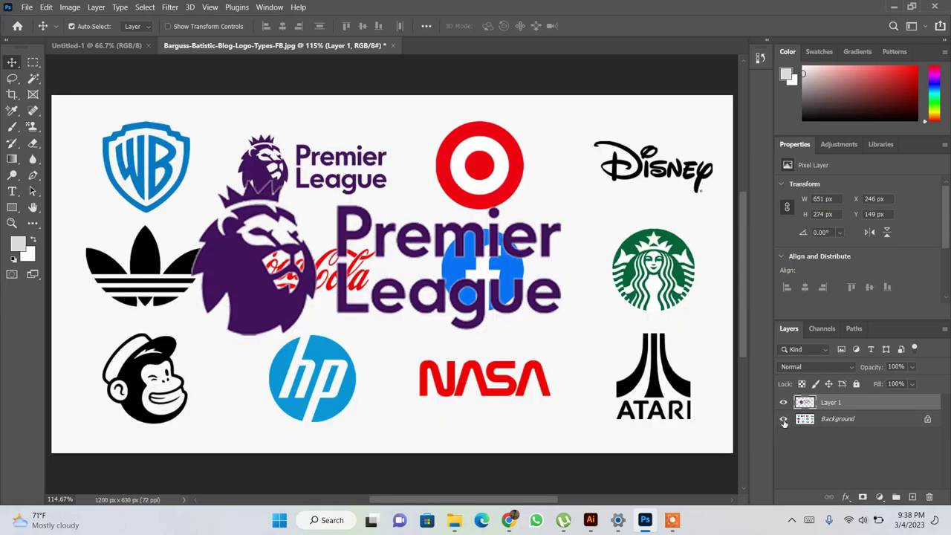
key(ctrl+z)
key(ctrl+z)
key(ctrl+z)
key(ctrl+z)
key(ctrl+z)
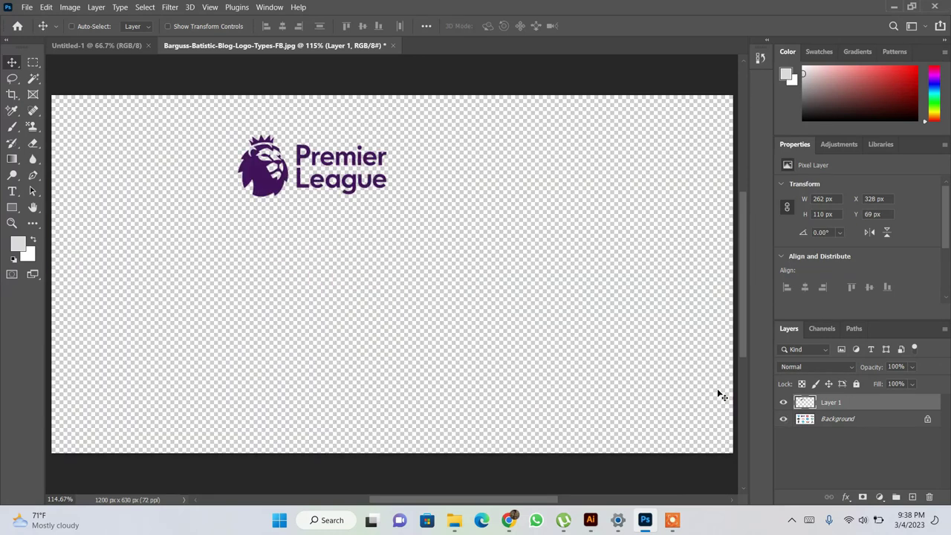
key(ctrl+z)
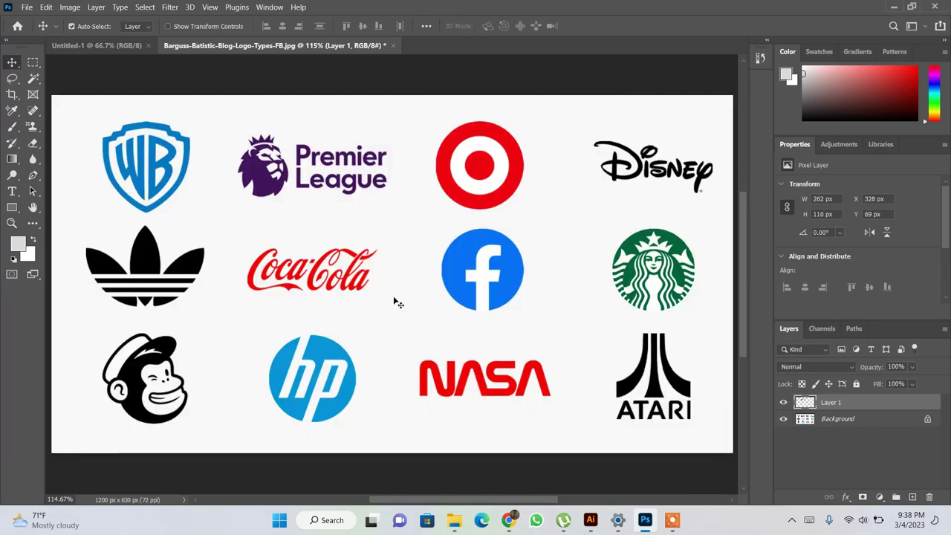
key(w)
click(280, 175)
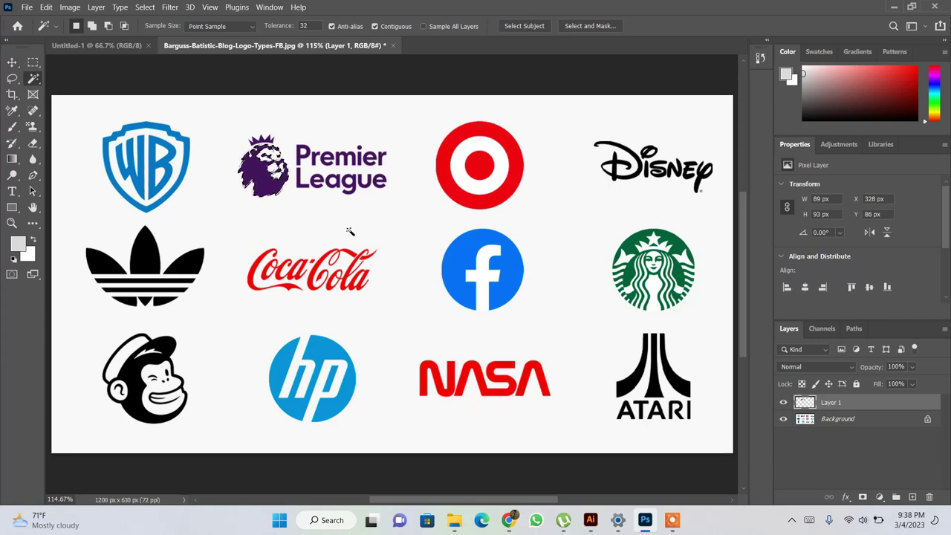
click(319, 261)
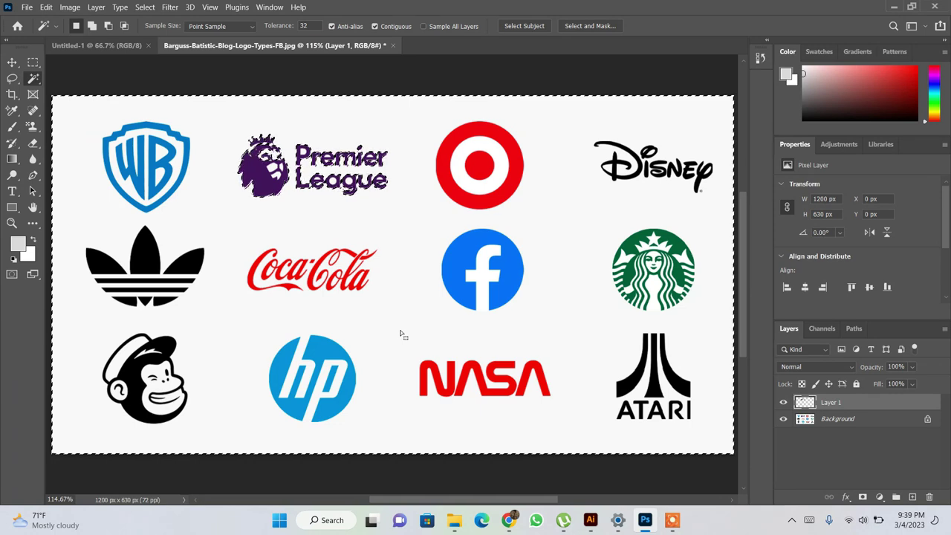
click(784, 423)
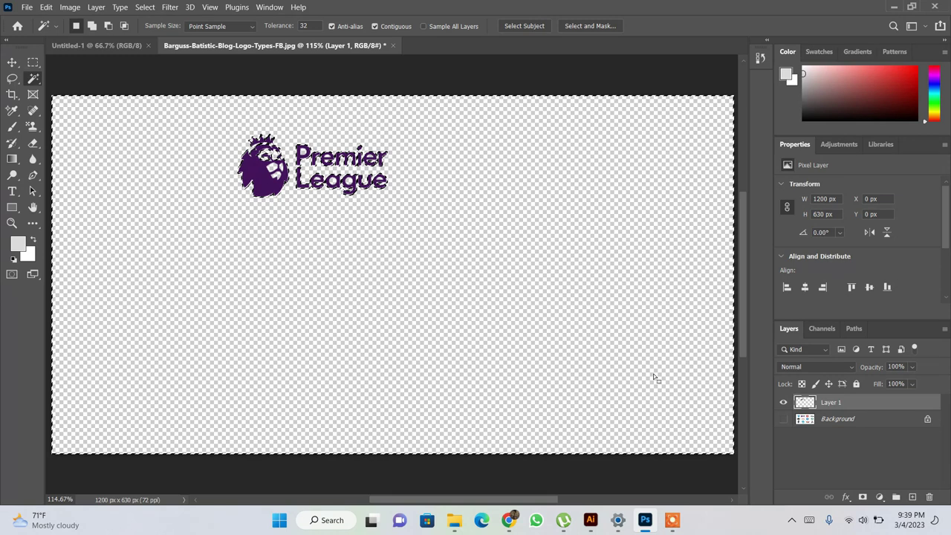
key(ctrl+d)
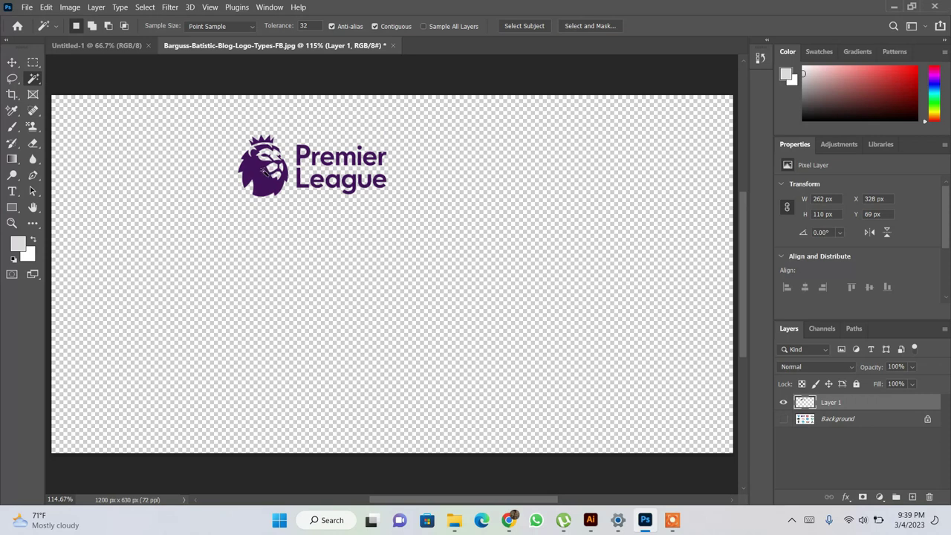
click(451, 292)
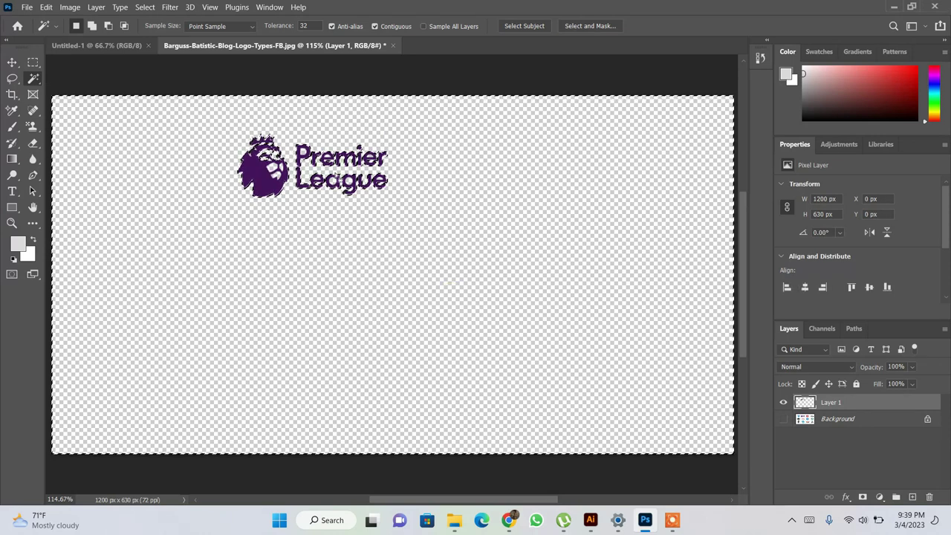
click(783, 419)
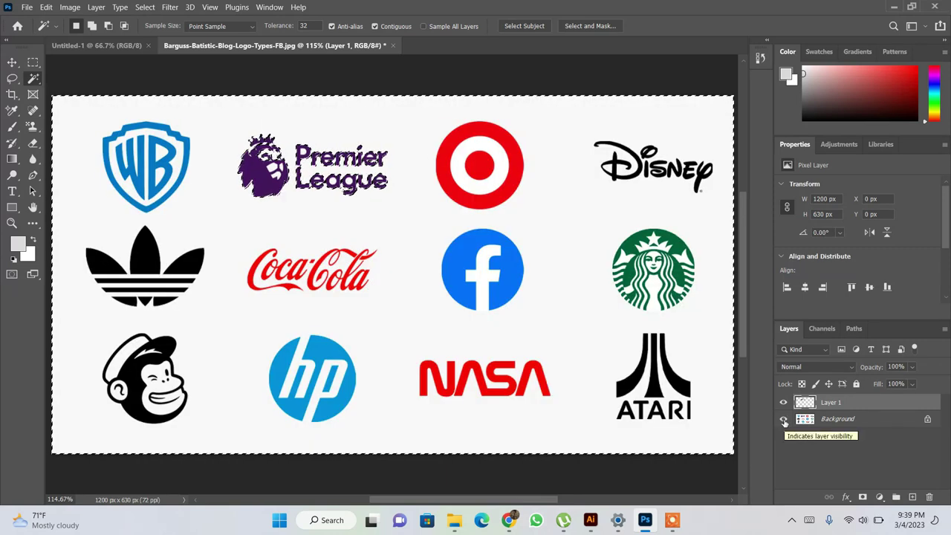
click(856, 419)
Select the Coca-Cola red plus all similar reds and copy them onto Layer 2
click(313, 270)
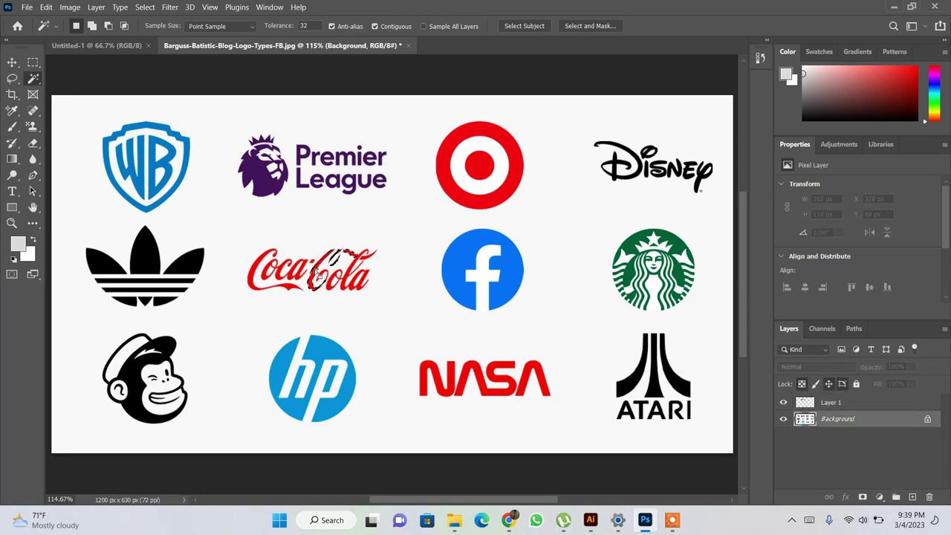
right_click(316, 272)
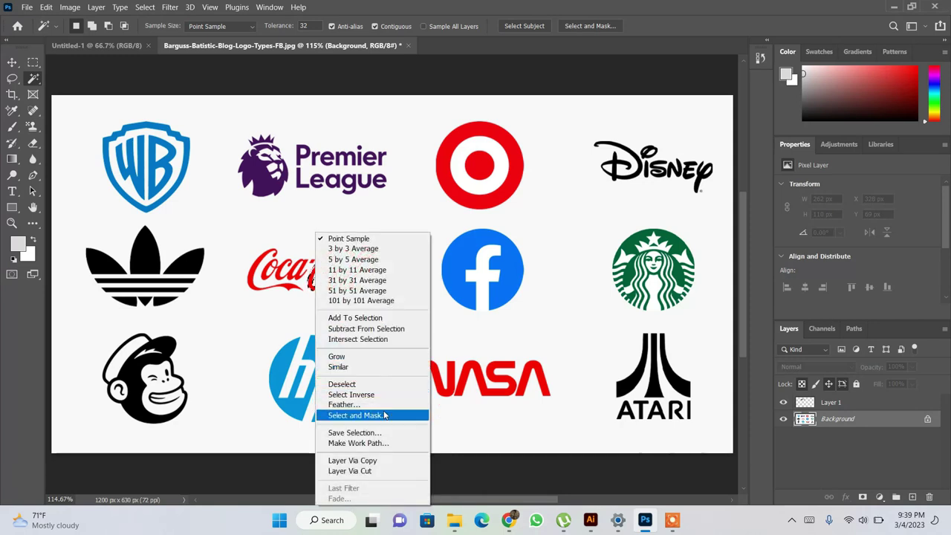
click(365, 367)
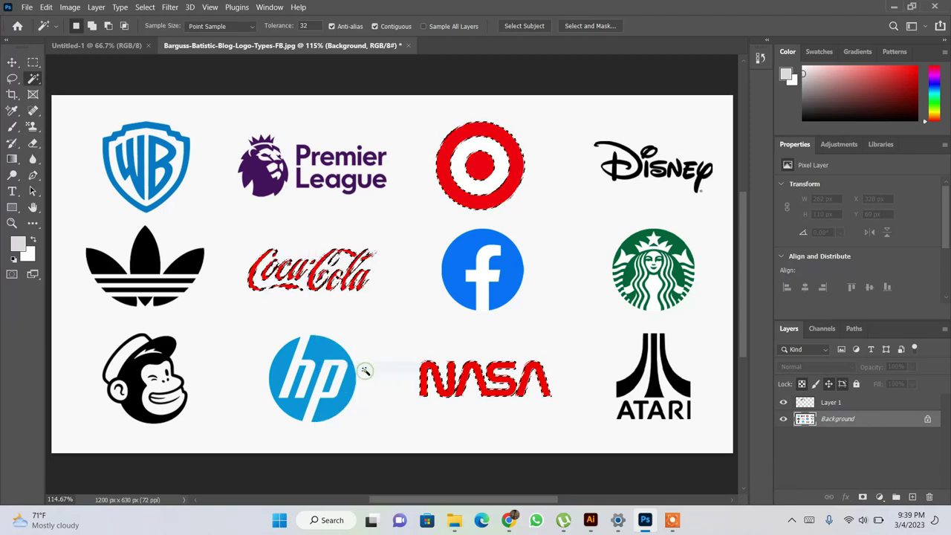
key(ctrl+j)
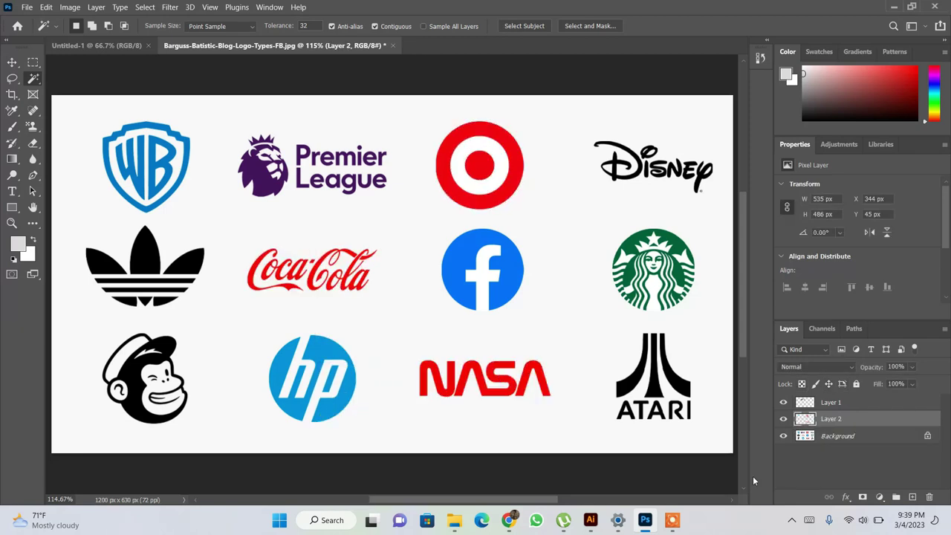
Hide and re-show the Background and Premier League layers to check Layer 2's red logos
click(784, 436)
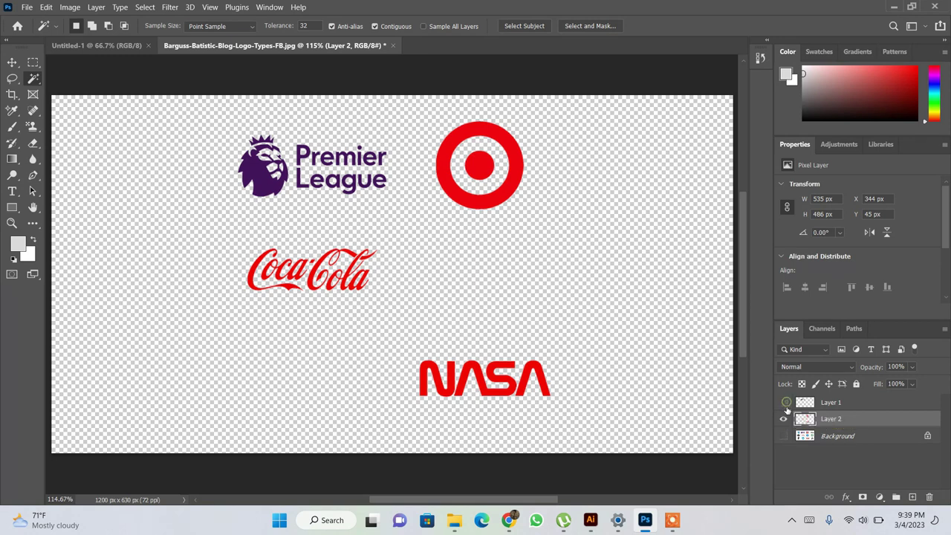
click(784, 402)
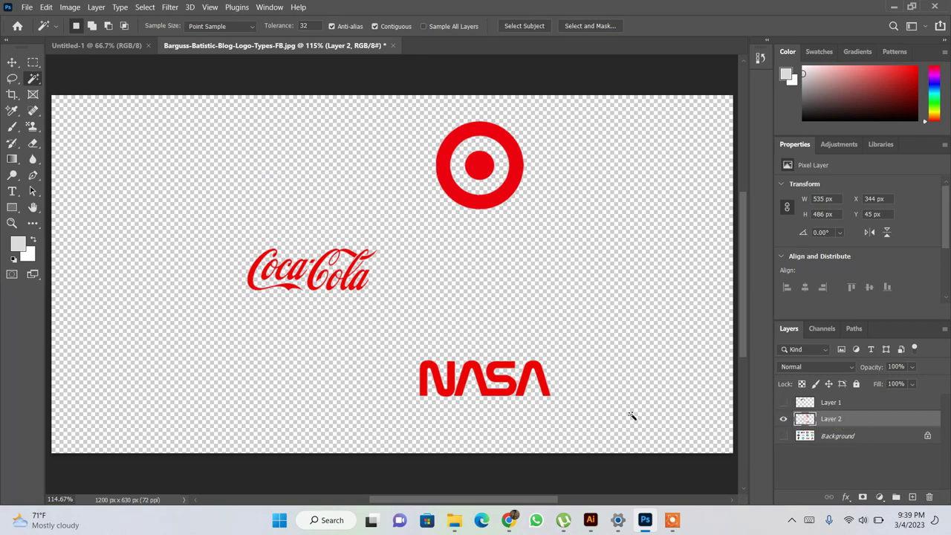
click(784, 402)
click(784, 436)
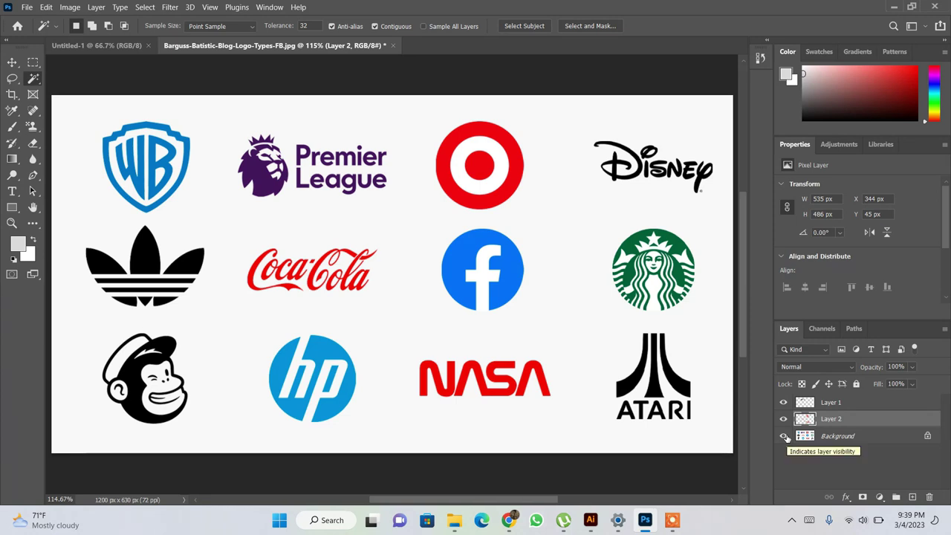
click(892, 434)
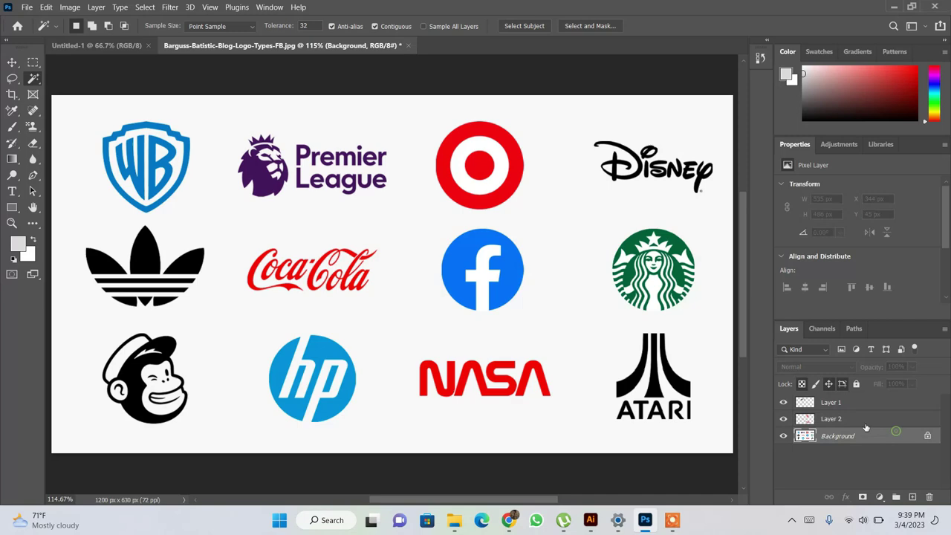
click(585, 256)
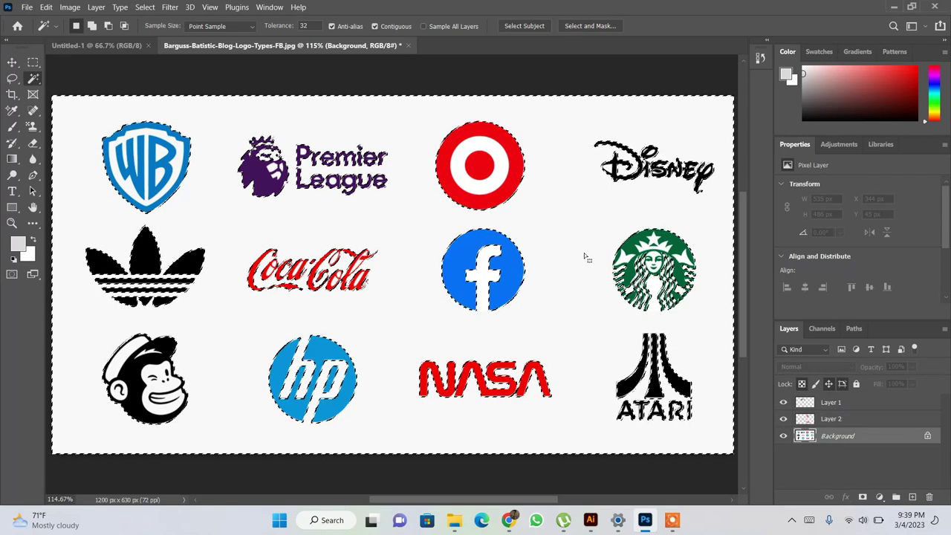
right_click(586, 258)
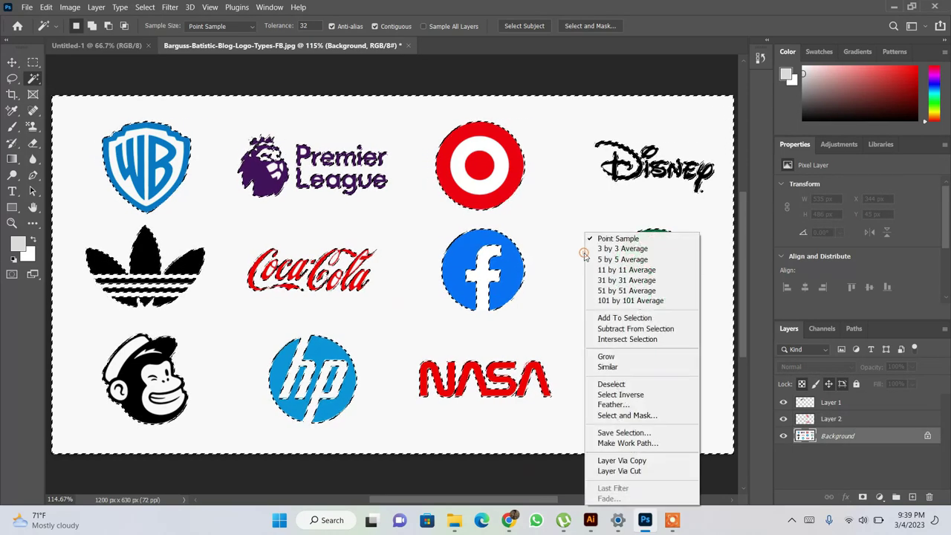
click(628, 366)
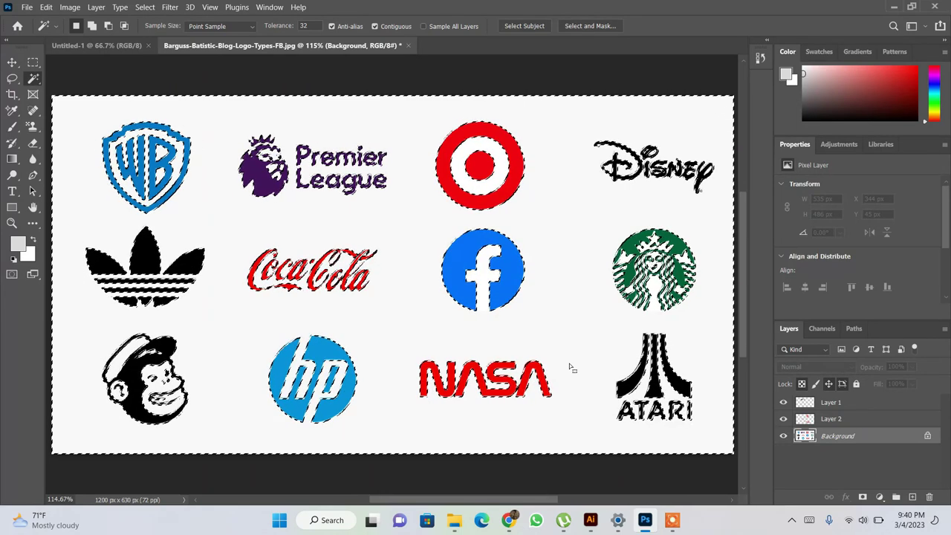
key(ctrl+d)
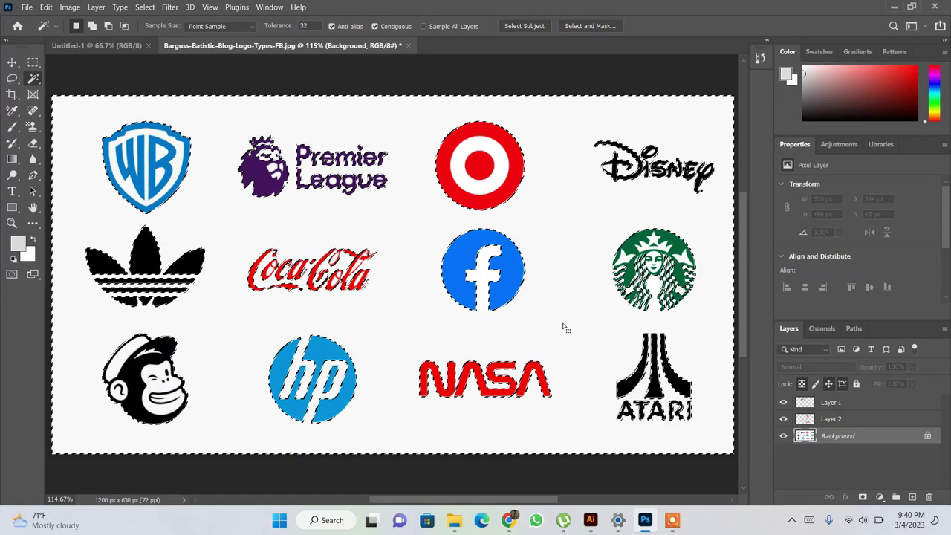
right_click(563, 327)
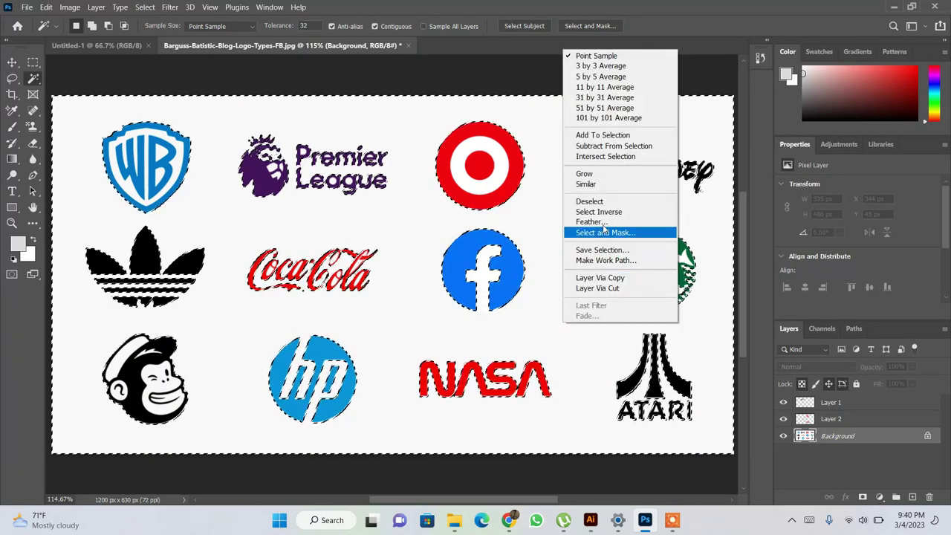
click(599, 184)
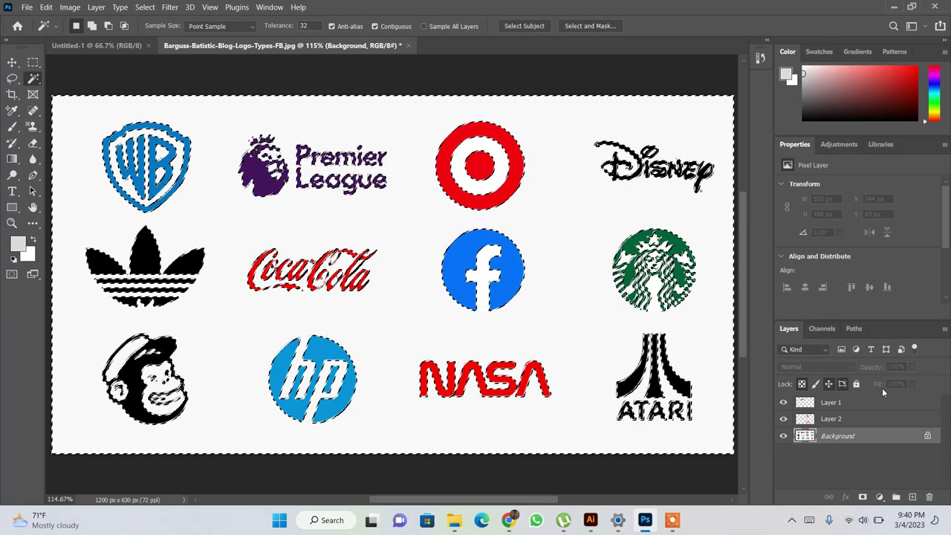
Deselect, duplicate the Background layer, and hide the original Background
key(ctrl+d)
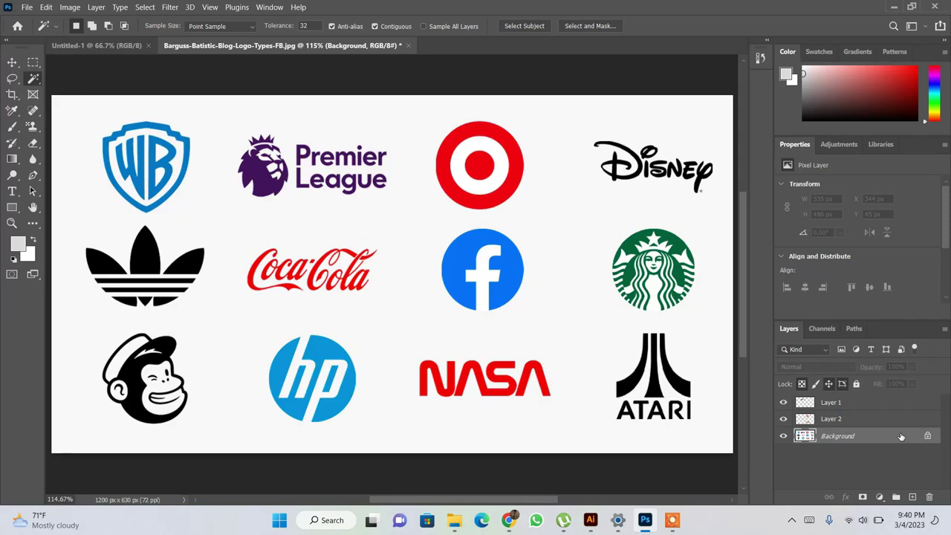
key(ctrl+j)
click(784, 455)
Delete all similar white from Background copy, leaving the logos on transparency, and add Layer 3
click(600, 349)
right_click(600, 349)
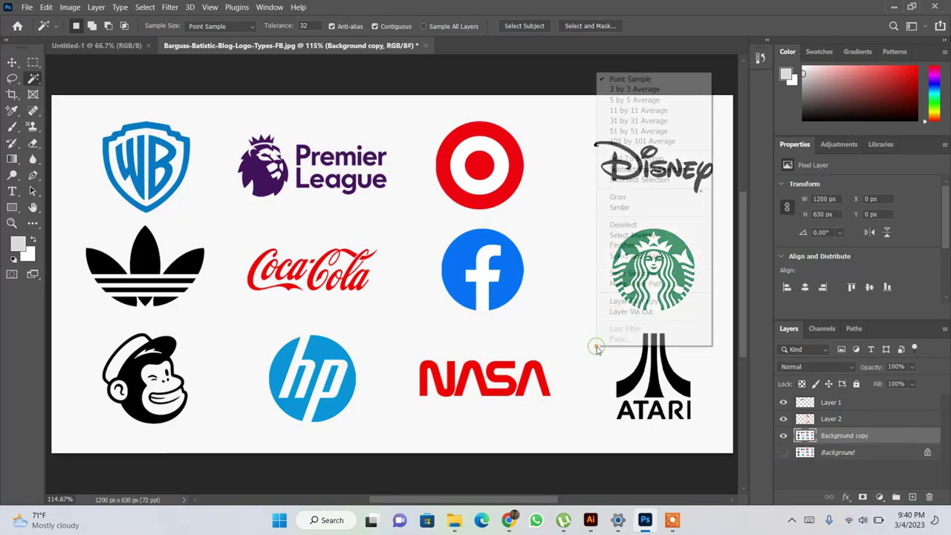
click(620, 207)
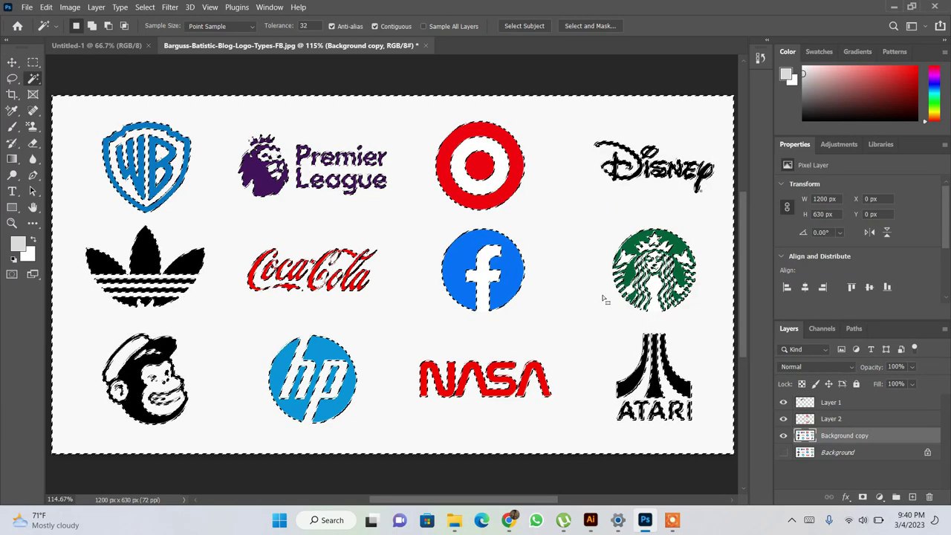
key(Delete)
key(ctrl+d)
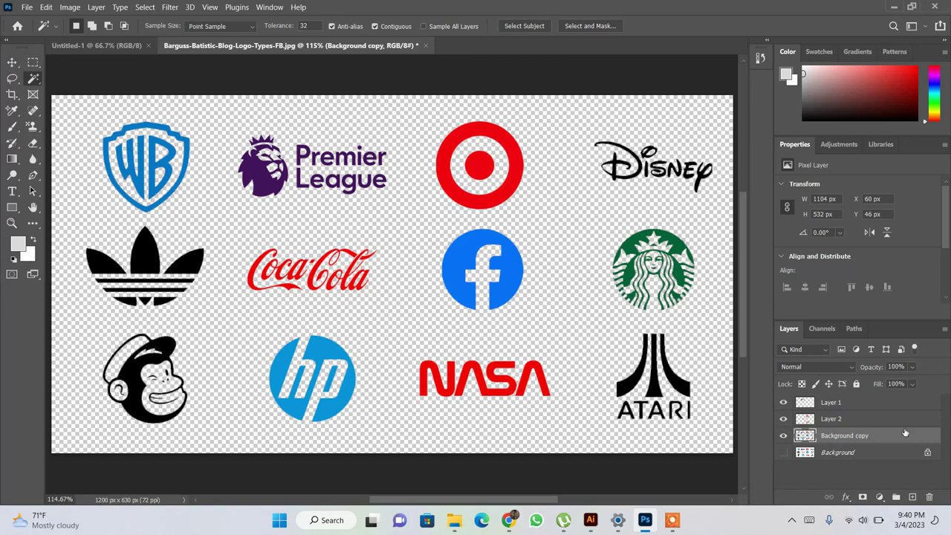
click(913, 497)
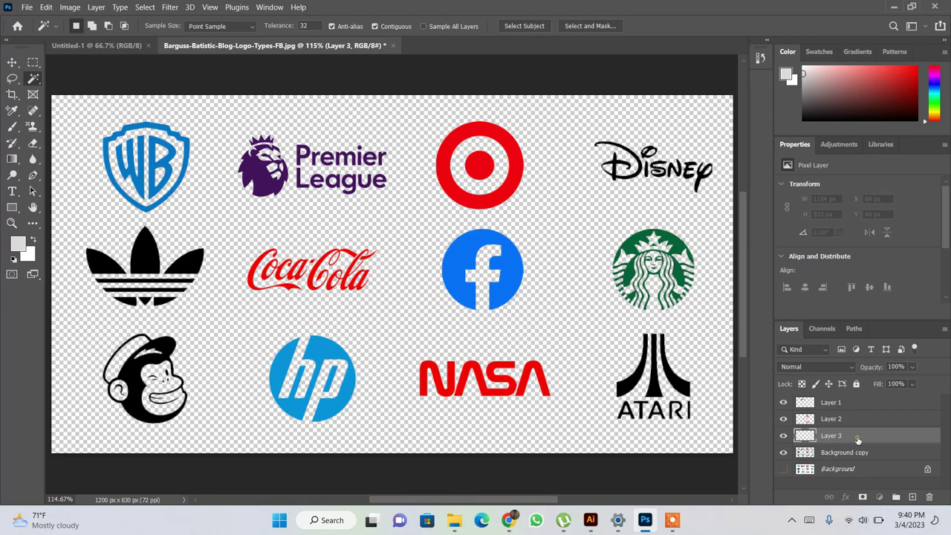
Move Layer 3 below Background copy and fill it with a blue foreground colour
drag(858, 439, 862, 461)
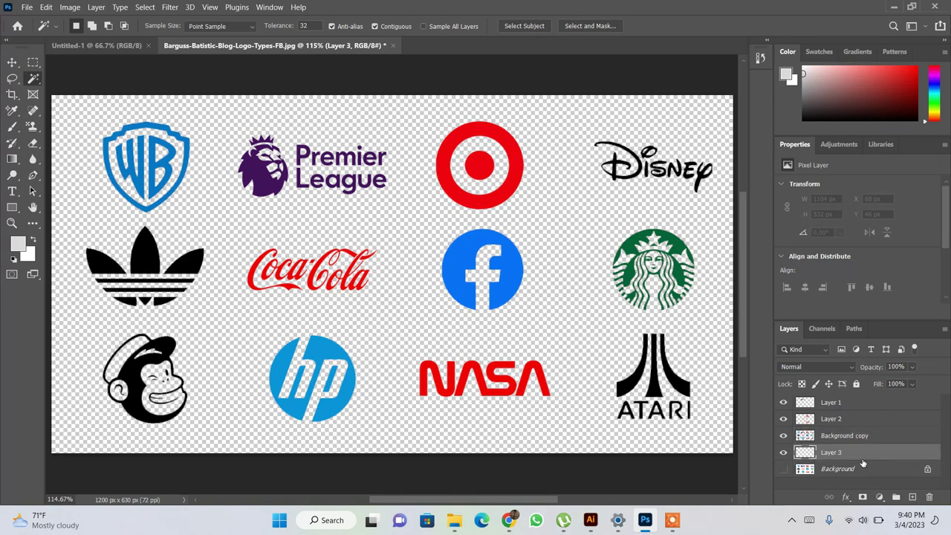
click(18, 246)
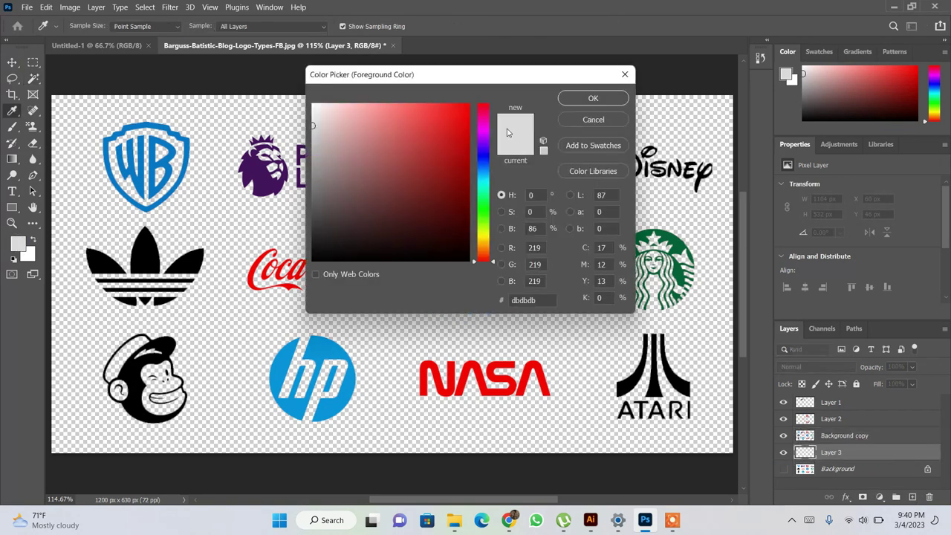
drag(466, 120, 493, 130)
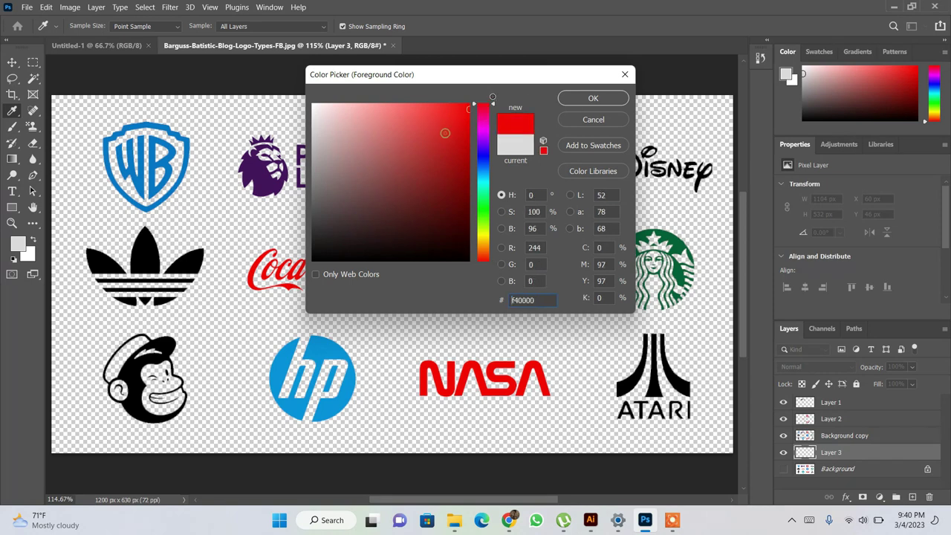
click(486, 157)
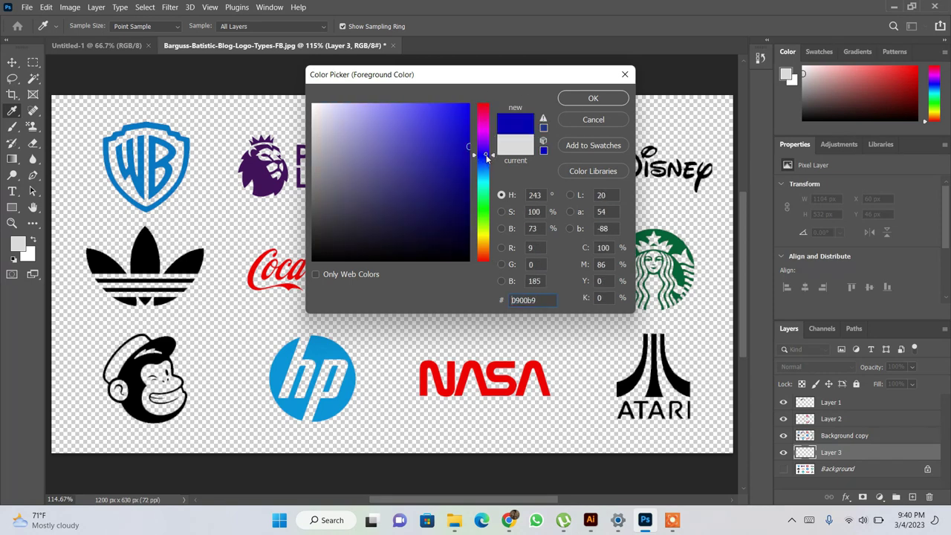
click(593, 98)
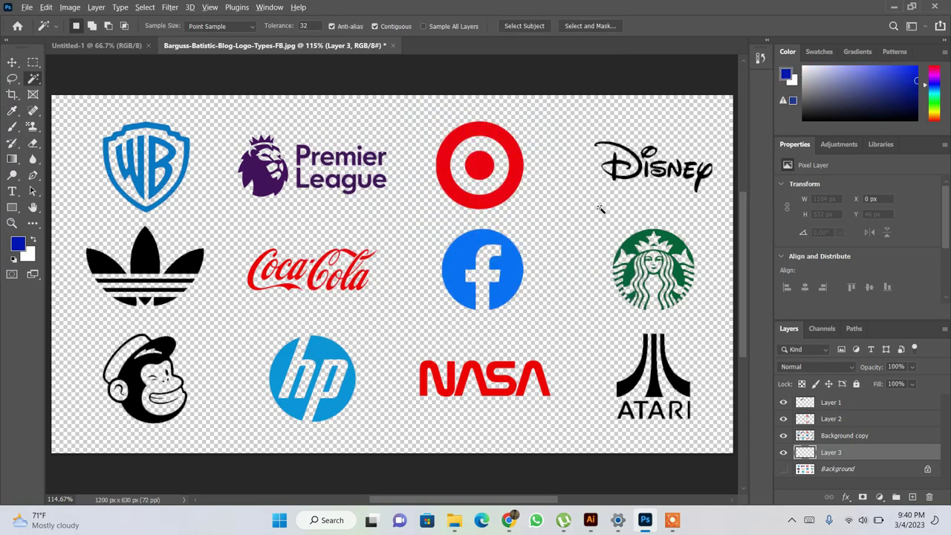
key(alt+BackSpace)
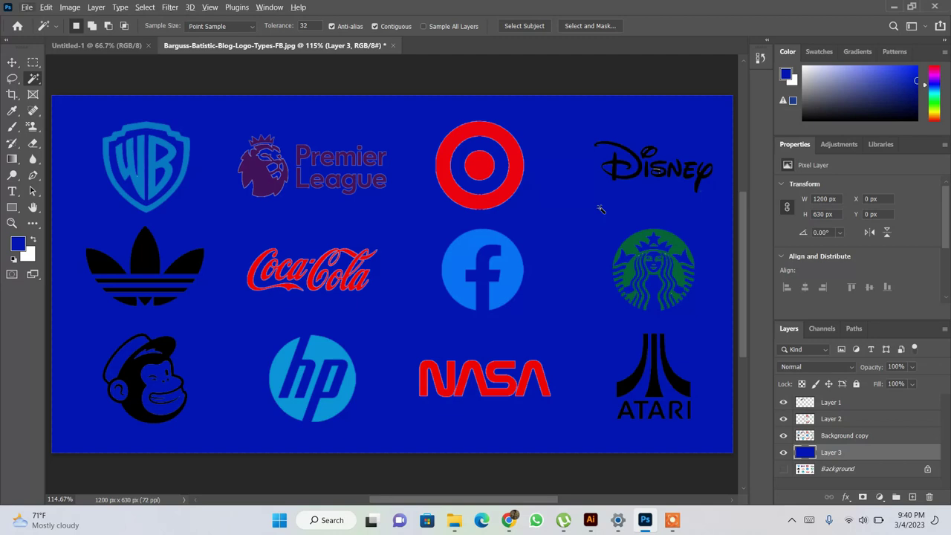
Refill Layer 3 with white and swap the foreground and background colours
key(ctrl+BackSpace)
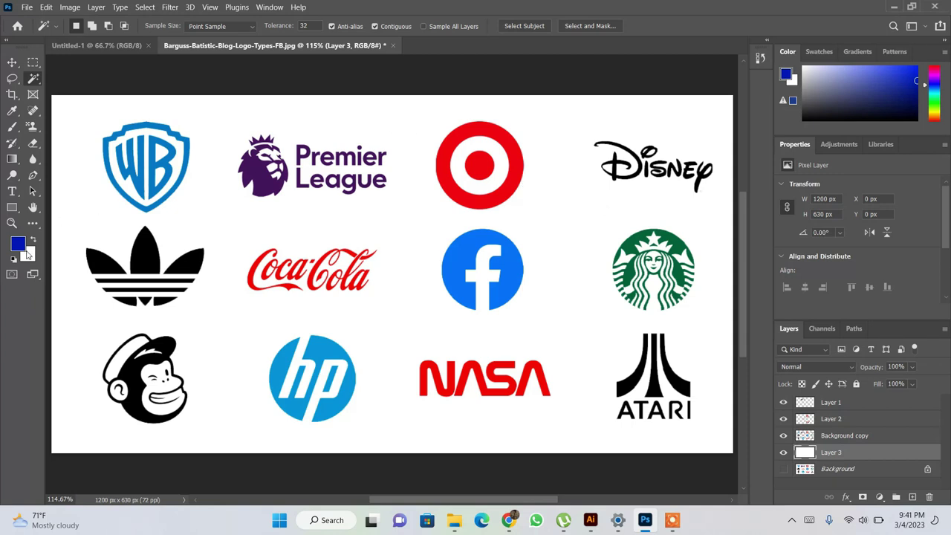
click(33, 240)
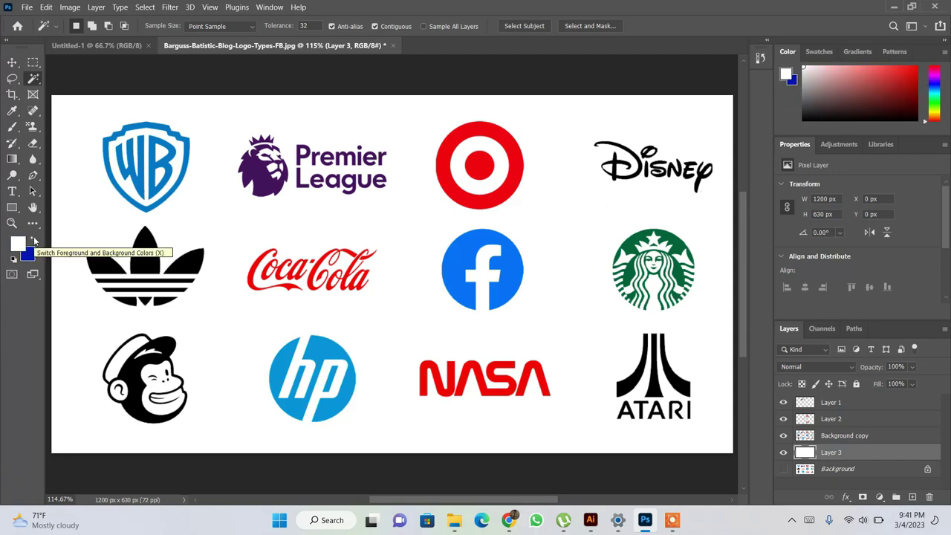
click(33, 239)
click(33, 239)
click(33, 239)
click(32, 239)
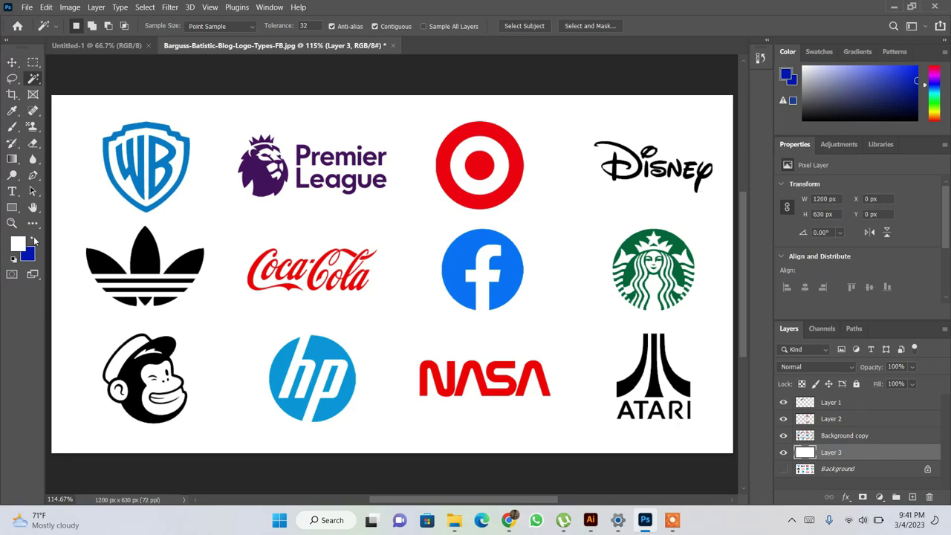
Make the Background layer visible, select all layers, and merge them with Ctrl+E
click(12, 95)
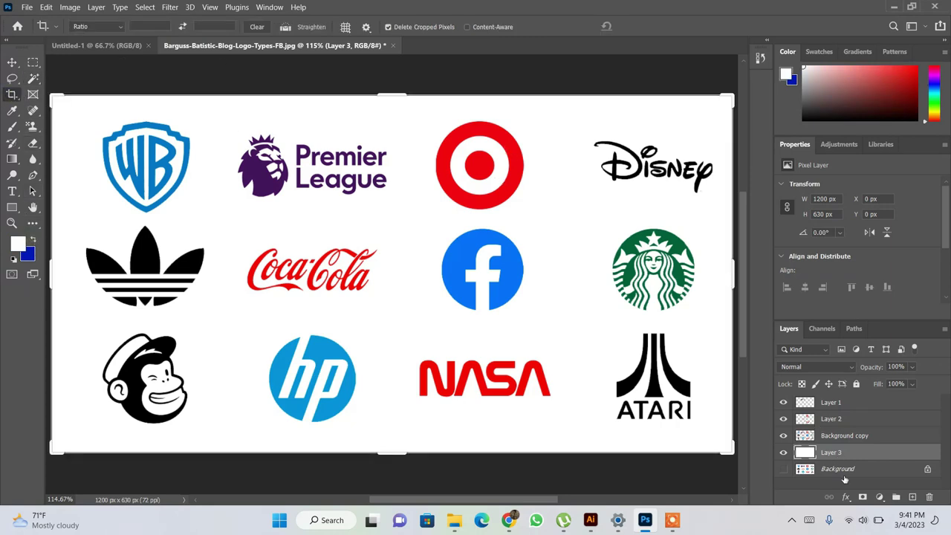
click(806, 468)
click(784, 468)
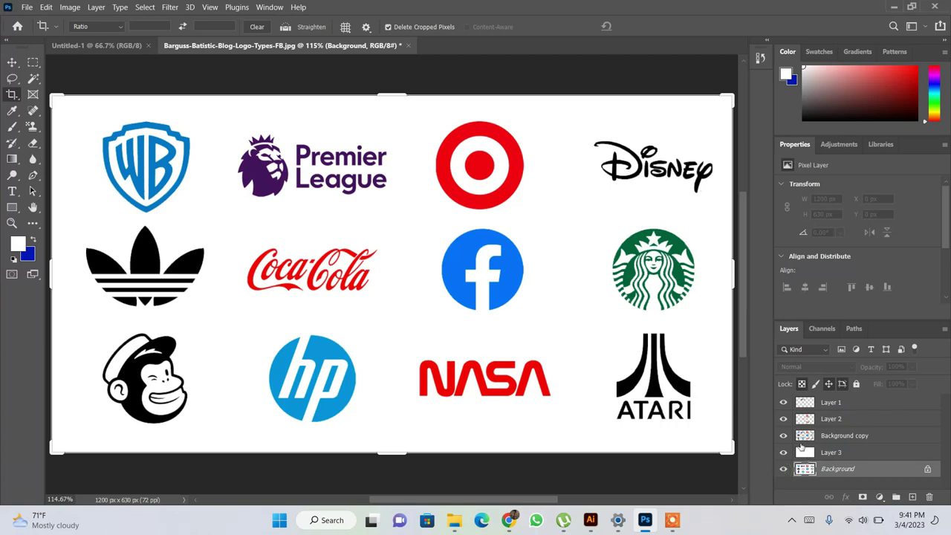
shift+click(843, 459)
shift+click(852, 402)
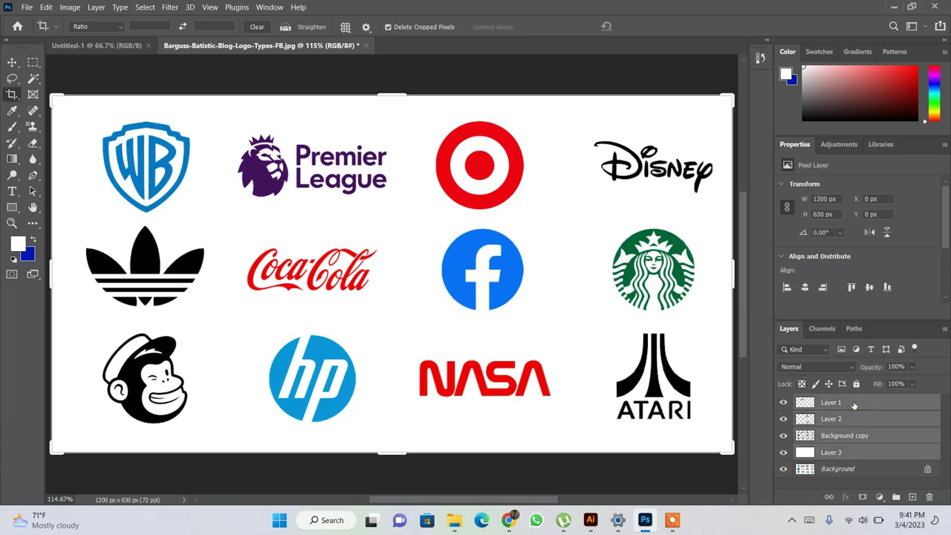
key(ctrl+e)
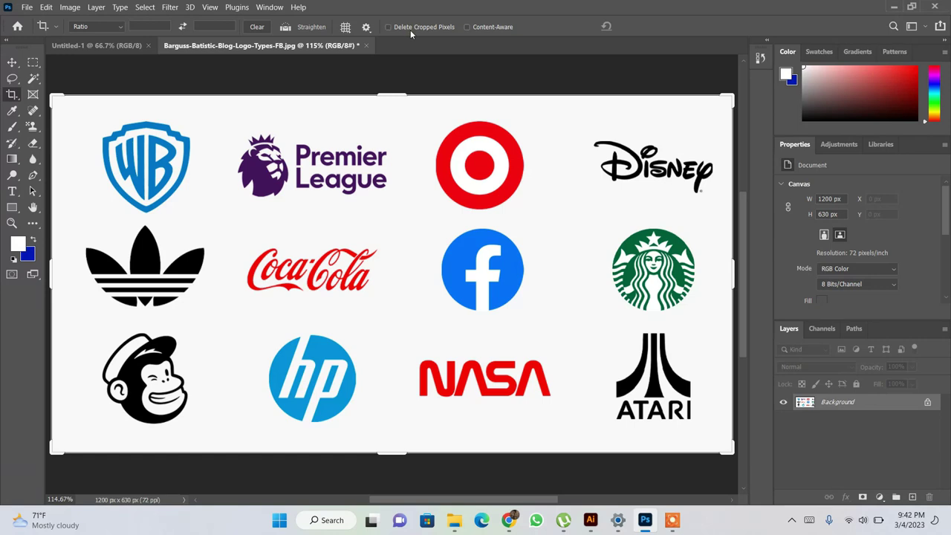
Crop the logo sheet to the middle row, then try a two-row crop and undo it
drag(392, 95, 393, 159)
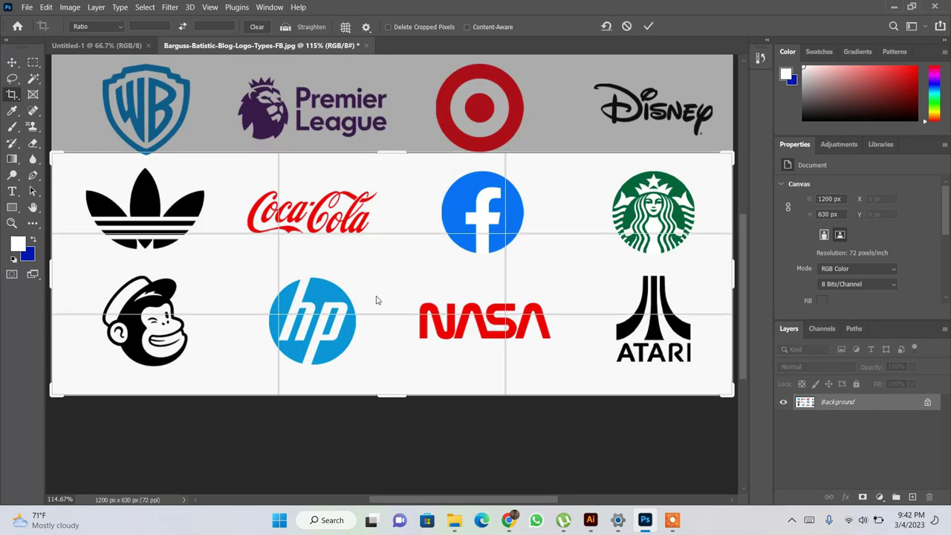
drag(395, 391, 395, 325)
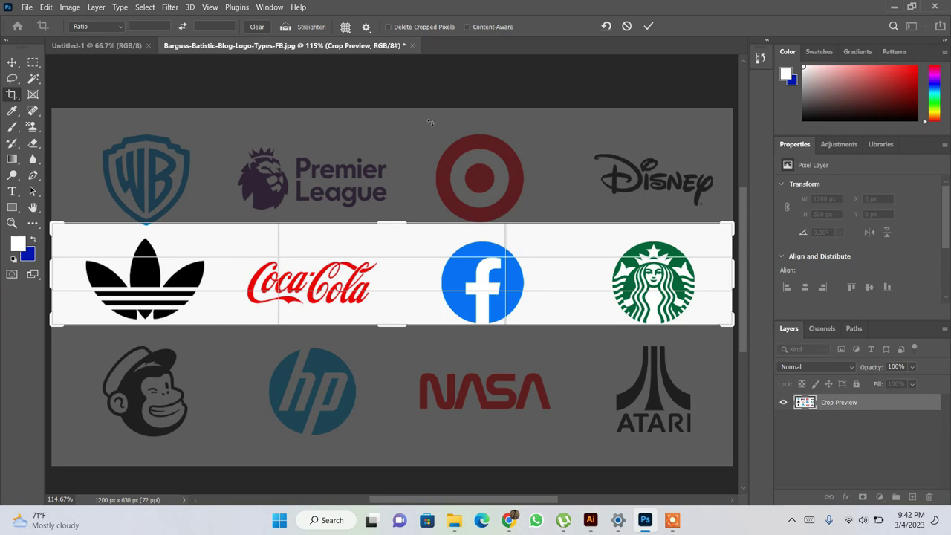
click(648, 26)
click(411, 251)
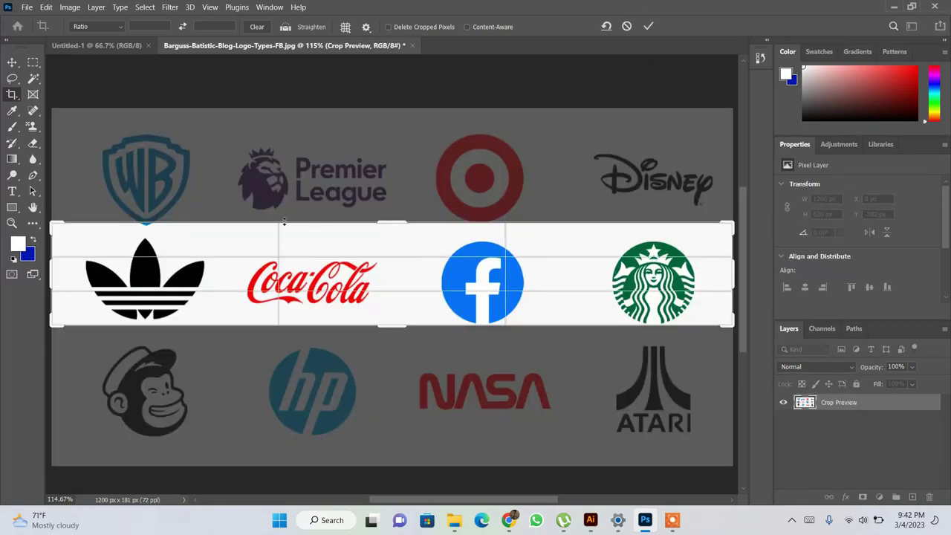
drag(405, 219, 410, 160)
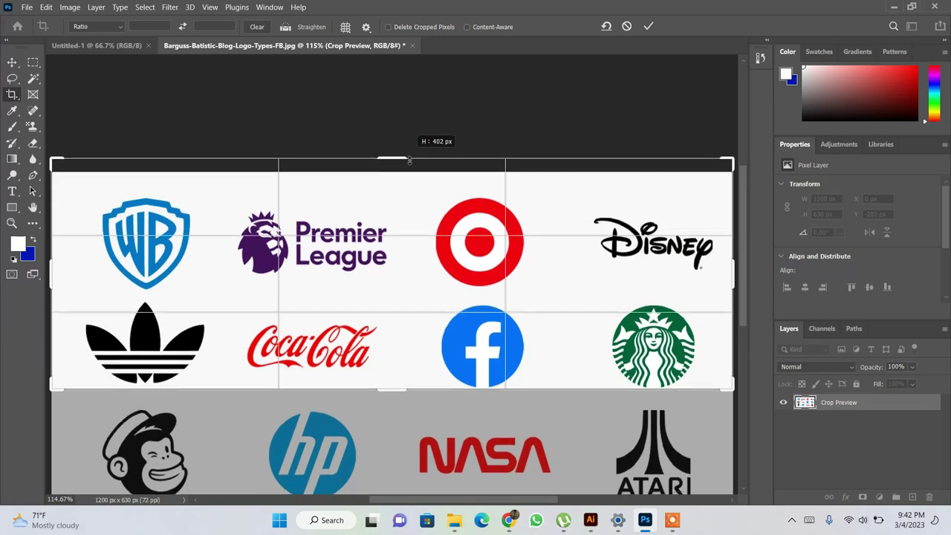
click(648, 26)
key(ctrl+z)
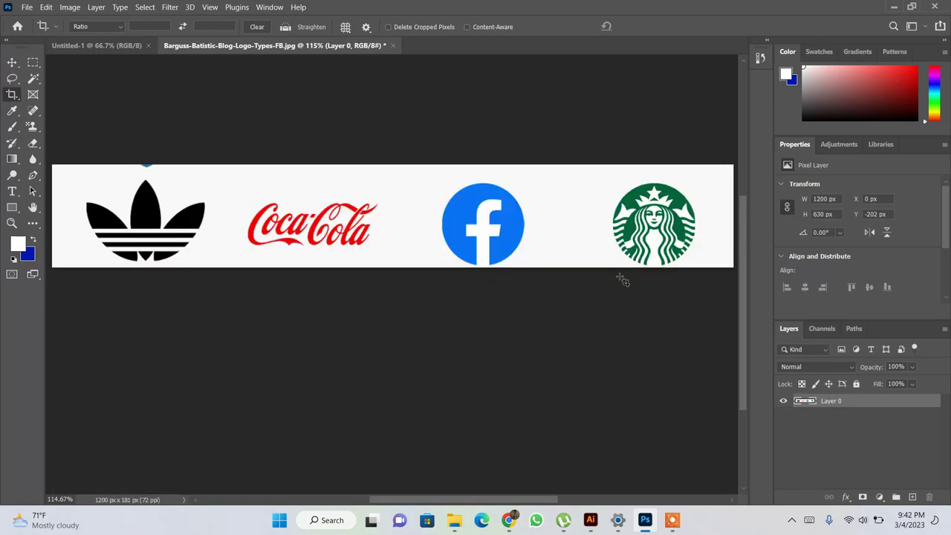
Crop to one strip with Delete Cropped Pixels on, enlarge it, then revert to the full 1200 × 630 image
click(508, 209)
click(405, 26)
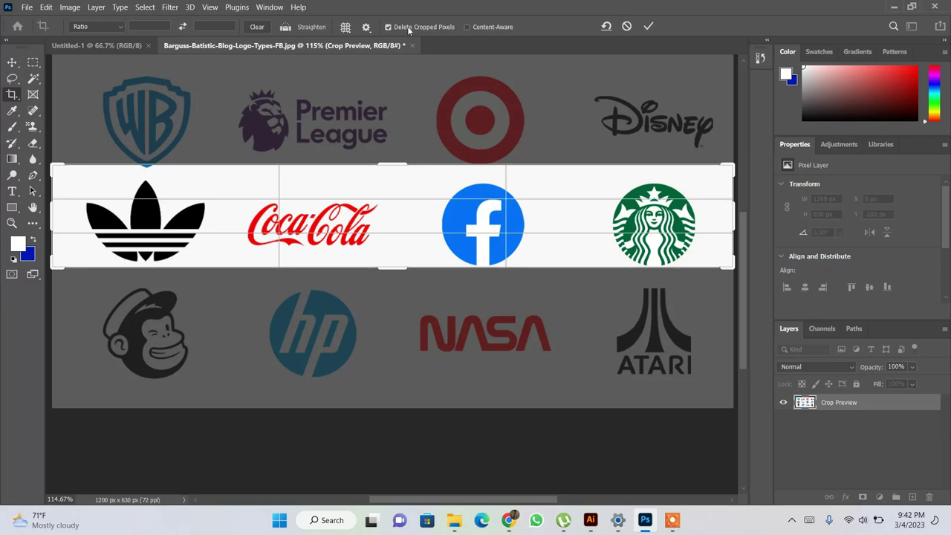
click(648, 26)
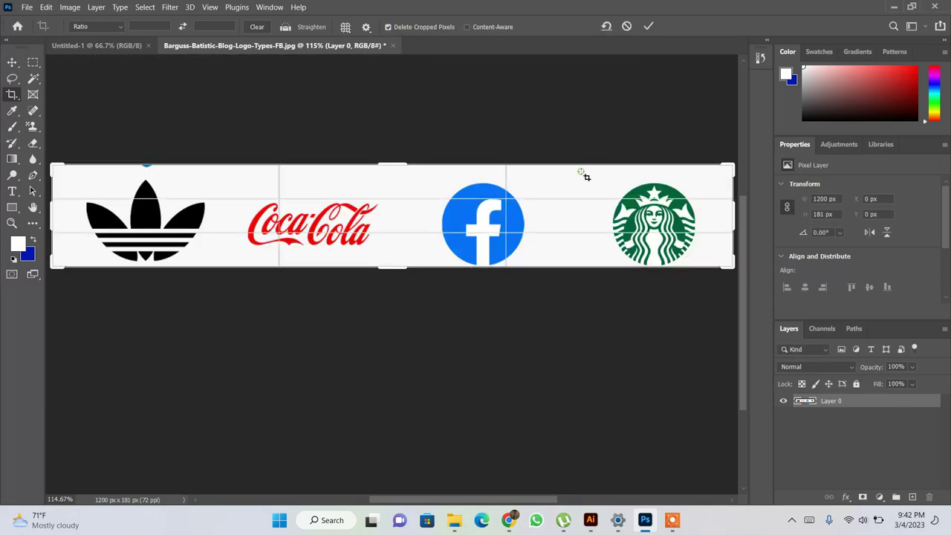
drag(392, 158, 399, 97)
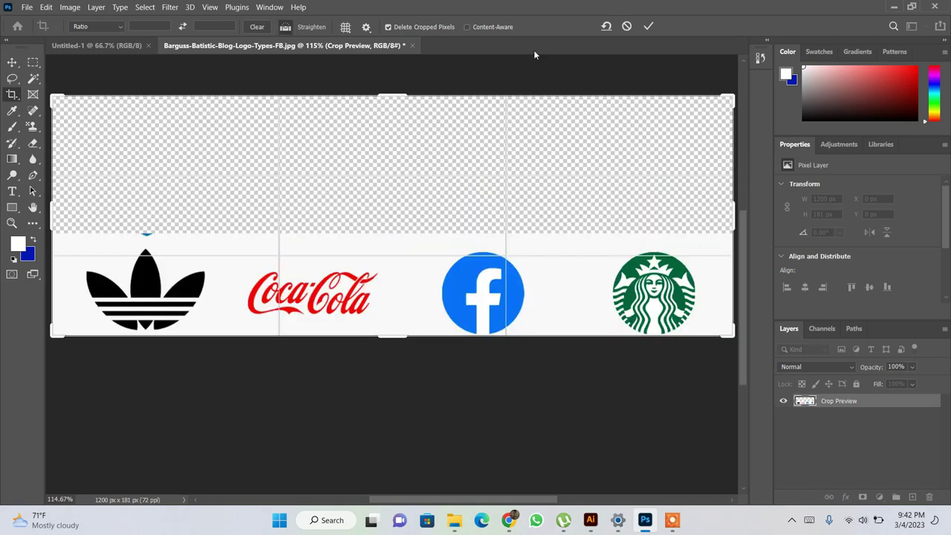
click(646, 26)
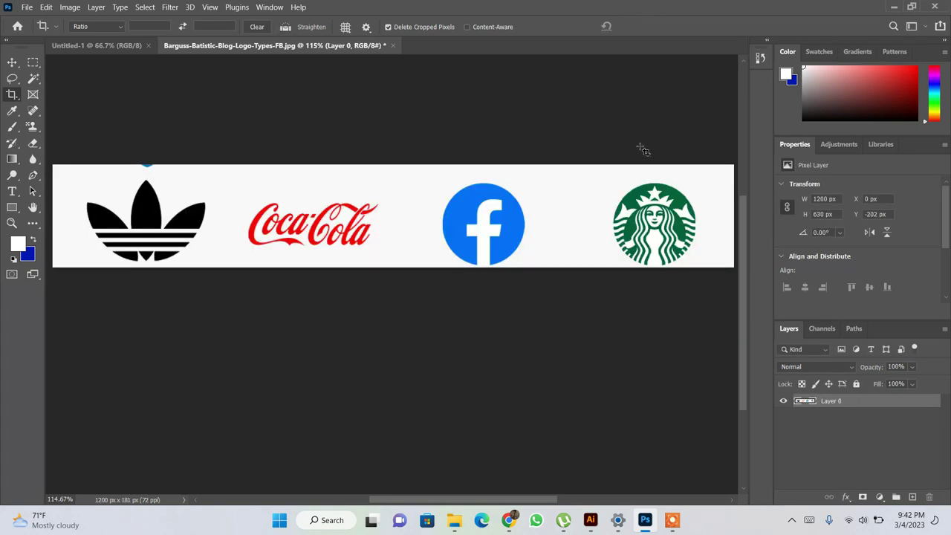
key(ctrl+z)
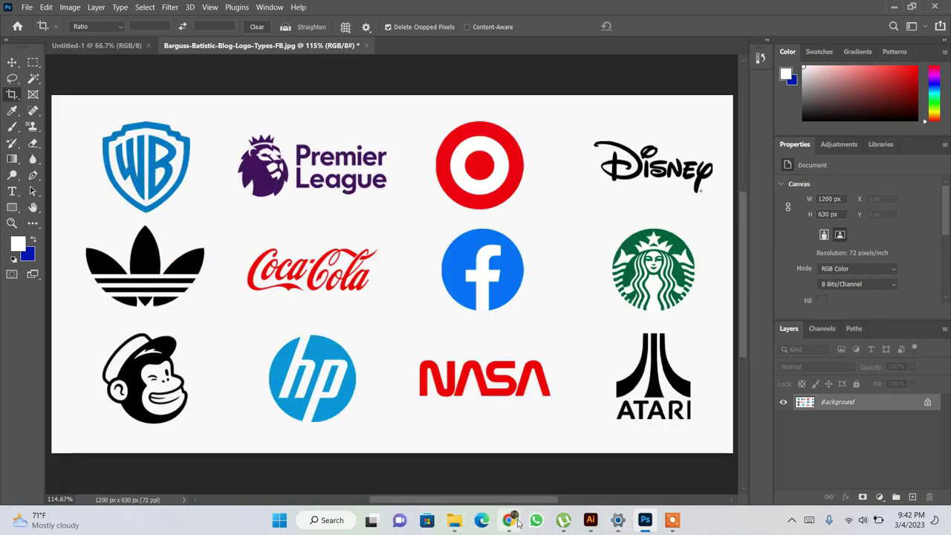
Open unsplash.com in a new browser tab and search for 'mountain background'
click(519, 523)
click(460, 11)
text(un)
key(Return)
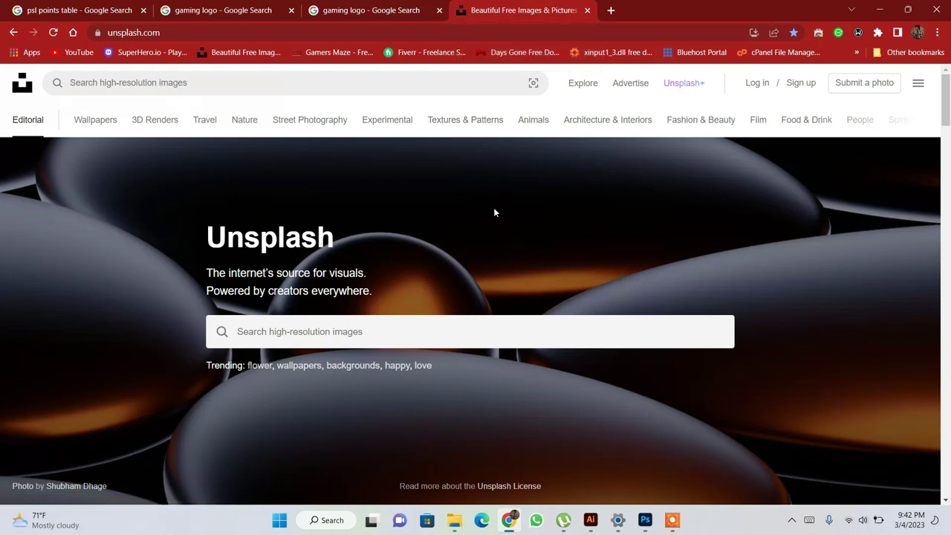
click(554, 329)
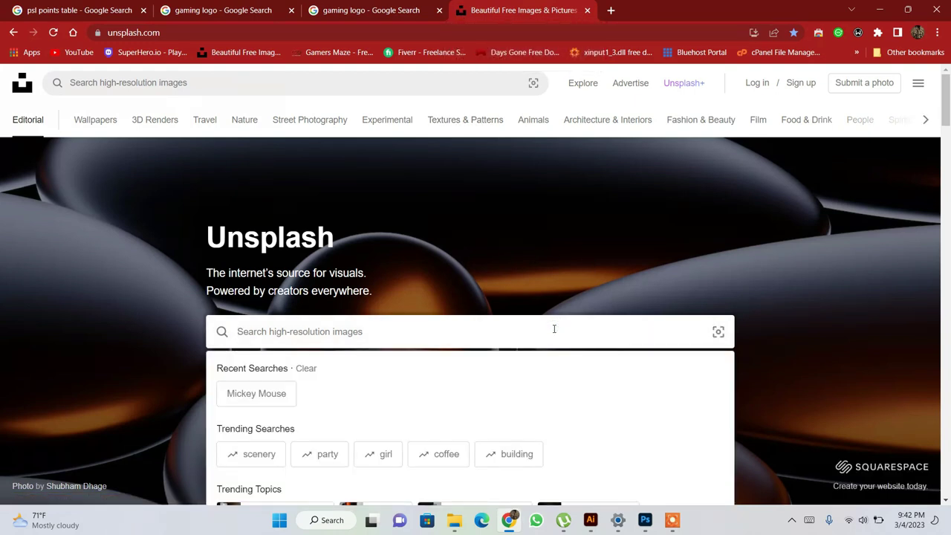
text(mountain)
key(Down)
key(Down)
key(Down)
key(Return)
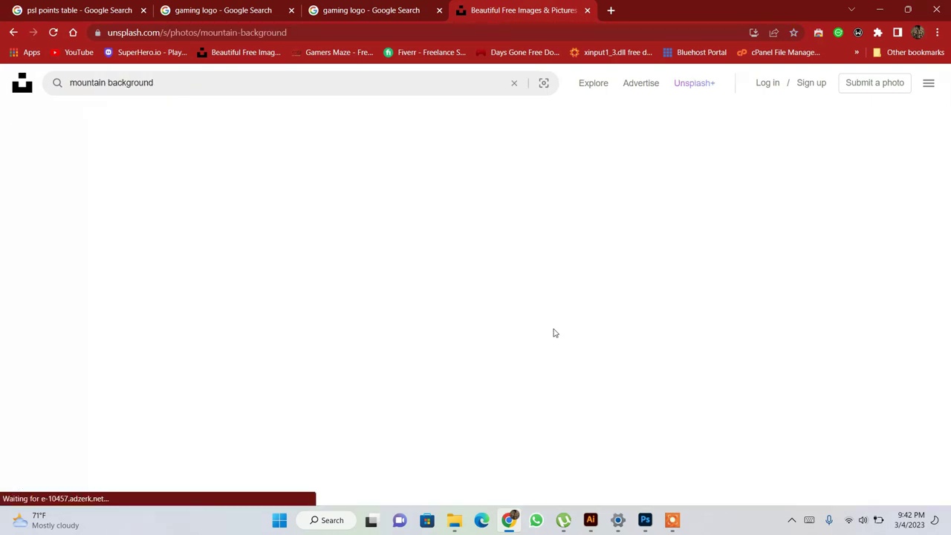
drag(946, 100, 946, 152)
Download the misty mountain photo for free and return to Photoshop
click(474, 250)
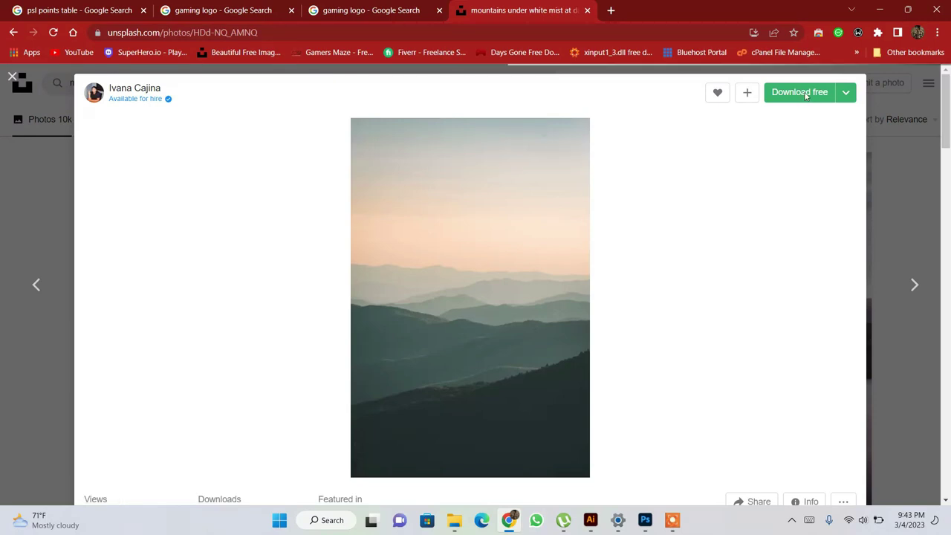
click(813, 98)
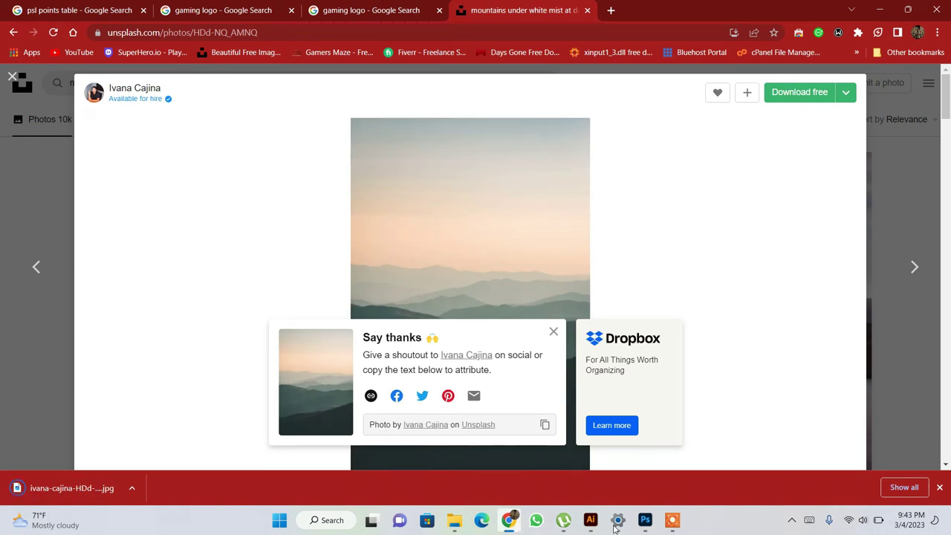
click(645, 520)
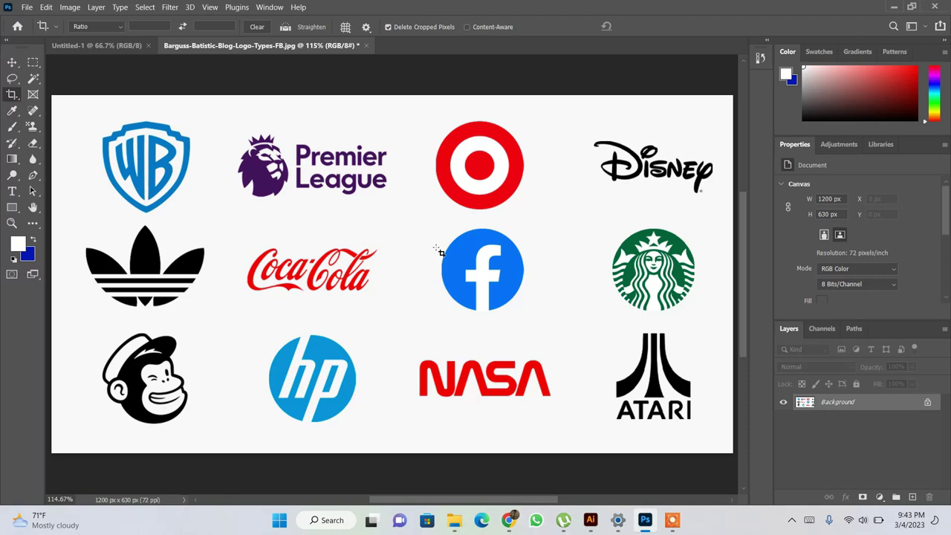
Try opening the mountain JPG from Downloads via File > Open As, which fails with an error
key(ctrl)
key(ctrl+o)
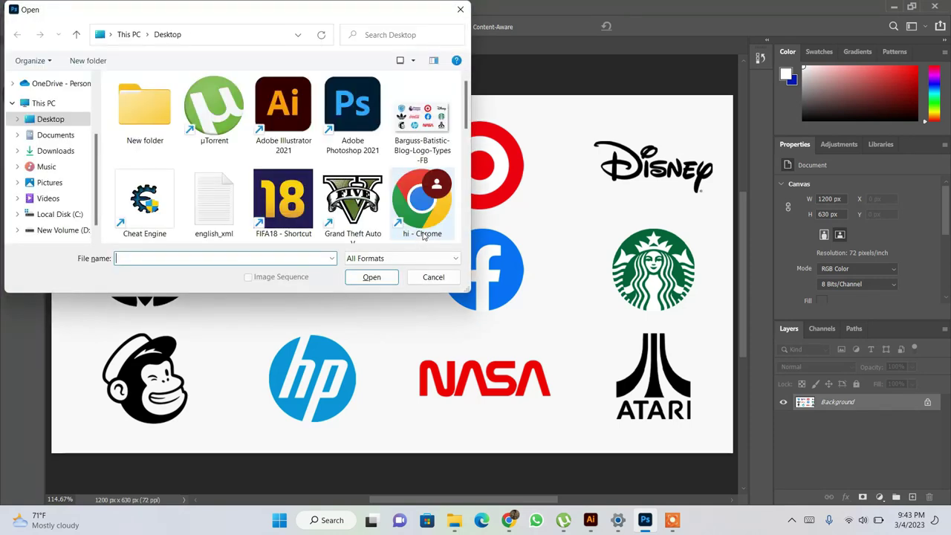
click(433, 277)
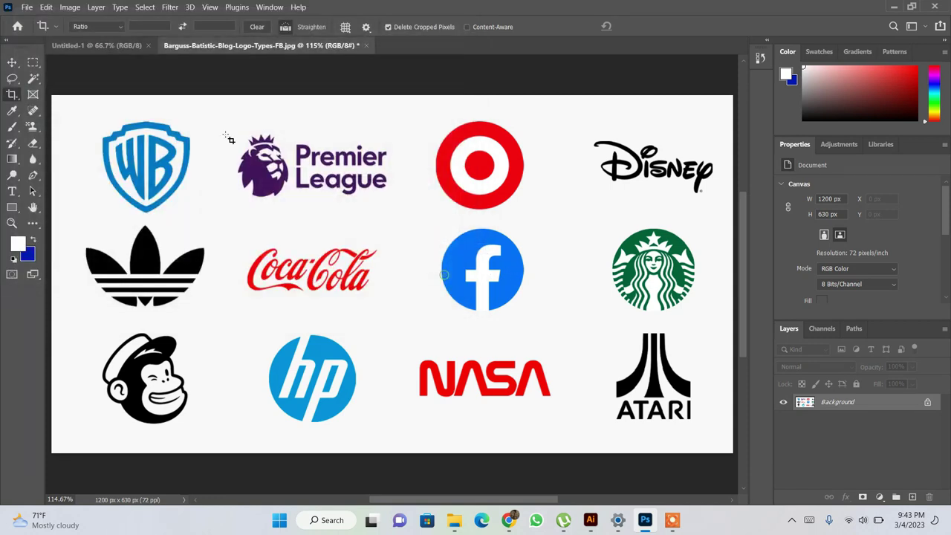
click(27, 7)
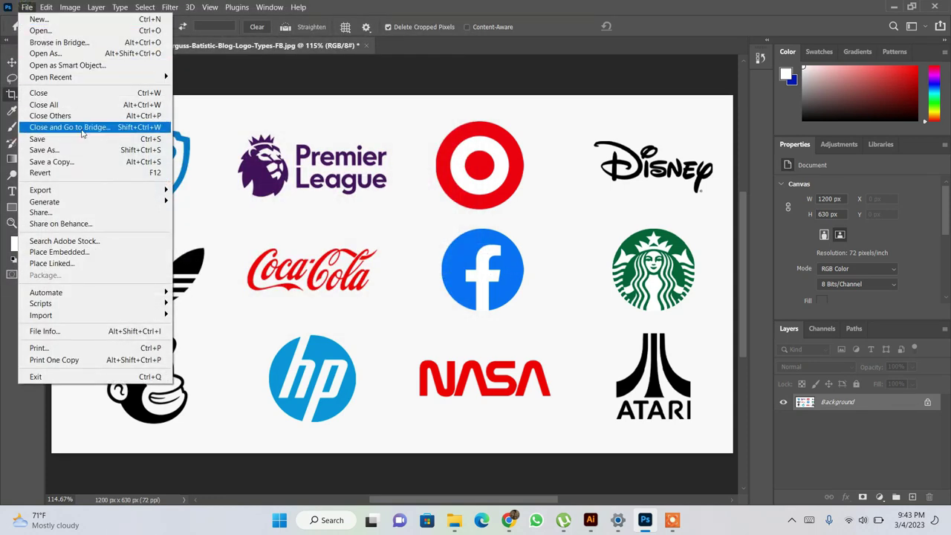
click(62, 55)
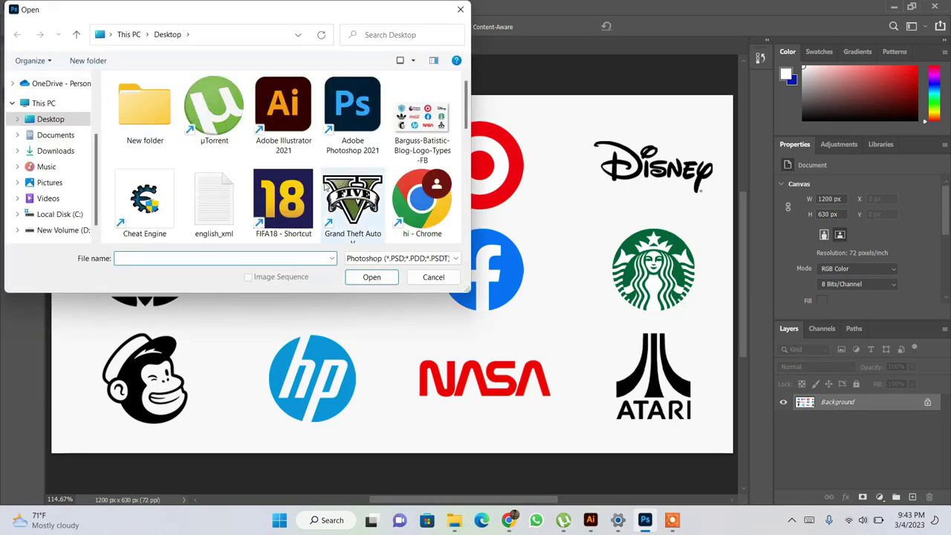
scroll(361, 170, down, 1)
scroll(474, 175, down, 1)
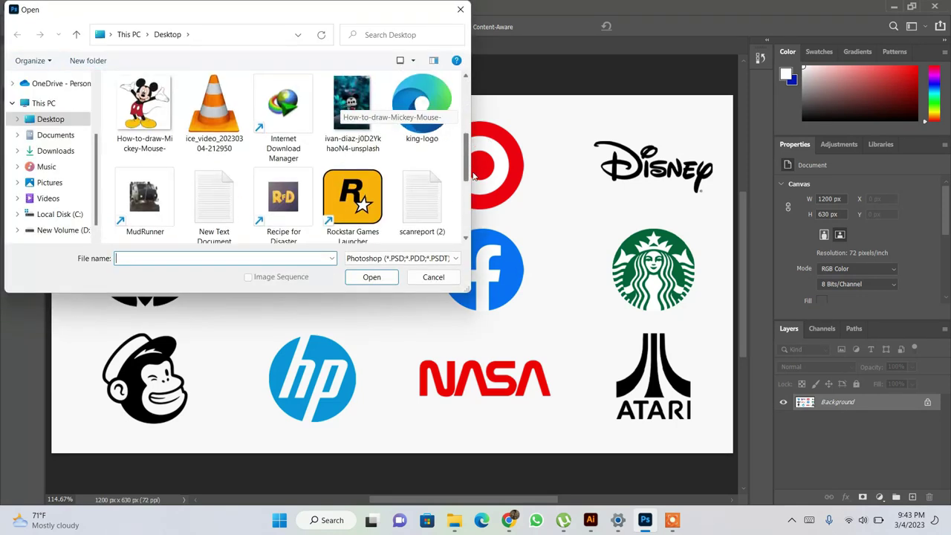
scroll(473, 176, down, 2)
click(56, 151)
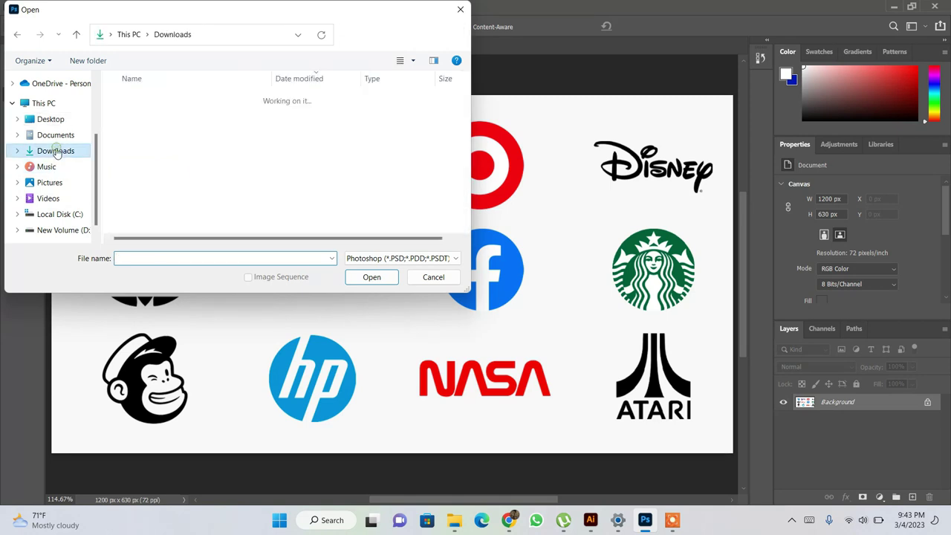
double_click(189, 113)
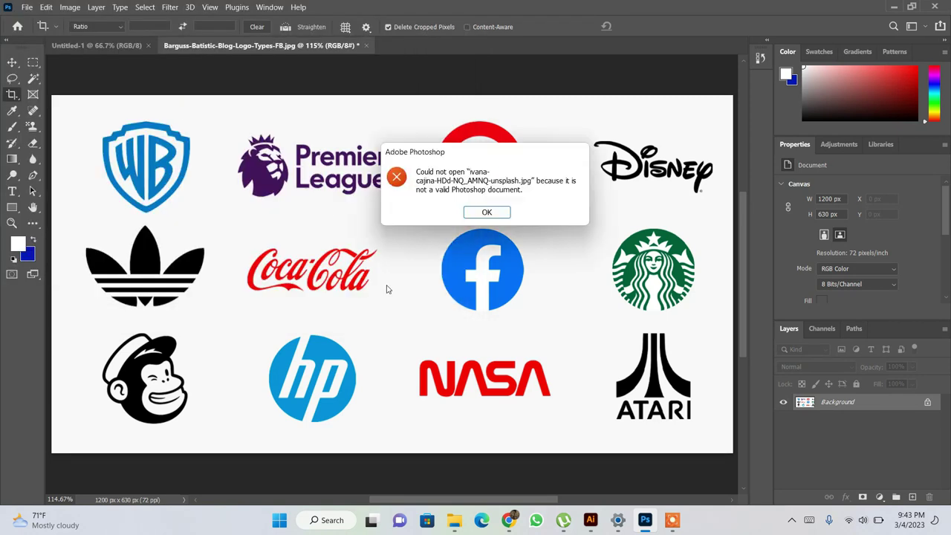
click(486, 213)
Open the mountain JPG from Downloads with Ctrl+O as a 3456 × 5184 px document
click(645, 522)
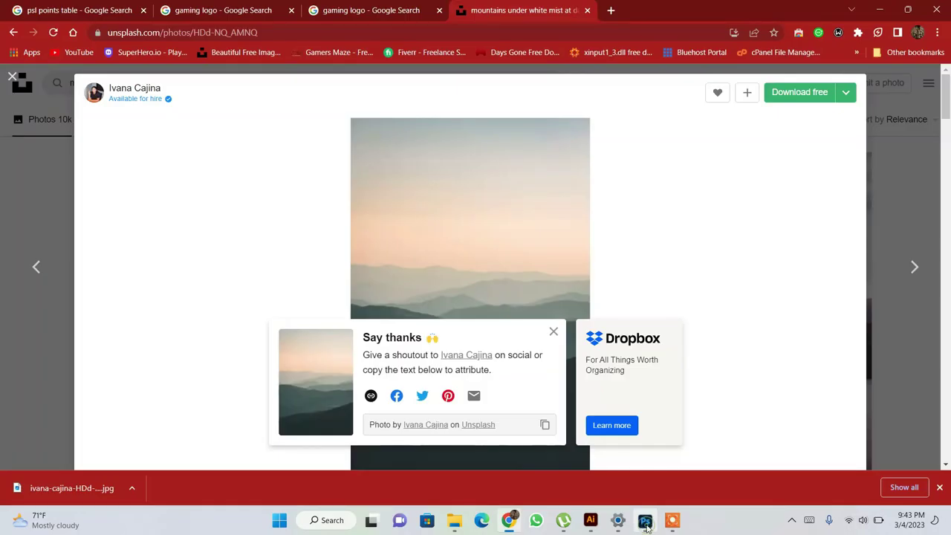
mouse_move(86, 486)
mouse_down()
mouse_move(622, 502)
mouse_move(647, 528)
mouse_up()
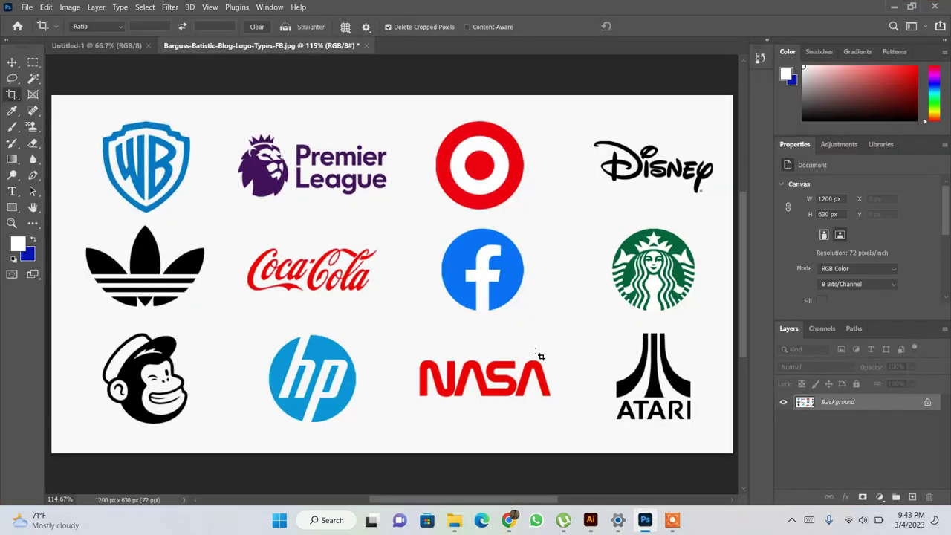
drag(648, 527, 539, 356)
key(ctrl+o)
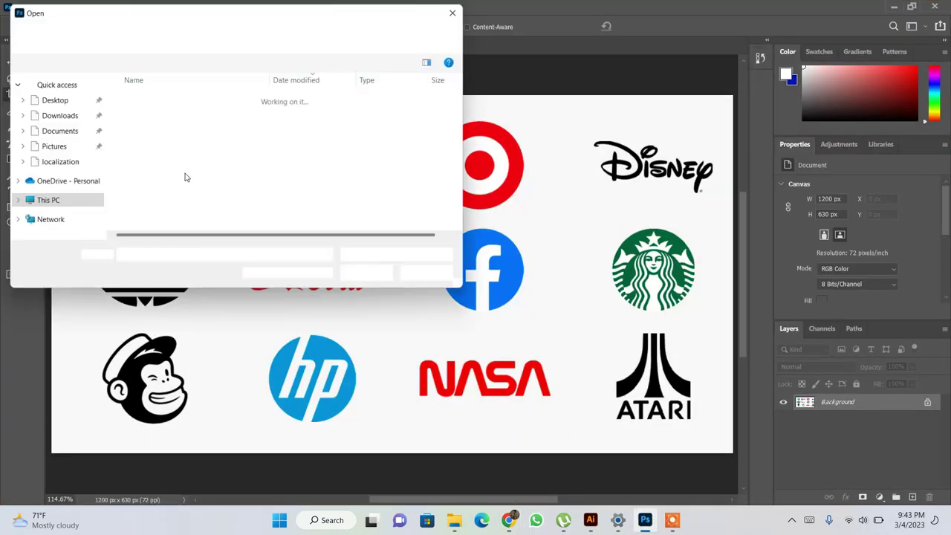
double_click(208, 115)
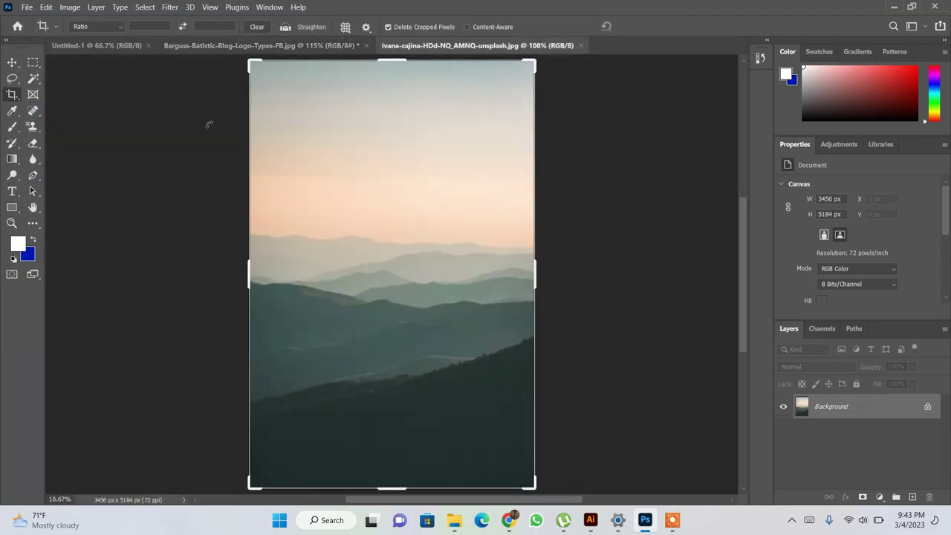
Turn off Delete Cropped Pixels, enable Content-Aware, and widen the canvas right to 6000 × 5184 px
click(405, 27)
click(490, 28)
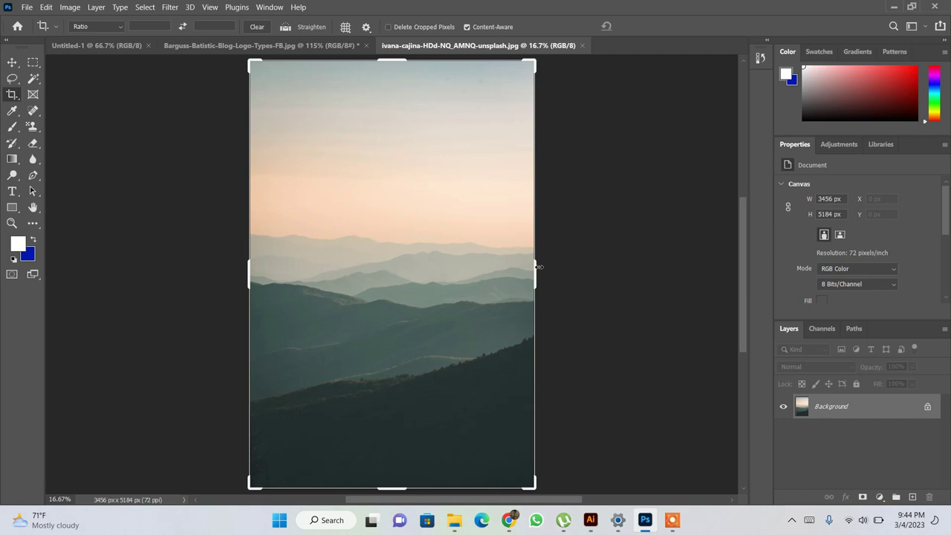
drag(538, 266, 643, 275)
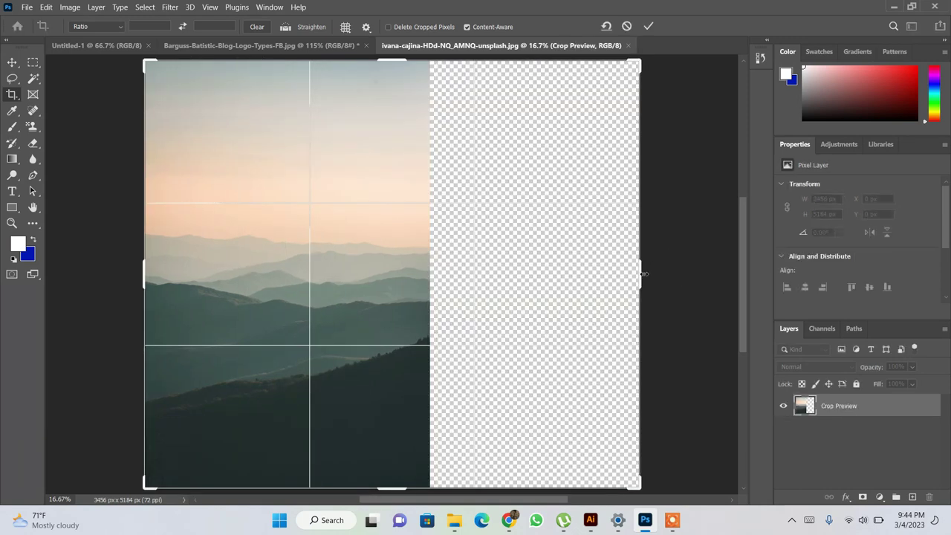
click(648, 27)
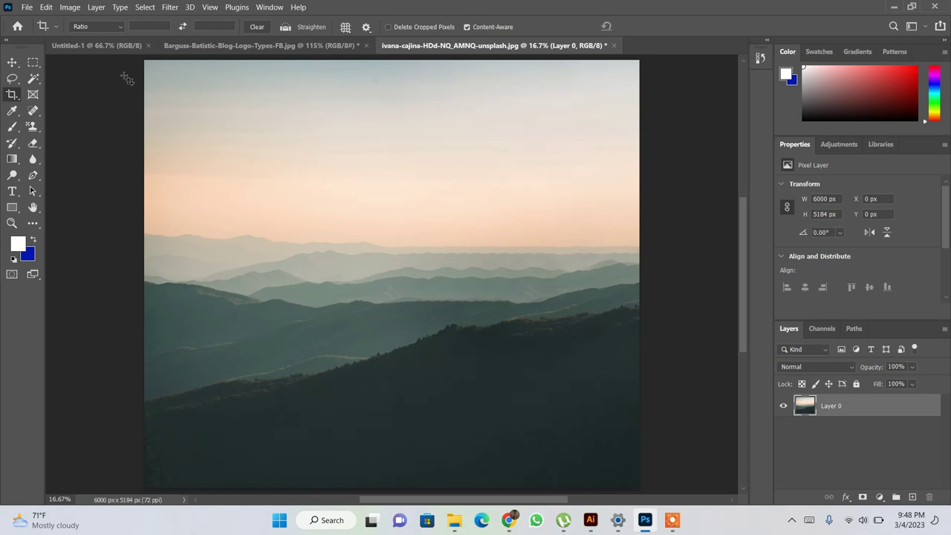
Draw a rectangular frame over the mountain photo, turning Layer 0 into Layer 0 Frame
click(33, 95)
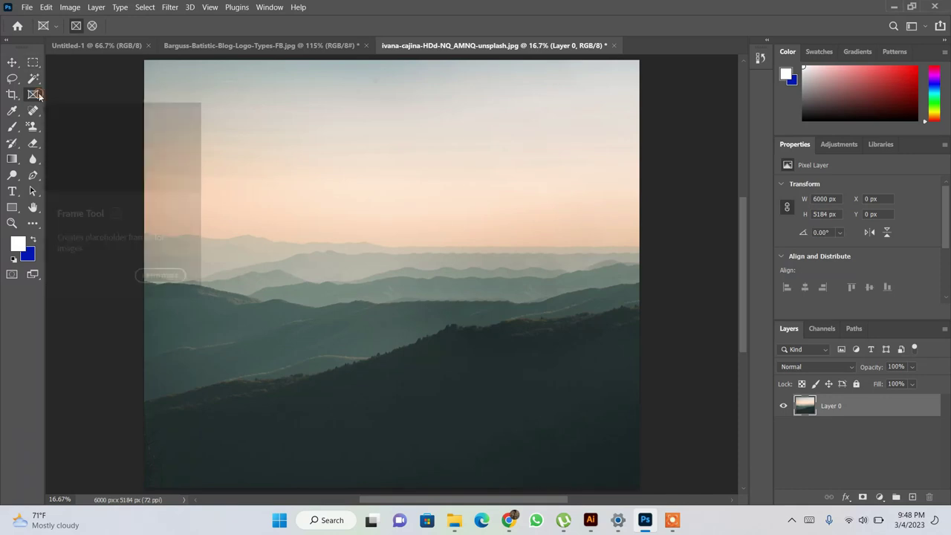
drag(238, 111, 583, 438)
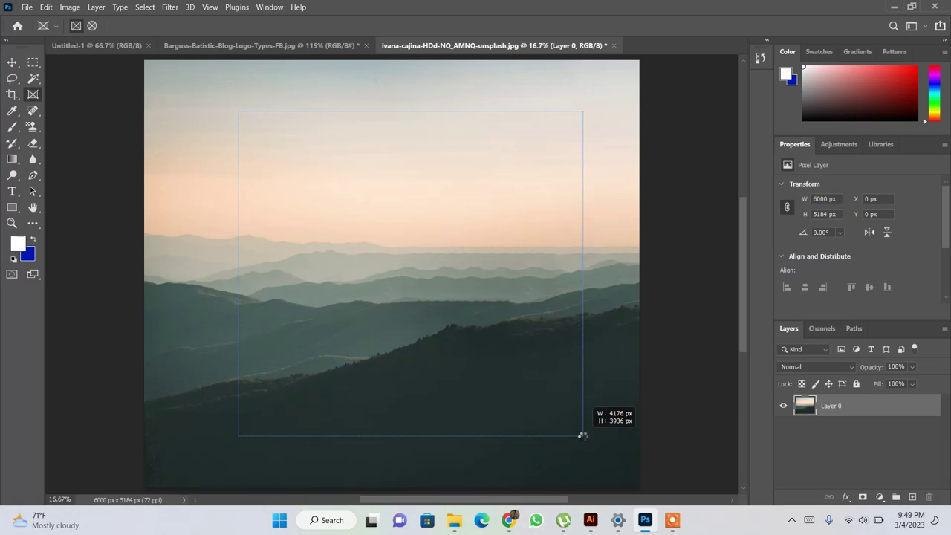
drag(584, 437, 583, 439)
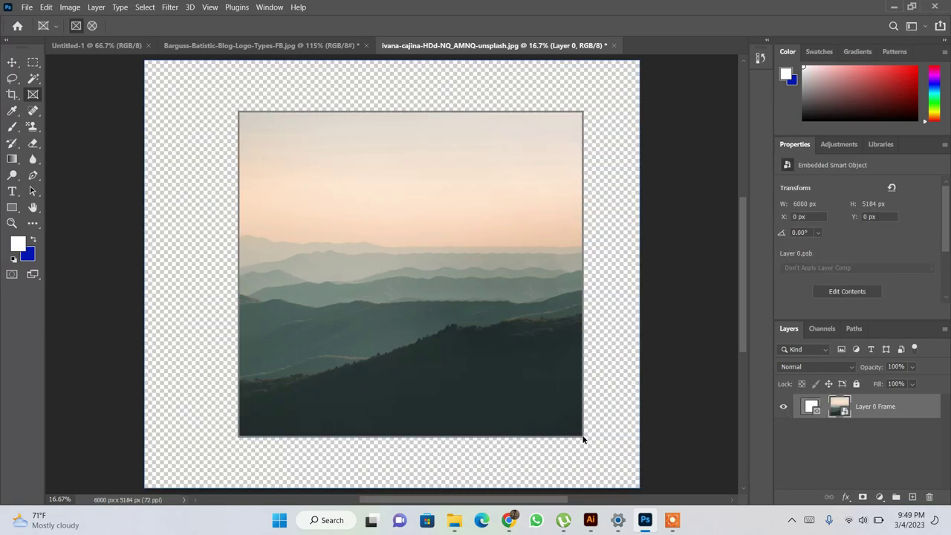
key(v)
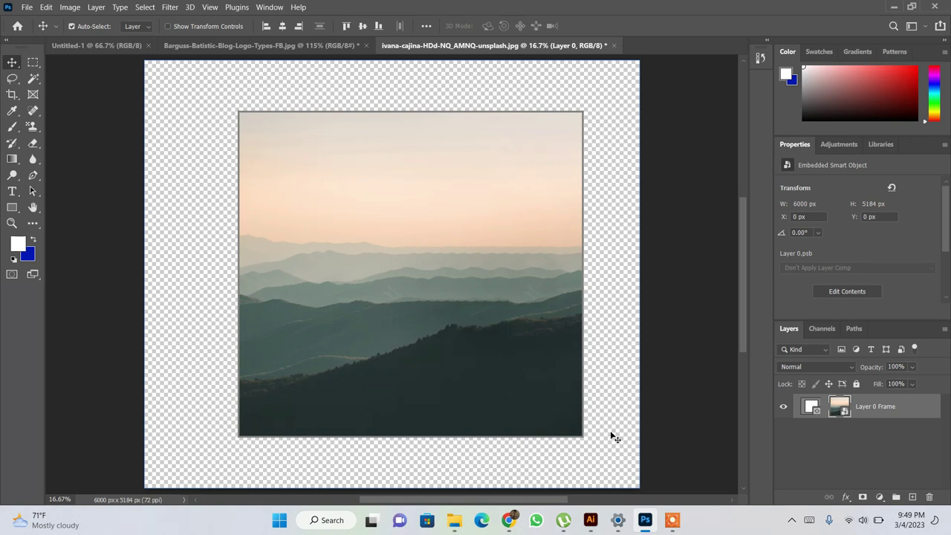
Search Google for 'post' in a new Chrome tab and show its image results
click(509, 520)
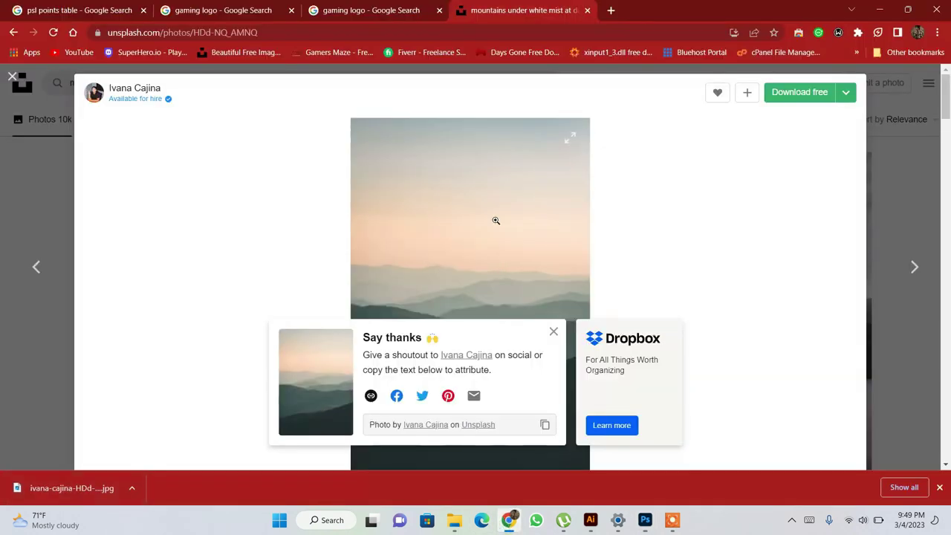
click(611, 10)
text(post)
key(Return)
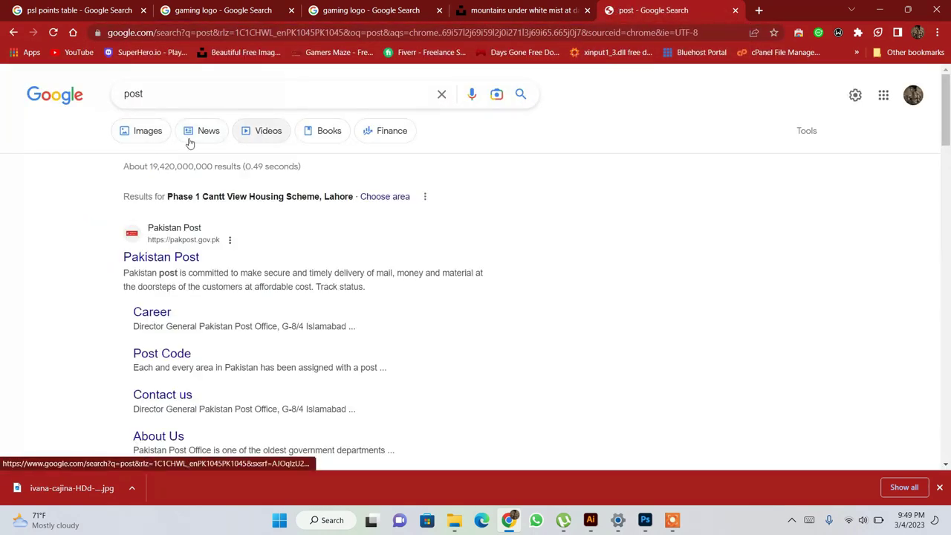
click(156, 131)
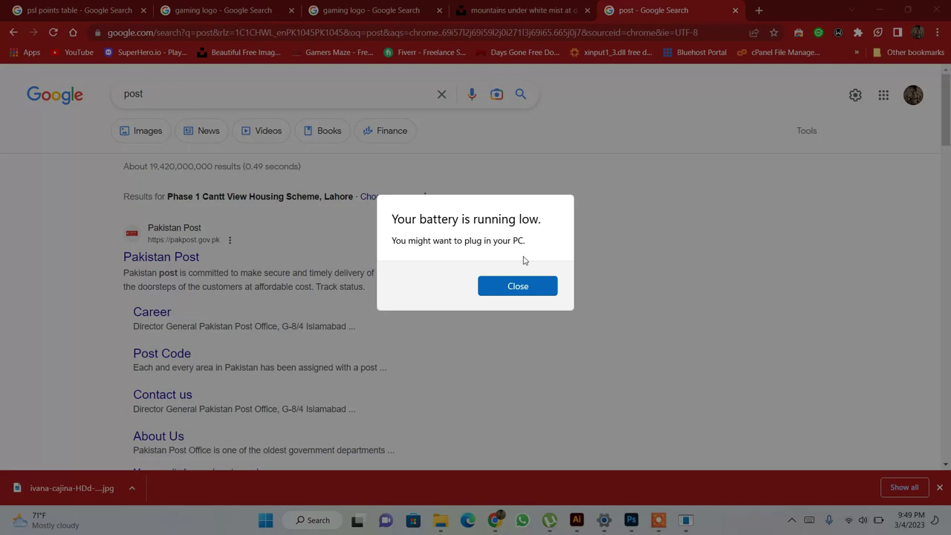
key(Return)
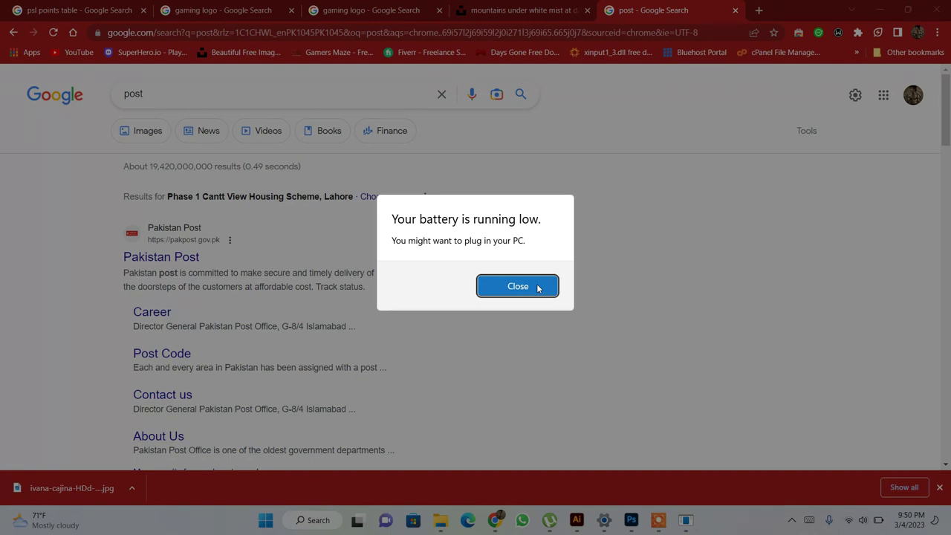
Dismiss the low-battery warning, refine the image search to 'poster' and scroll the results
click(538, 287)
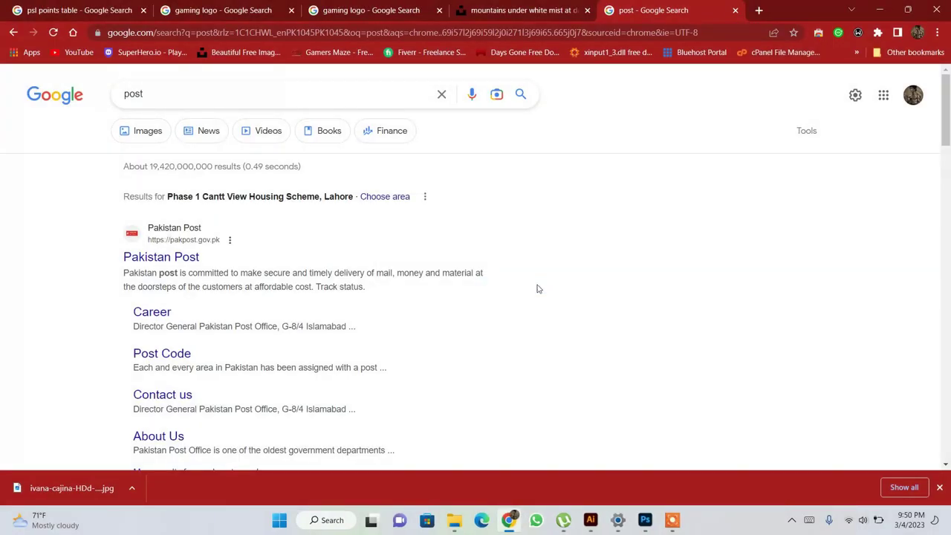
click(137, 128)
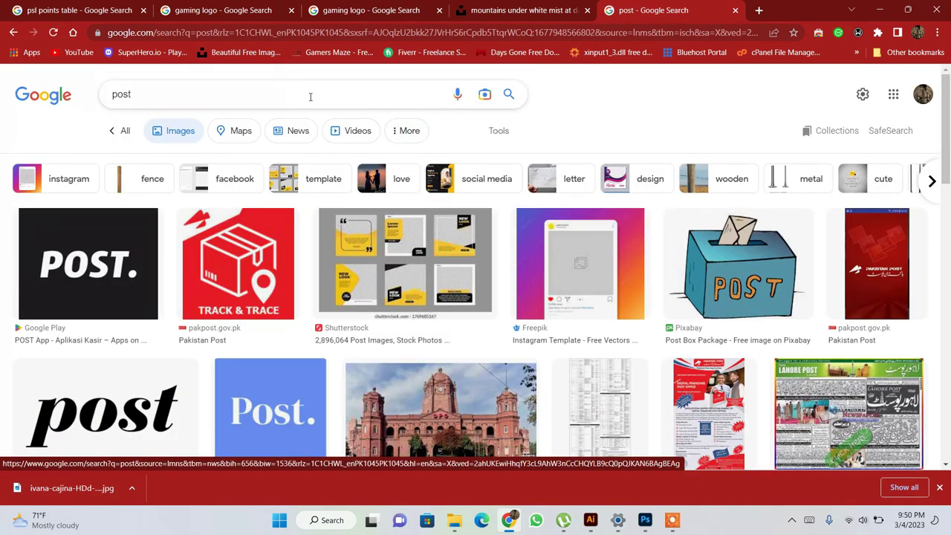
click(310, 95)
text(er)
key(Return)
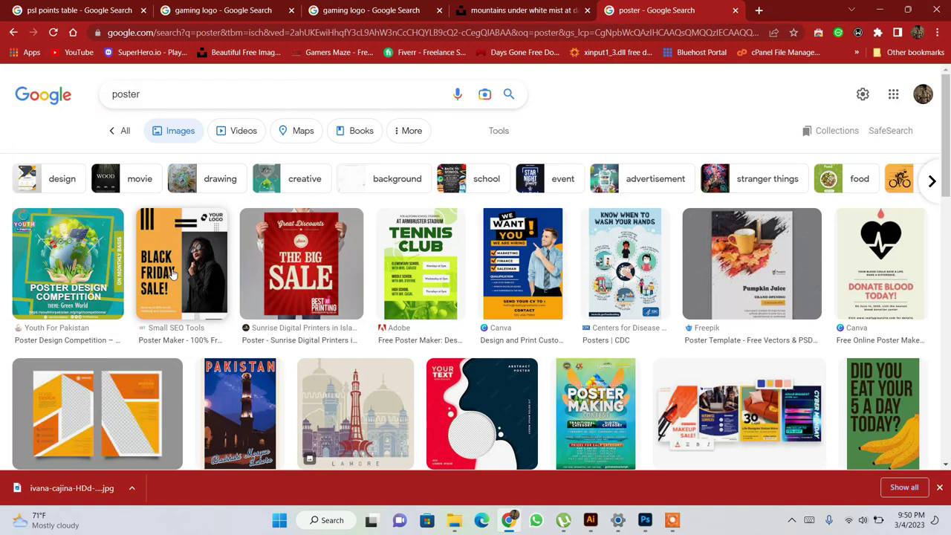
drag(945, 190, 949, 295)
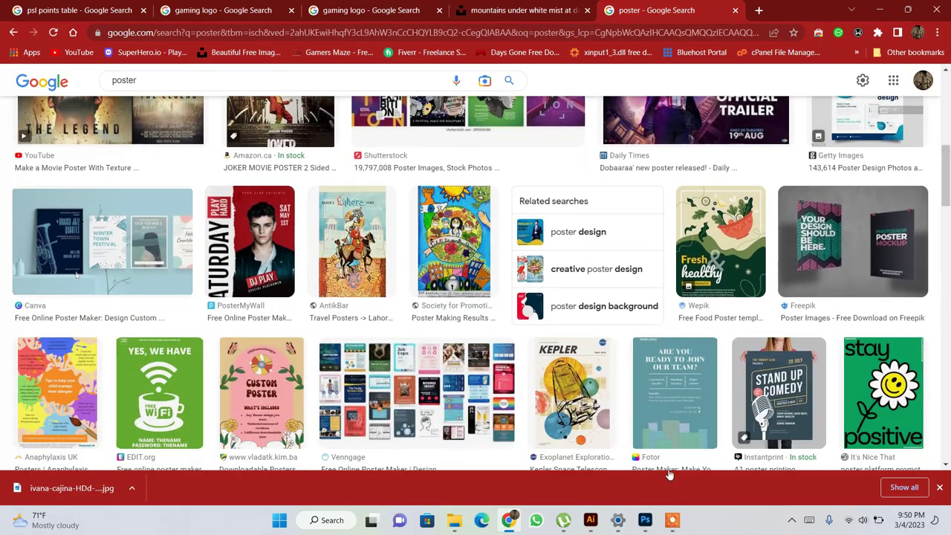
click(645, 520)
click(645, 520)
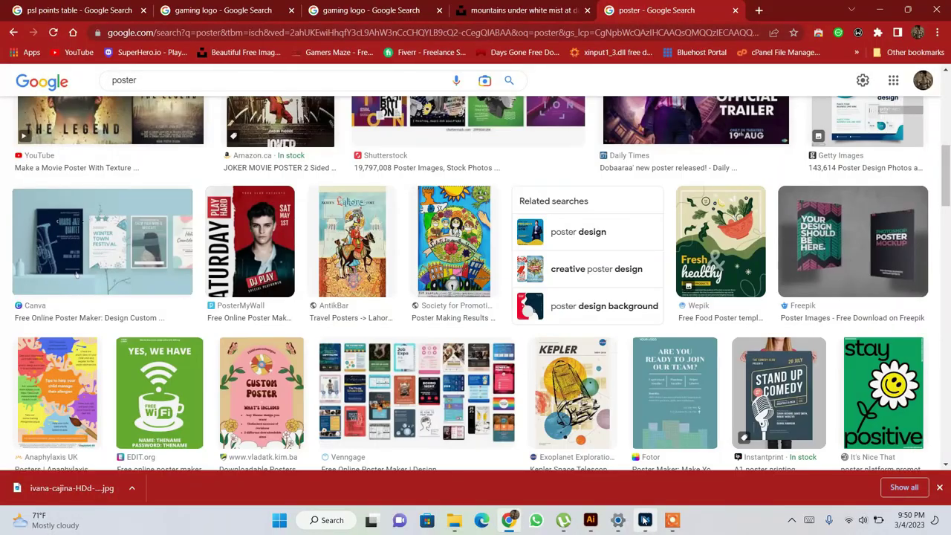
Undo the square frame and draw a tall frame over the photo's right side
click(645, 520)
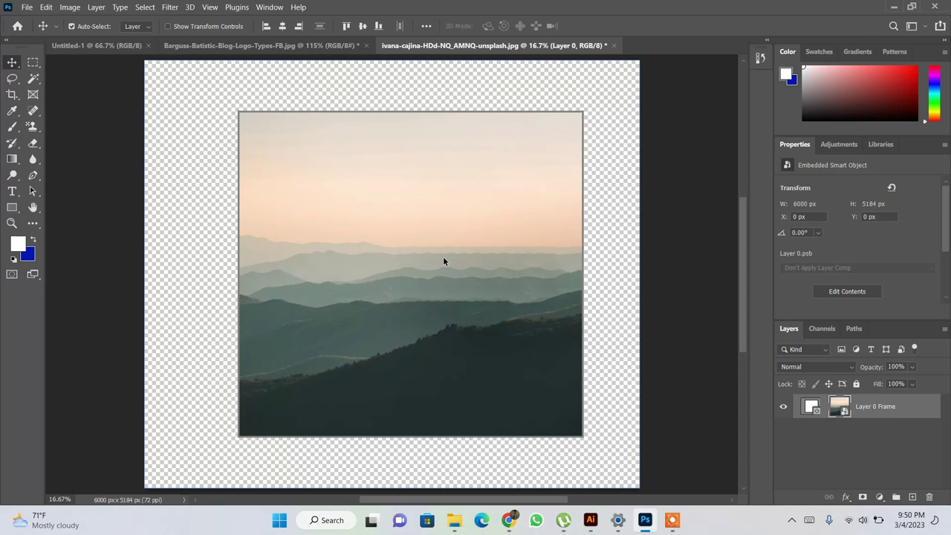
key(ctrl+a)
click(32, 94)
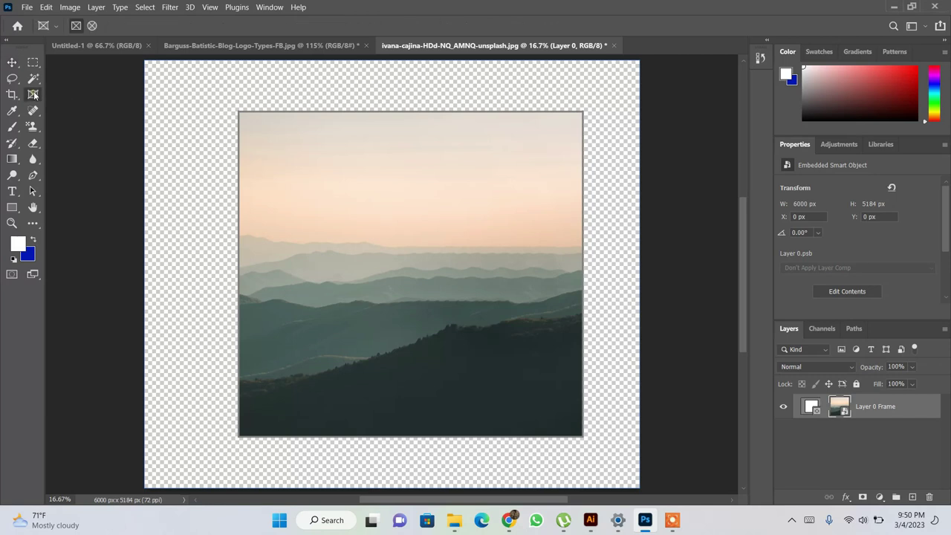
drag(300, 159, 418, 296)
key(ctrl+z)
key(ctrl+z)
drag(430, 141, 628, 487)
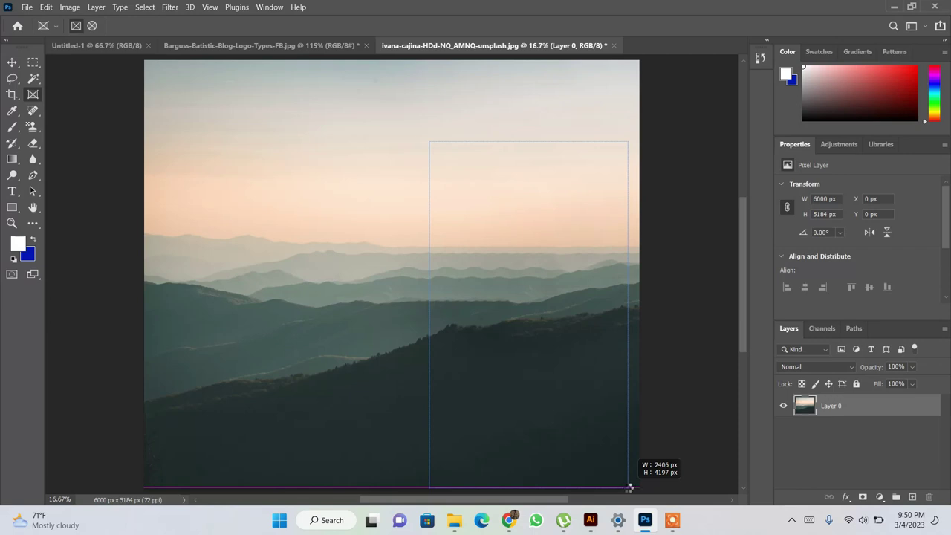
drag(629, 488, 629, 490)
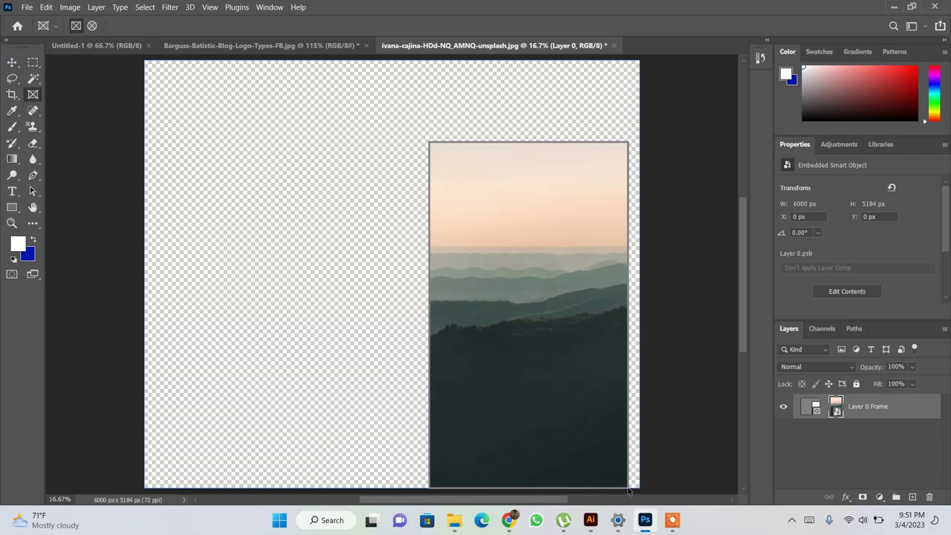
key(v)
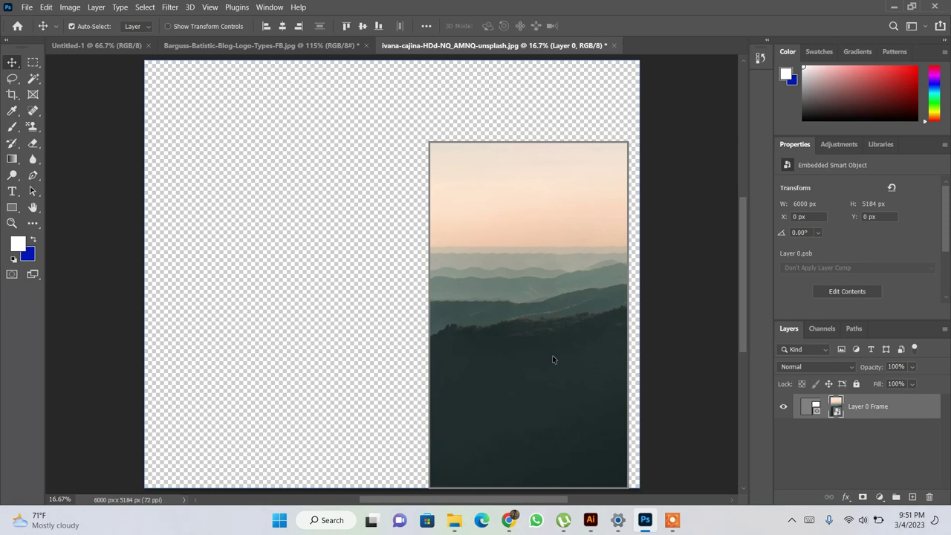
Slide the photo lower inside the tall frame to reveal more peach sky, then deselect
mouse_move(552, 359)
mouse_down()
mouse_move(614, 346)
mouse_move(515, 335)
mouse_up()
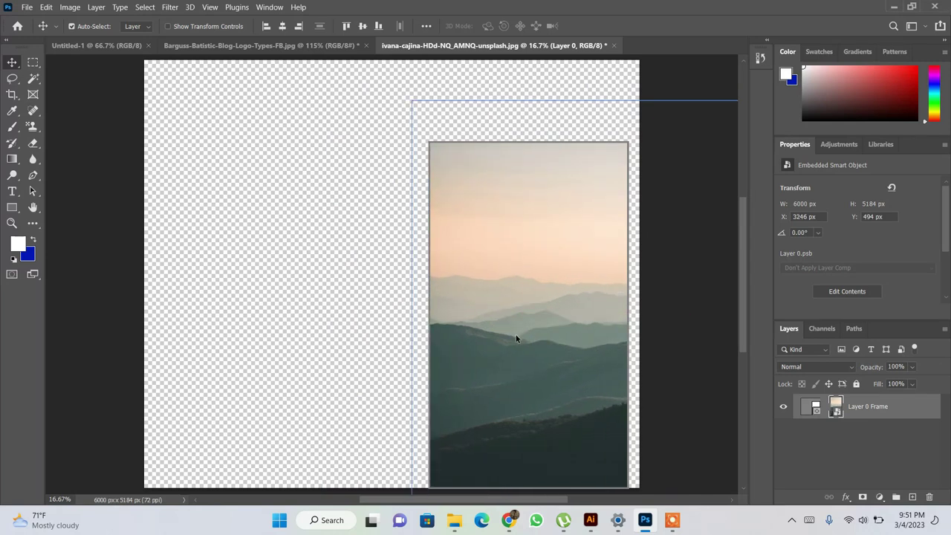
mouse_move(520, 307)
mouse_down()
mouse_move(520, 328)
mouse_move(539, 330)
mouse_up()
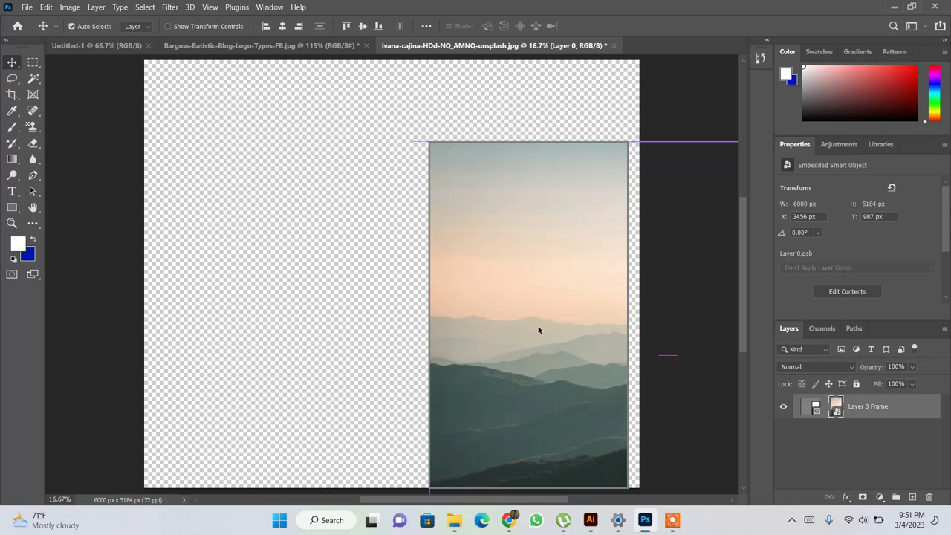
click(312, 268)
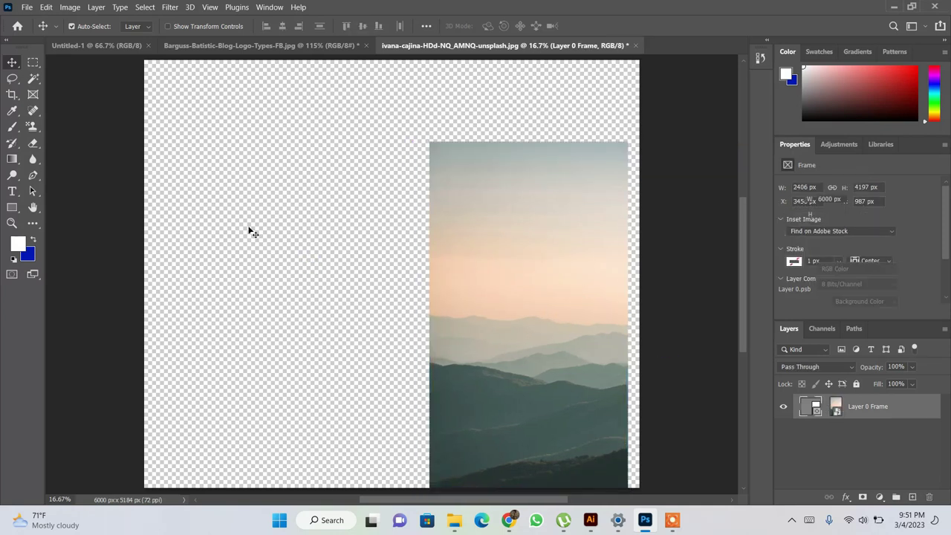
click(33, 96)
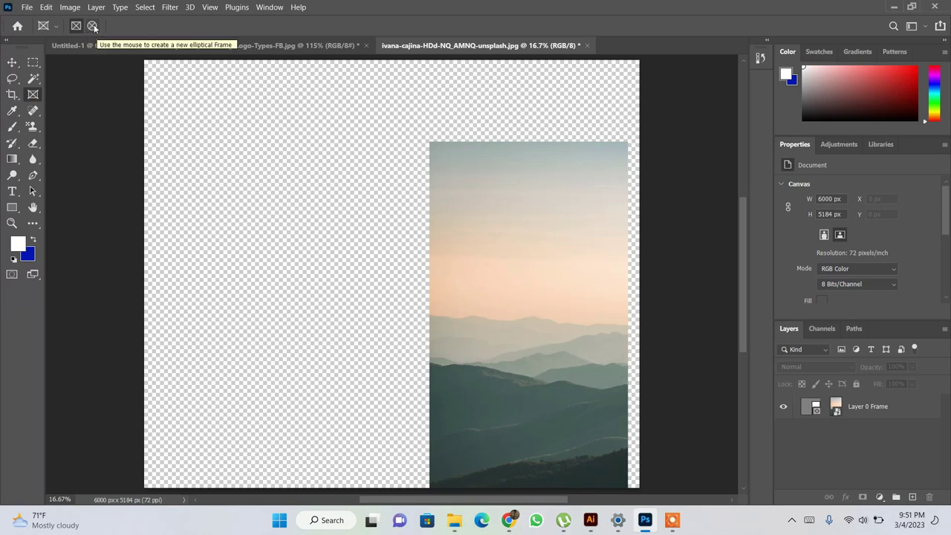
Sample the hills' dark green #3c5250 as the foreground colour
click(12, 111)
mouse_move(571, 255)
mouse_down()
mouse_move(319, 291)
mouse_move(505, 272)
mouse_move(520, 334)
mouse_move(492, 387)
mouse_up()
click(18, 244)
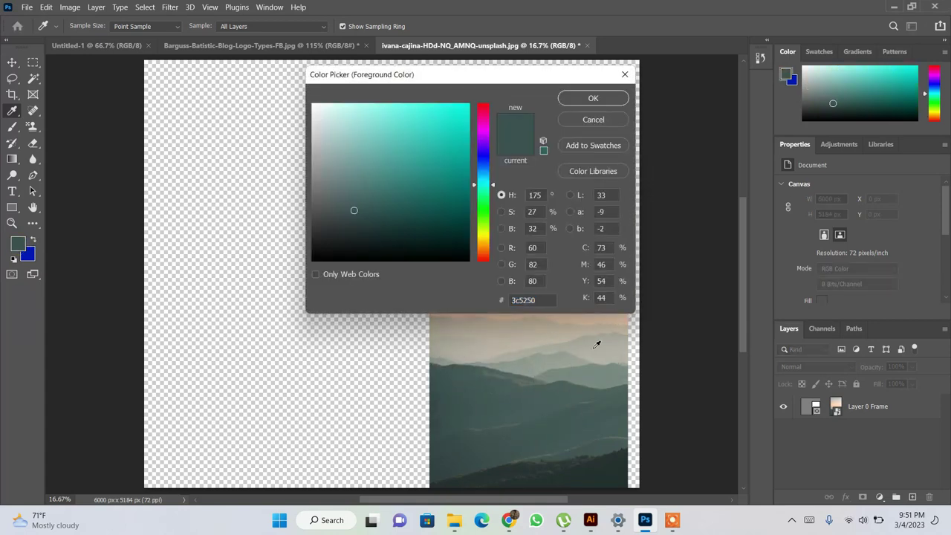
click(554, 298)
click(593, 99)
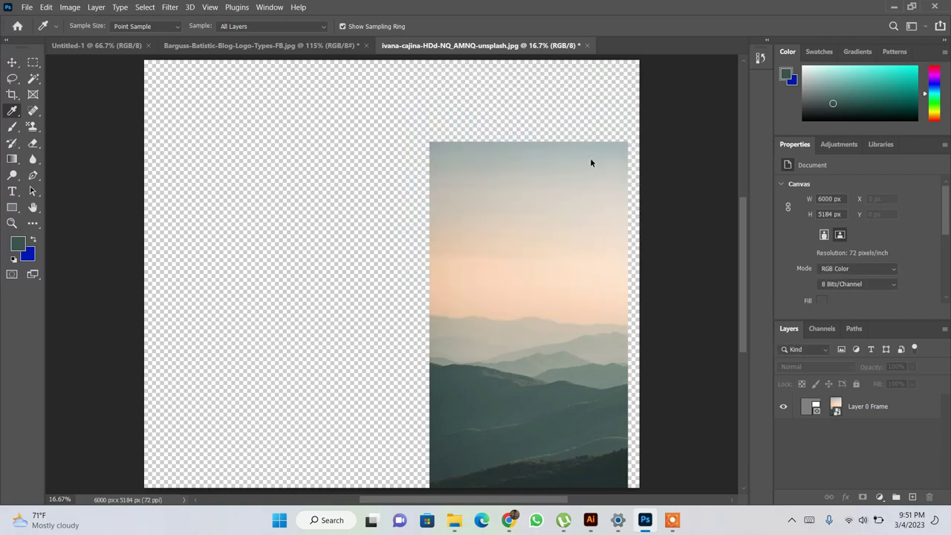
key(ctrl+n)
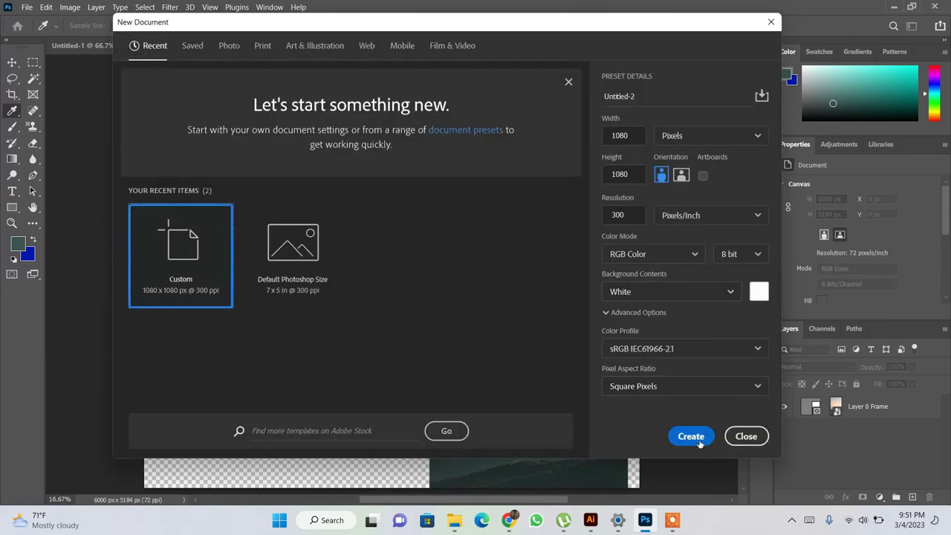
Create the 1080 × 1080 px document, then sample the photo's dark green and peach sky
click(699, 441)
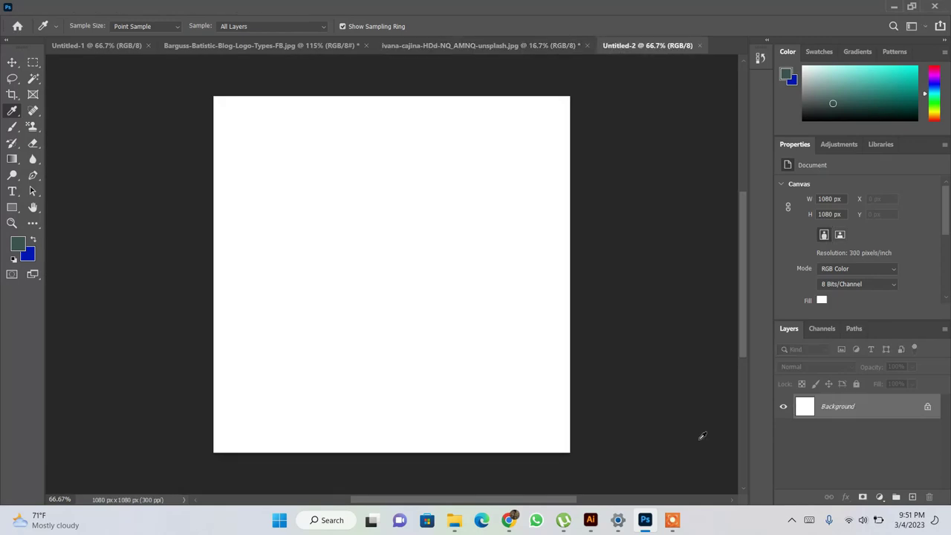
key(alt+BackSpace)
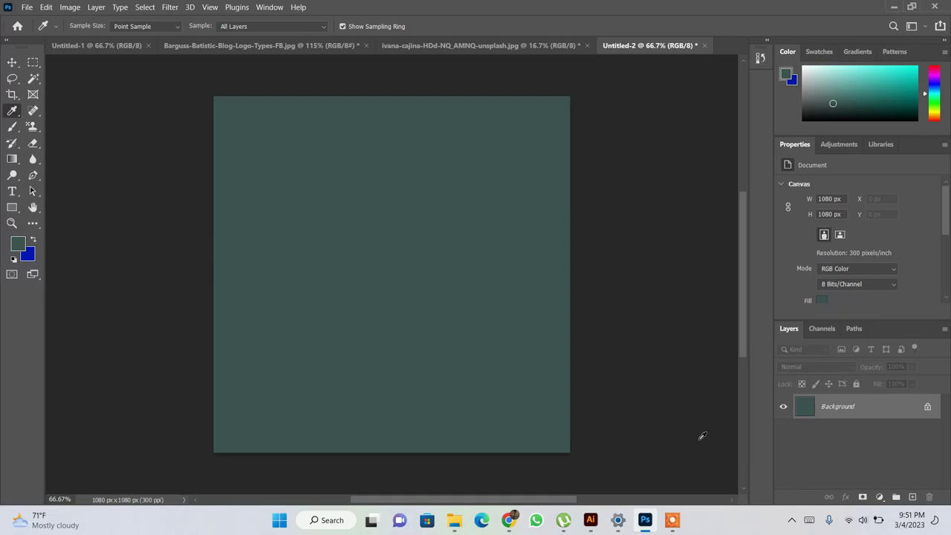
click(446, 45)
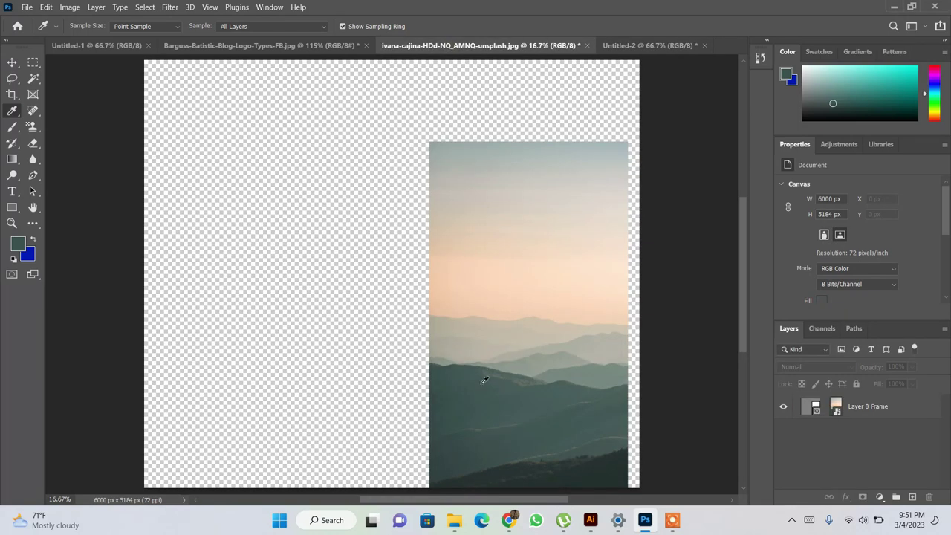
drag(467, 369, 463, 373)
key(x)
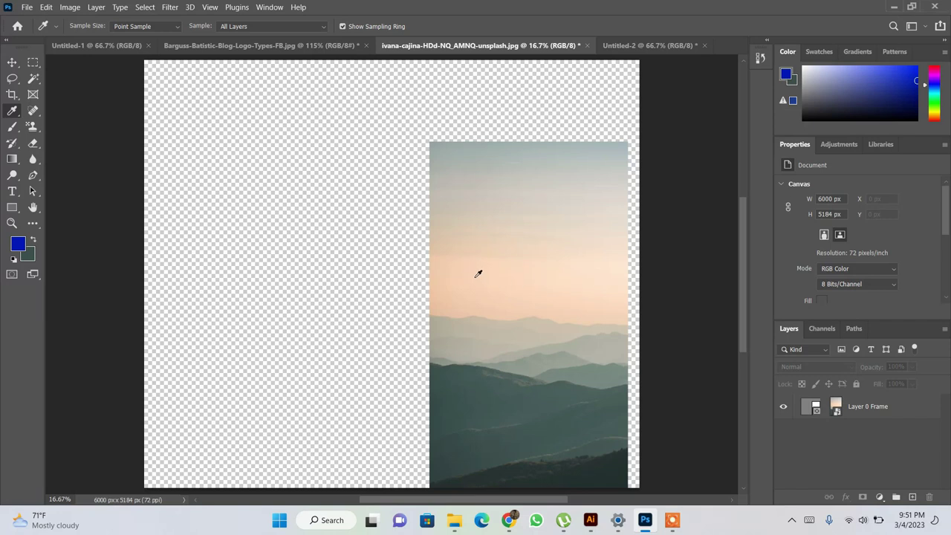
click(445, 267)
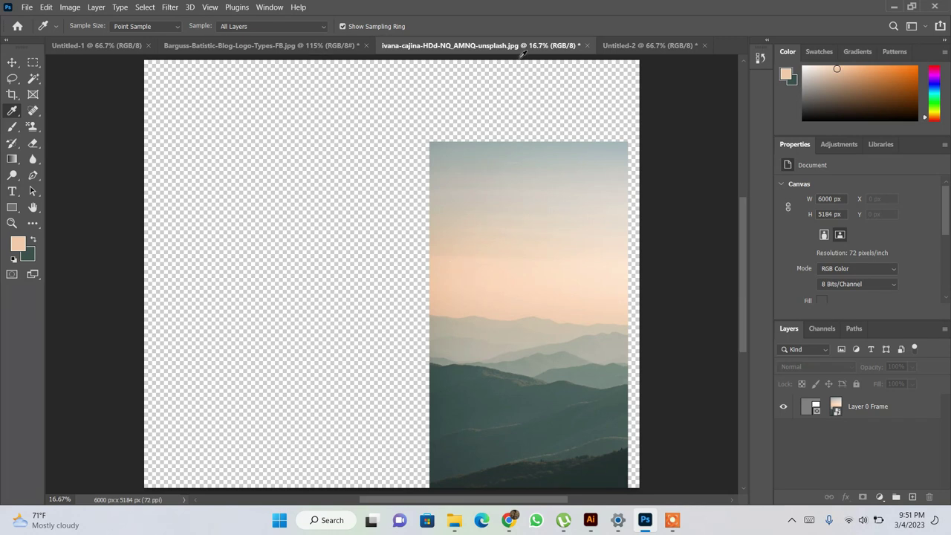
Fill Untitled-2's Background with the sky's peach and add an empty Layer 1
click(630, 45)
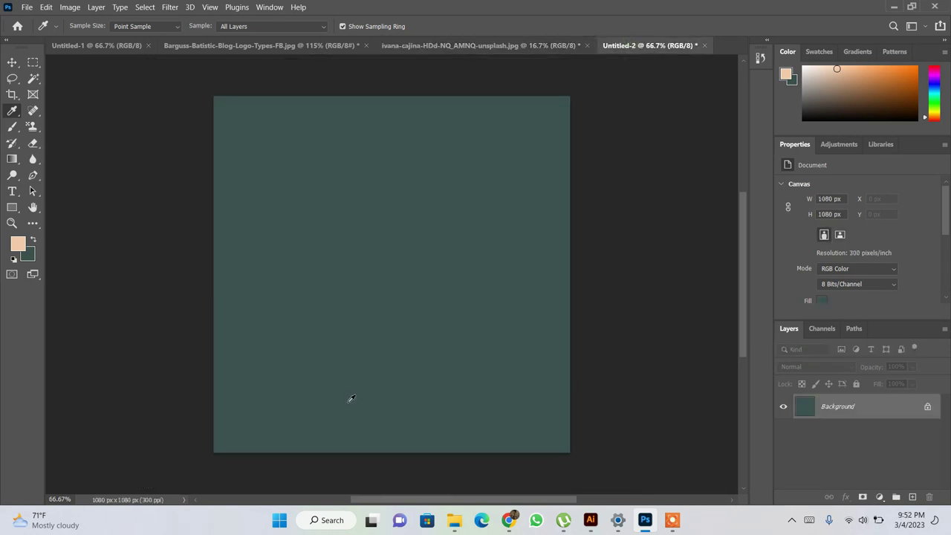
click(351, 399)
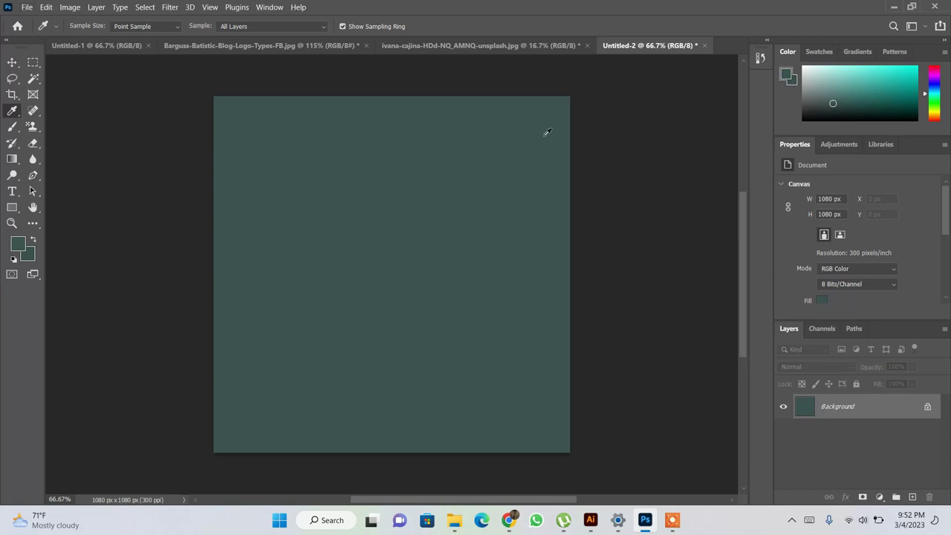
click(532, 46)
click(557, 275)
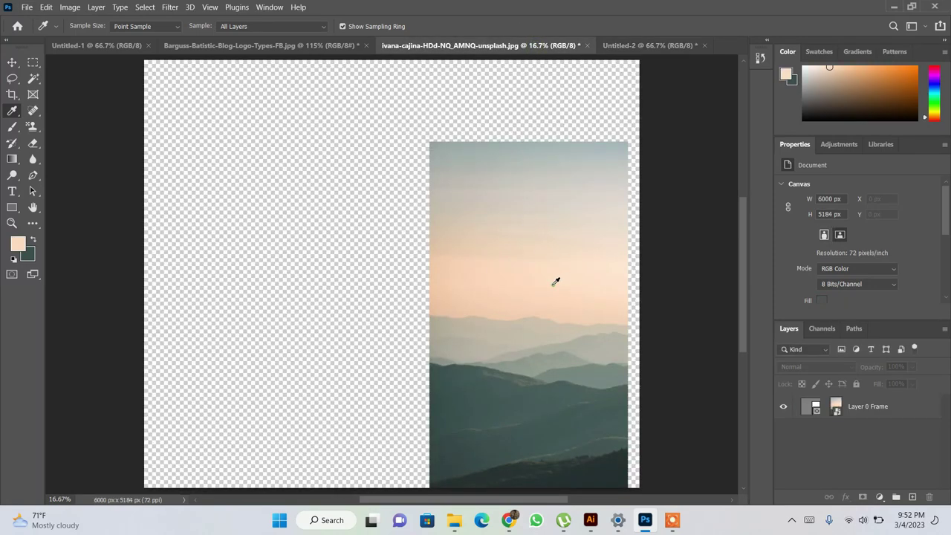
click(647, 45)
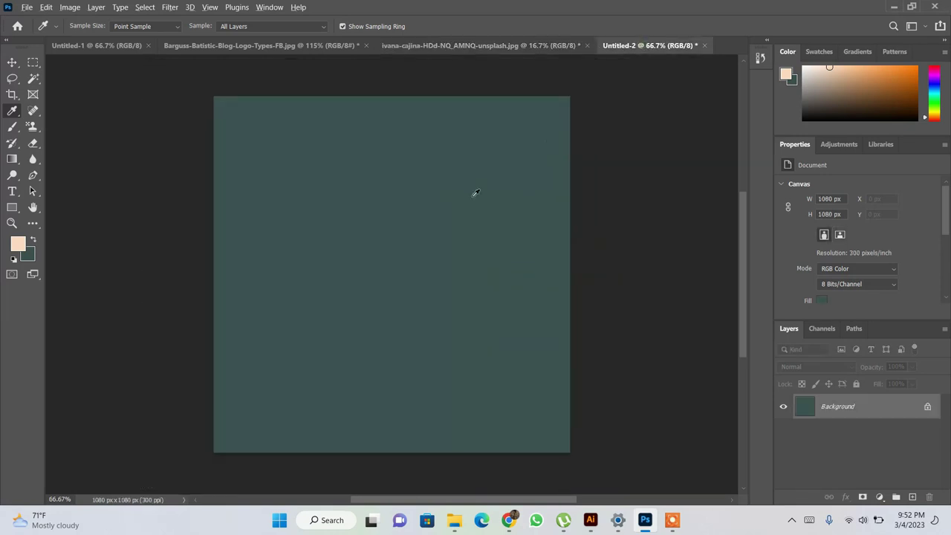
key(alt+BackSpace)
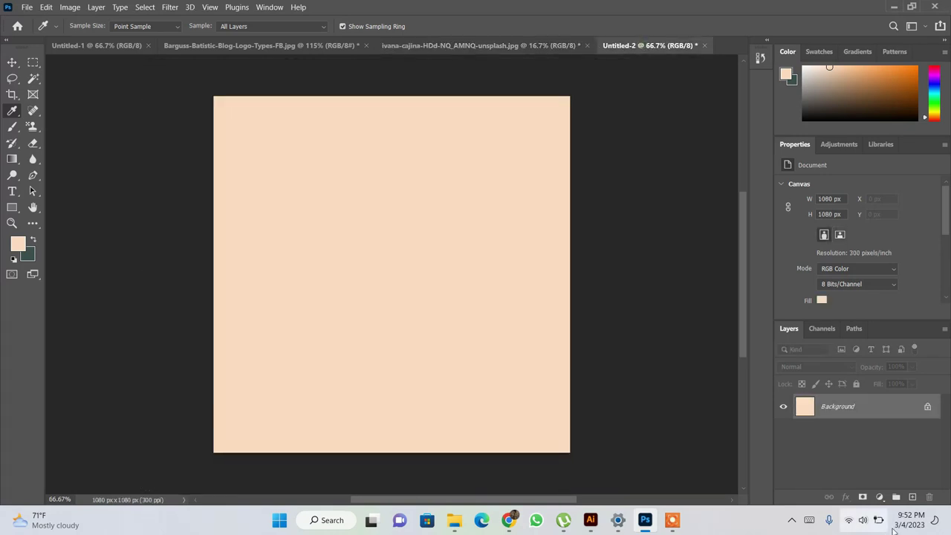
click(913, 496)
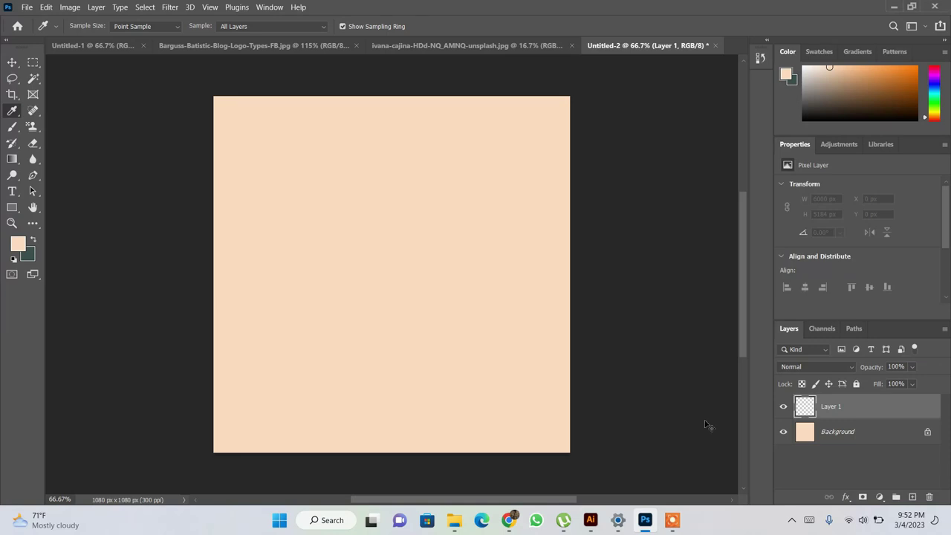
Fill Layer 1 dark green and shrink it to the right half, 540 × 1080 px
key(ctrl+BackSpace)
key(ctrl+t)
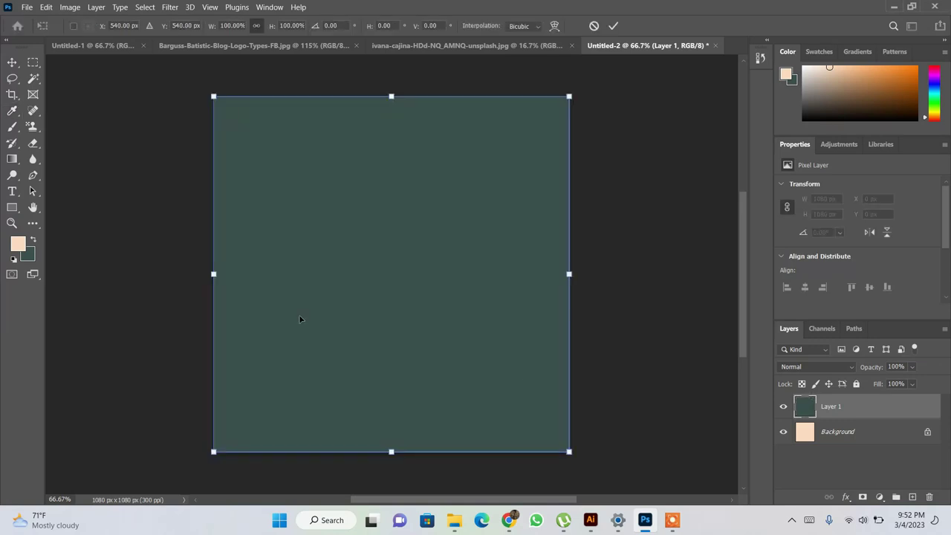
mouse_move(214, 274)
mouse_down()
mouse_move(374, 290)
mouse_move(364, 282)
mouse_move(443, 282)
mouse_up()
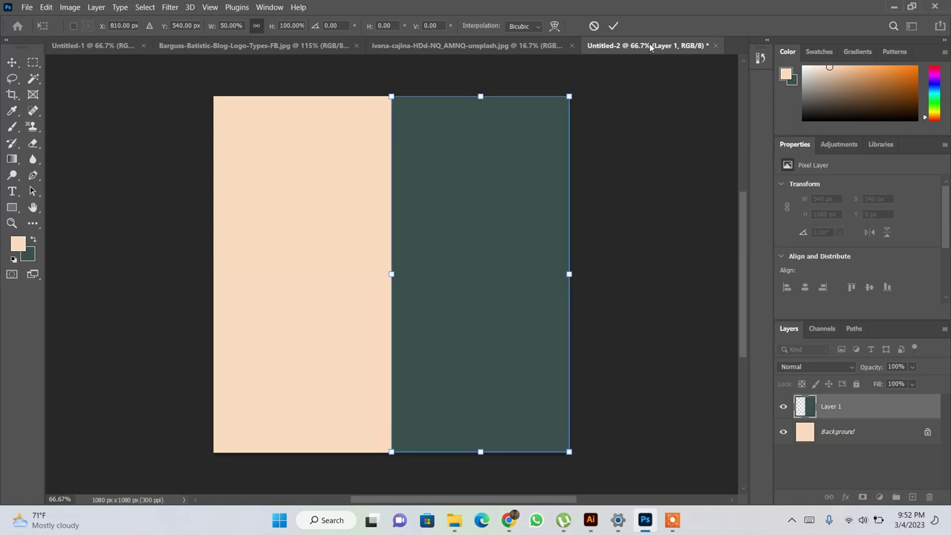
click(613, 25)
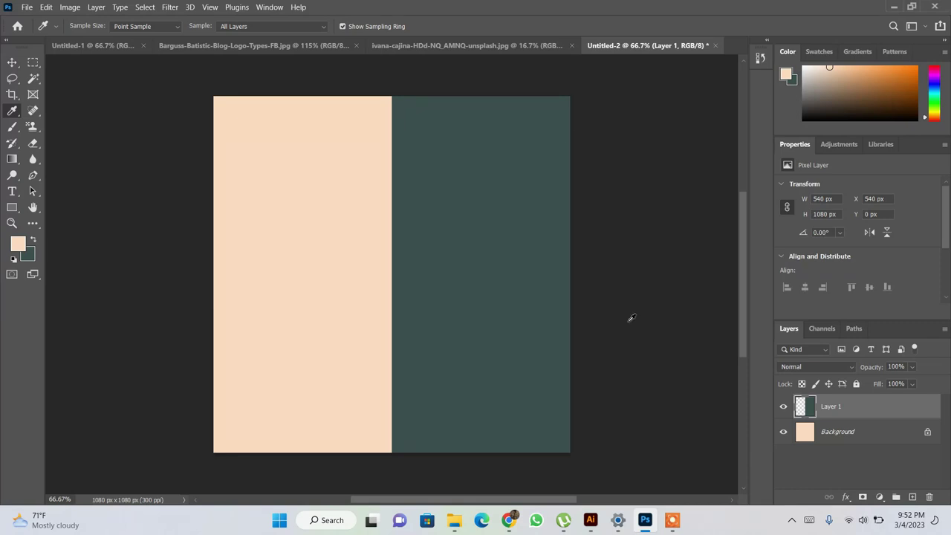
click(591, 520)
click(590, 520)
click(470, 44)
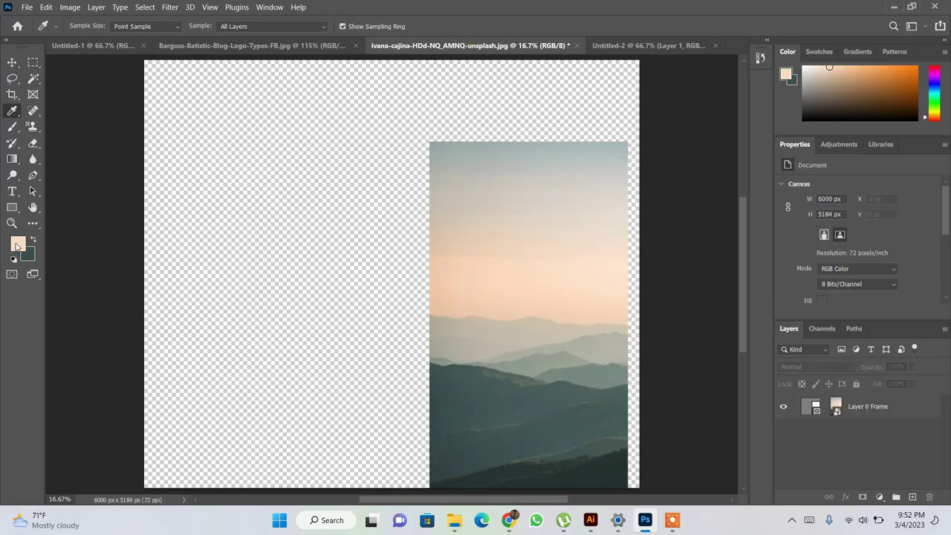
click(590, 521)
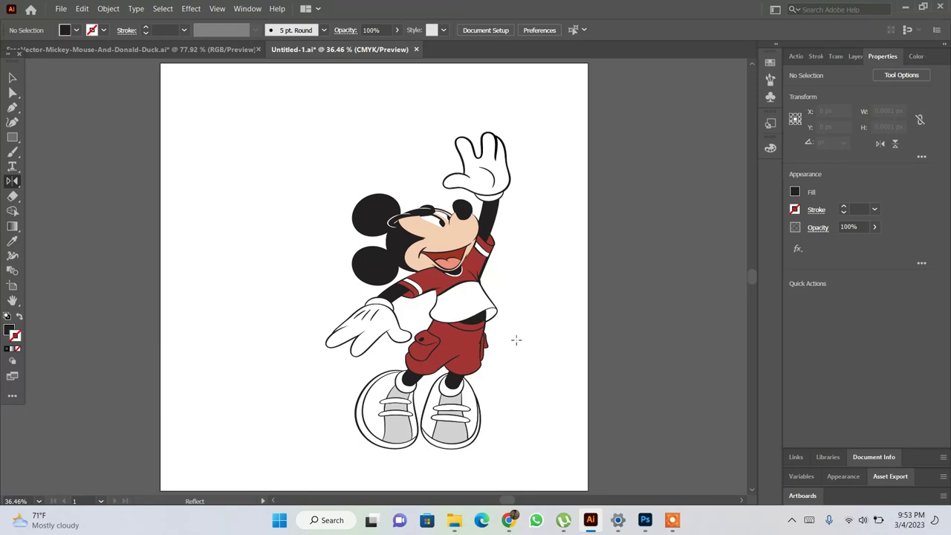
click(223, 50)
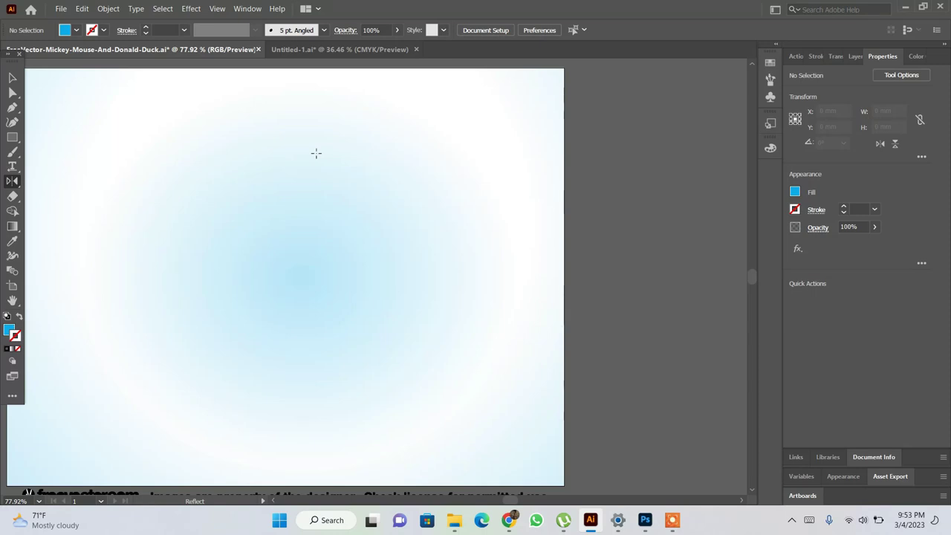
click(341, 52)
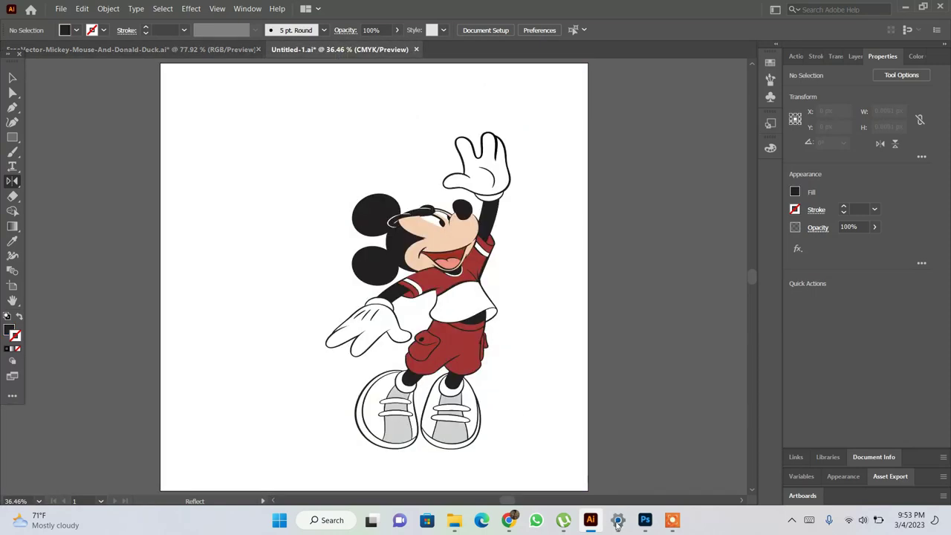
click(647, 522)
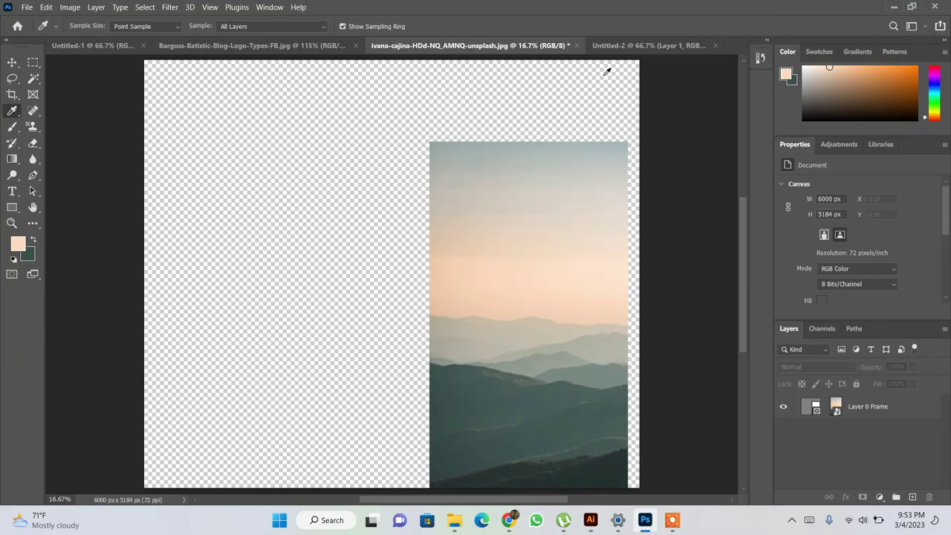
View Untitled-2's peach foreground colour in the Color Picker to read hex fadbbf
click(618, 46)
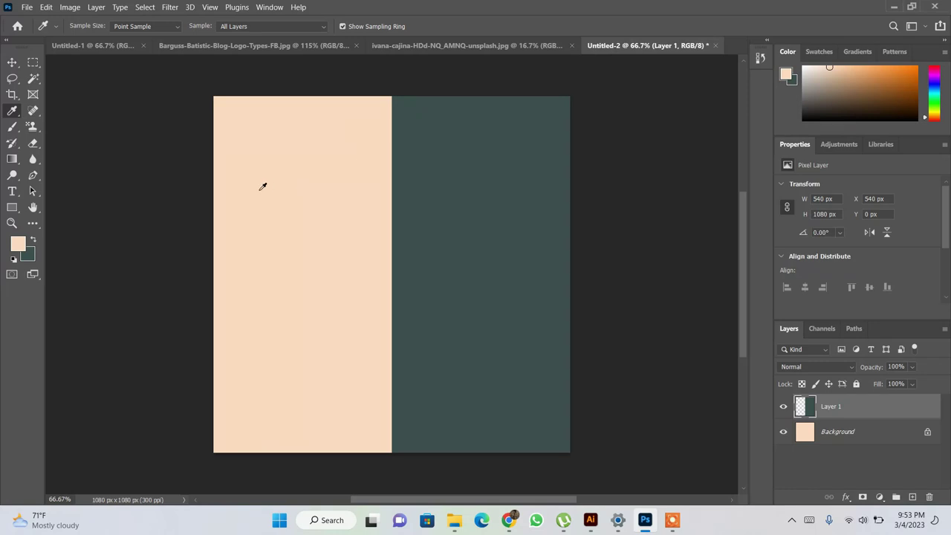
click(16, 243)
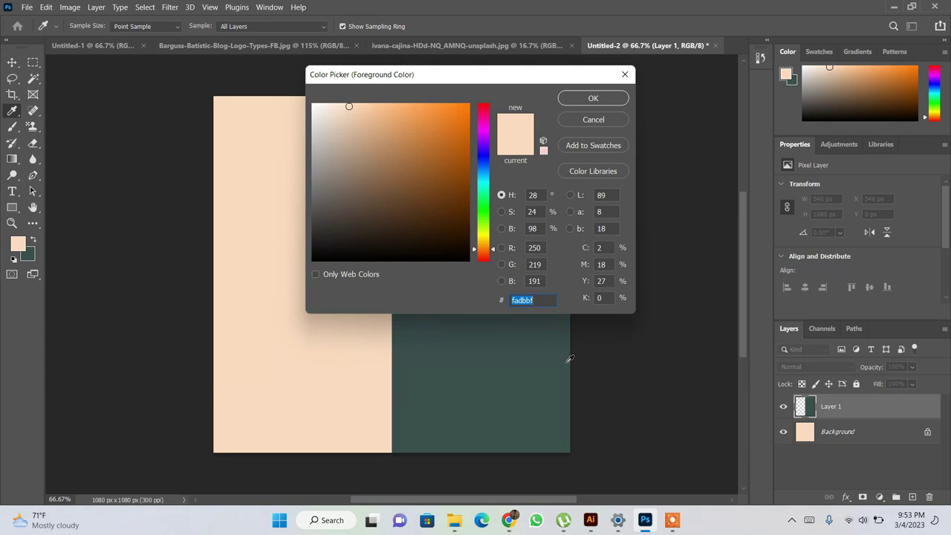
click(591, 521)
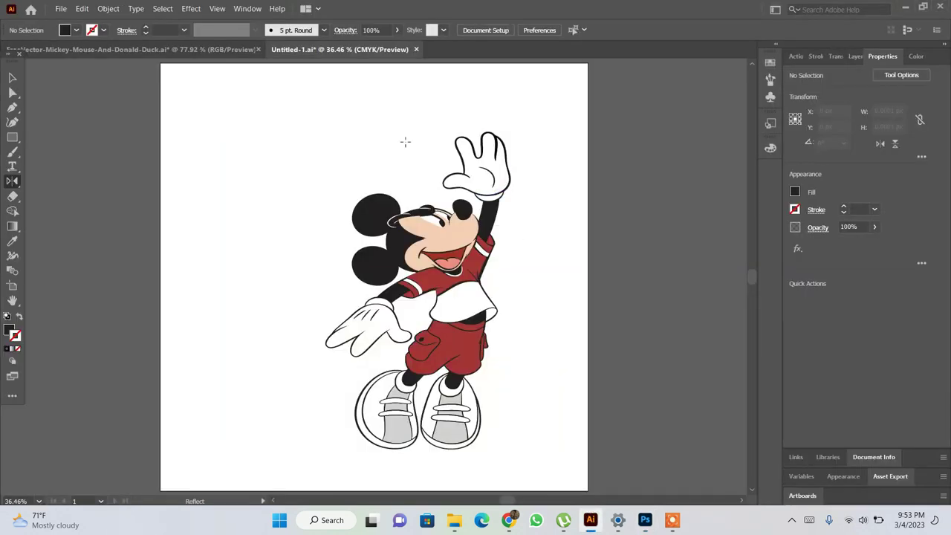
Set Illustrator's fill colour to the peach hex fadbbf
click(9, 328)
double_click(9, 328)
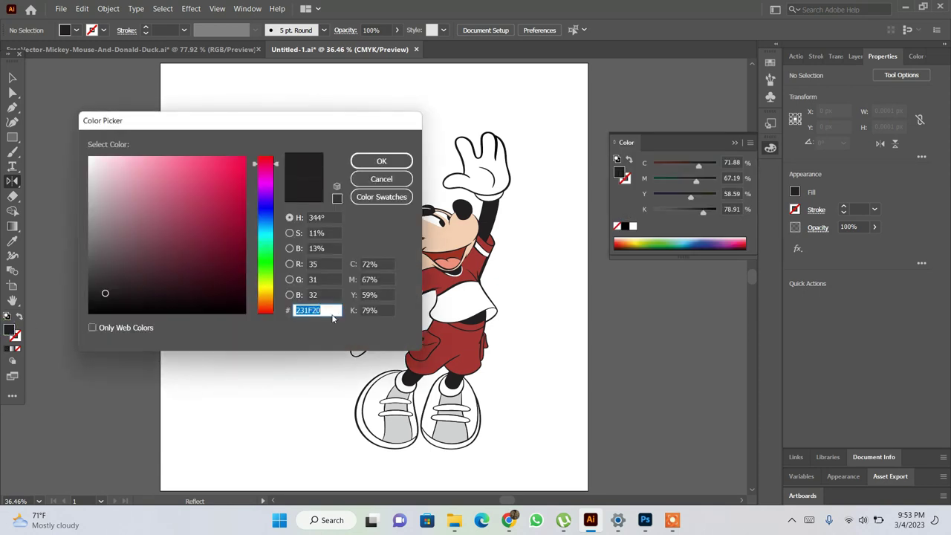
text(fadbbf)
key(Return)
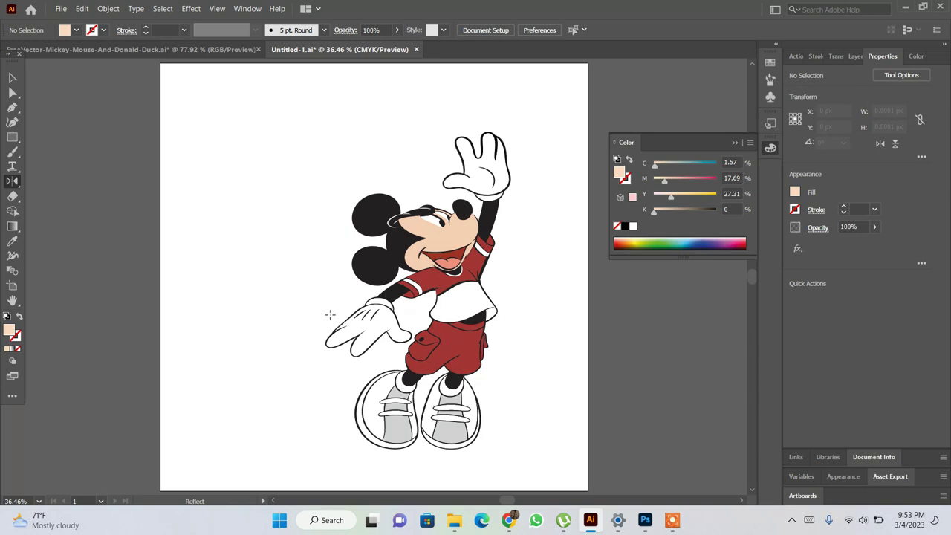
Cancel Photoshop's Color Picker and show the Barguss-Batistic-Blog-Logo-Types-FB.jpg logo sheet
click(645, 520)
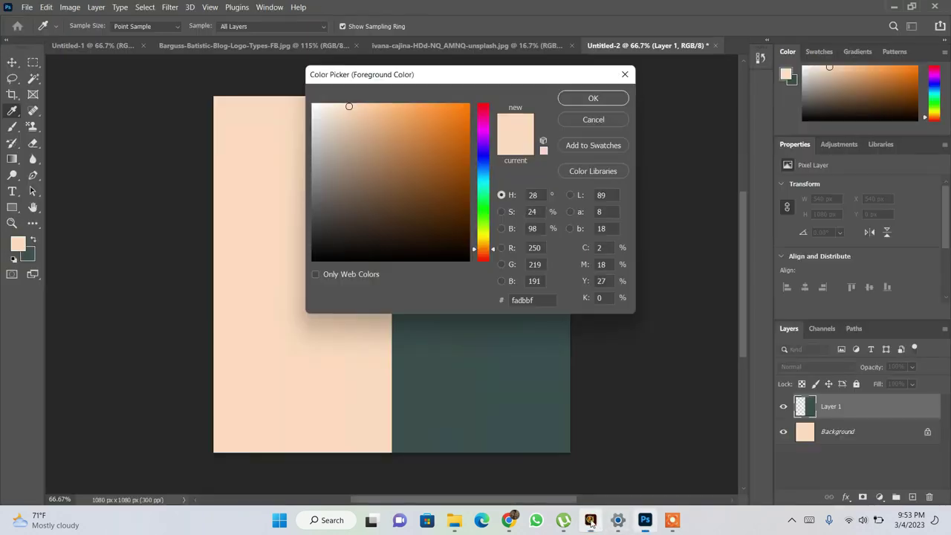
click(598, 115)
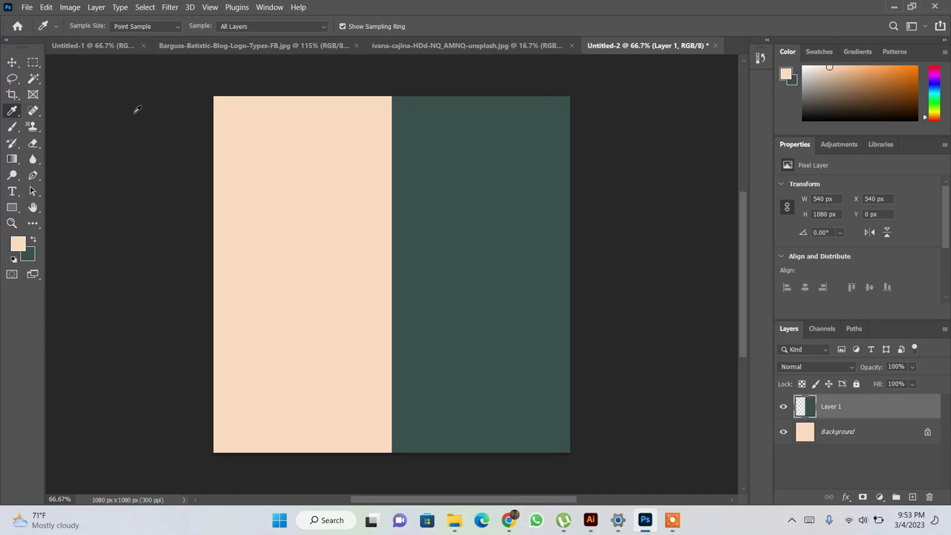
click(422, 51)
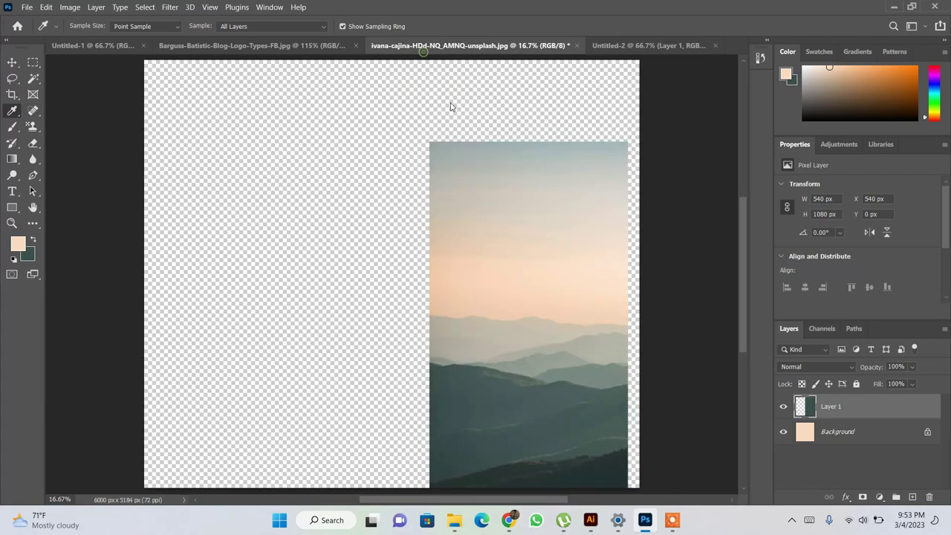
click(232, 48)
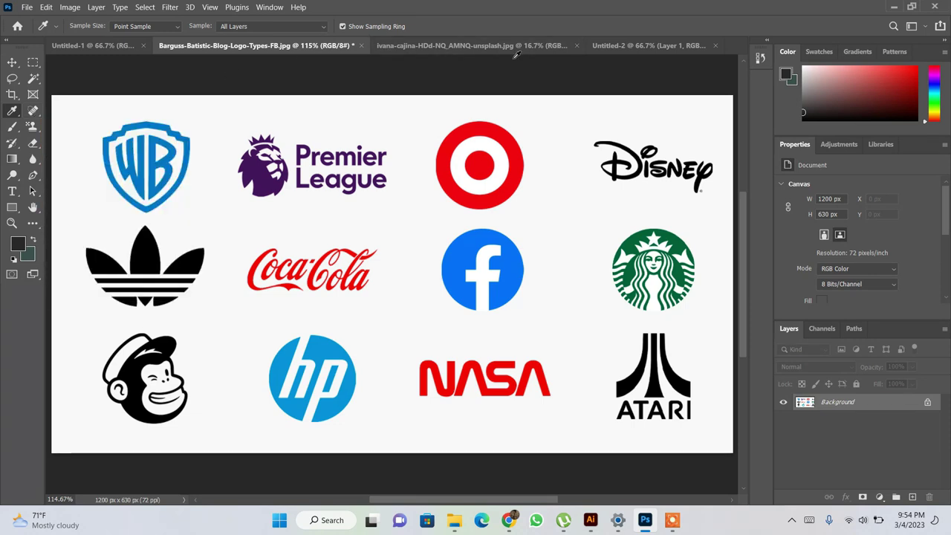
click(666, 518)
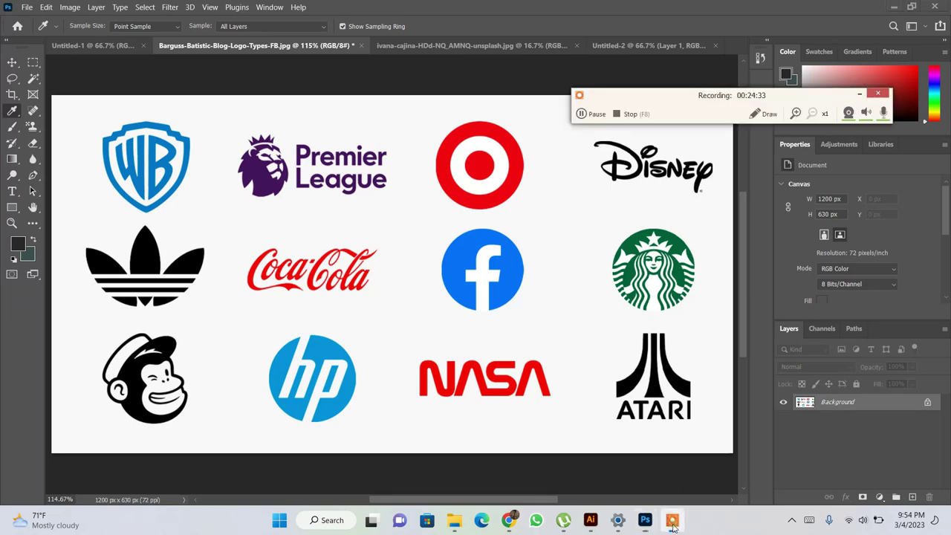